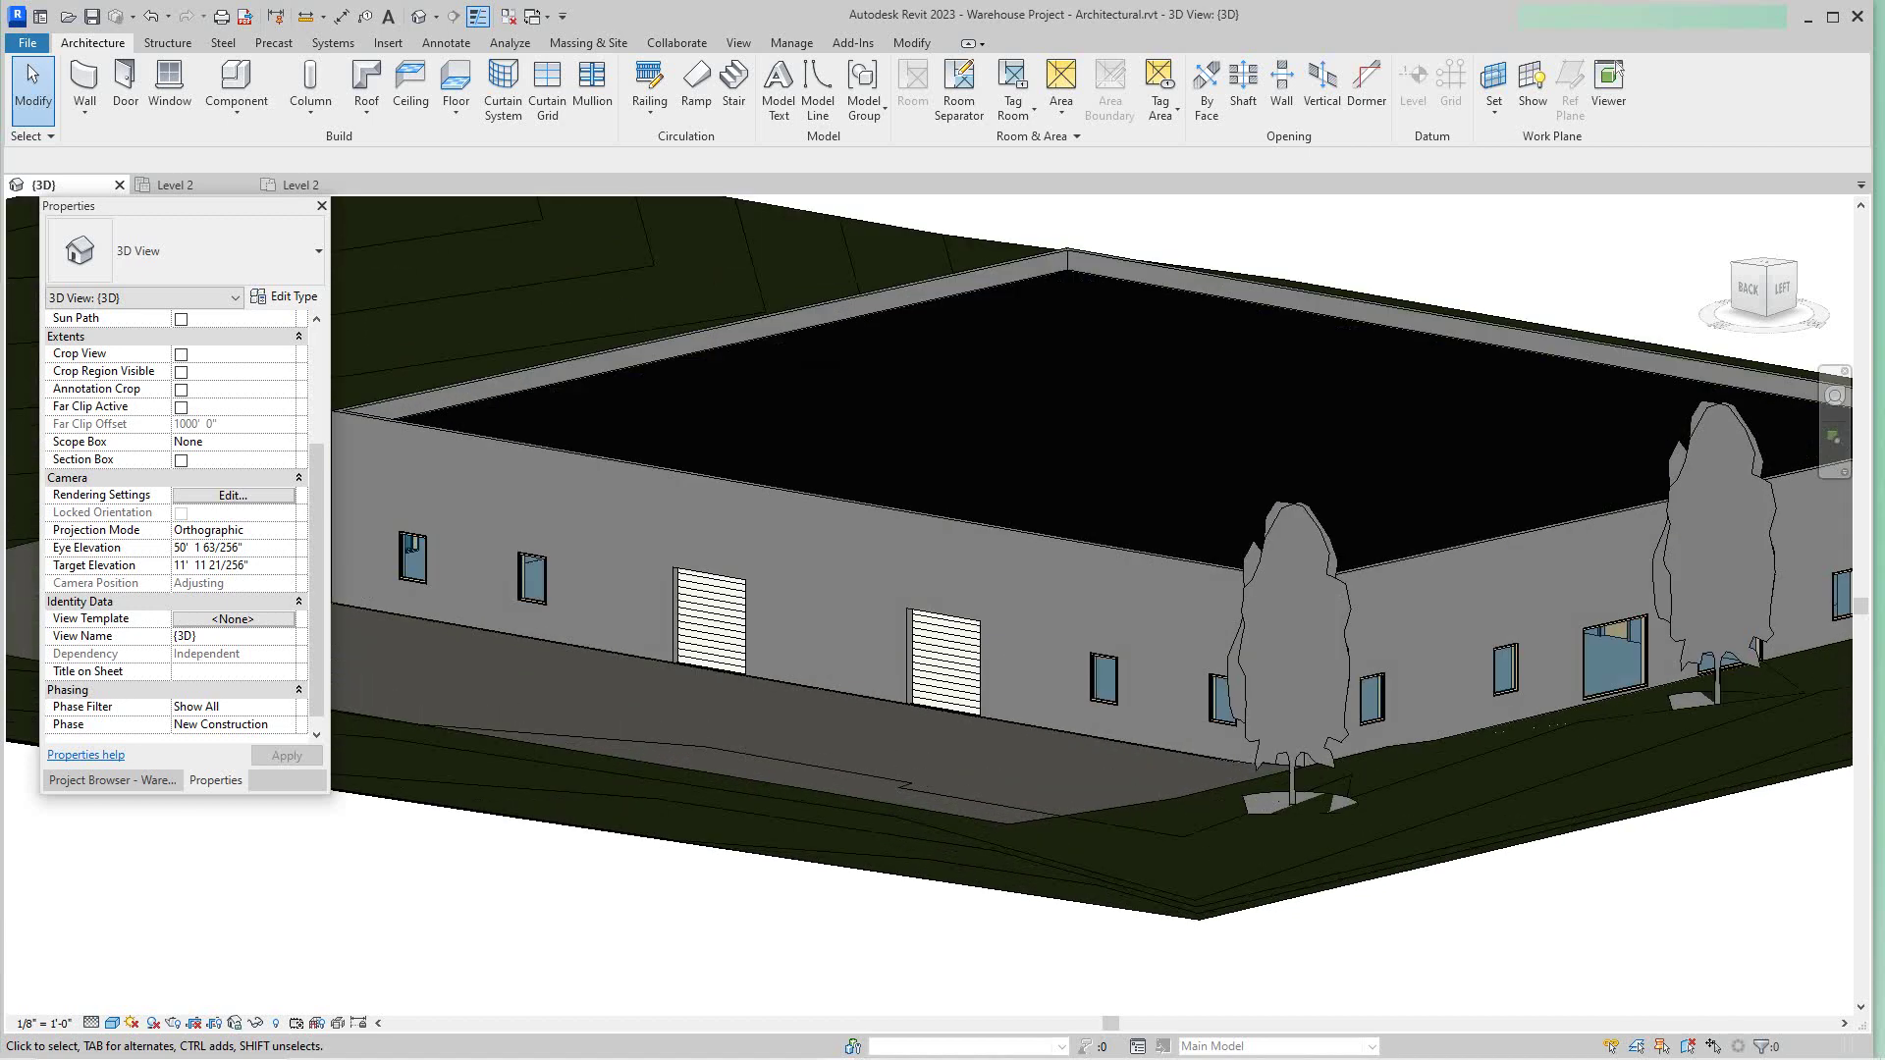
Step: Examine the warehouse exterior around the loading doors, windows and front trees in the 3D view
middle_click_drag(683, 619, 774, 678)
scroll(1076, 722, "down", 1)
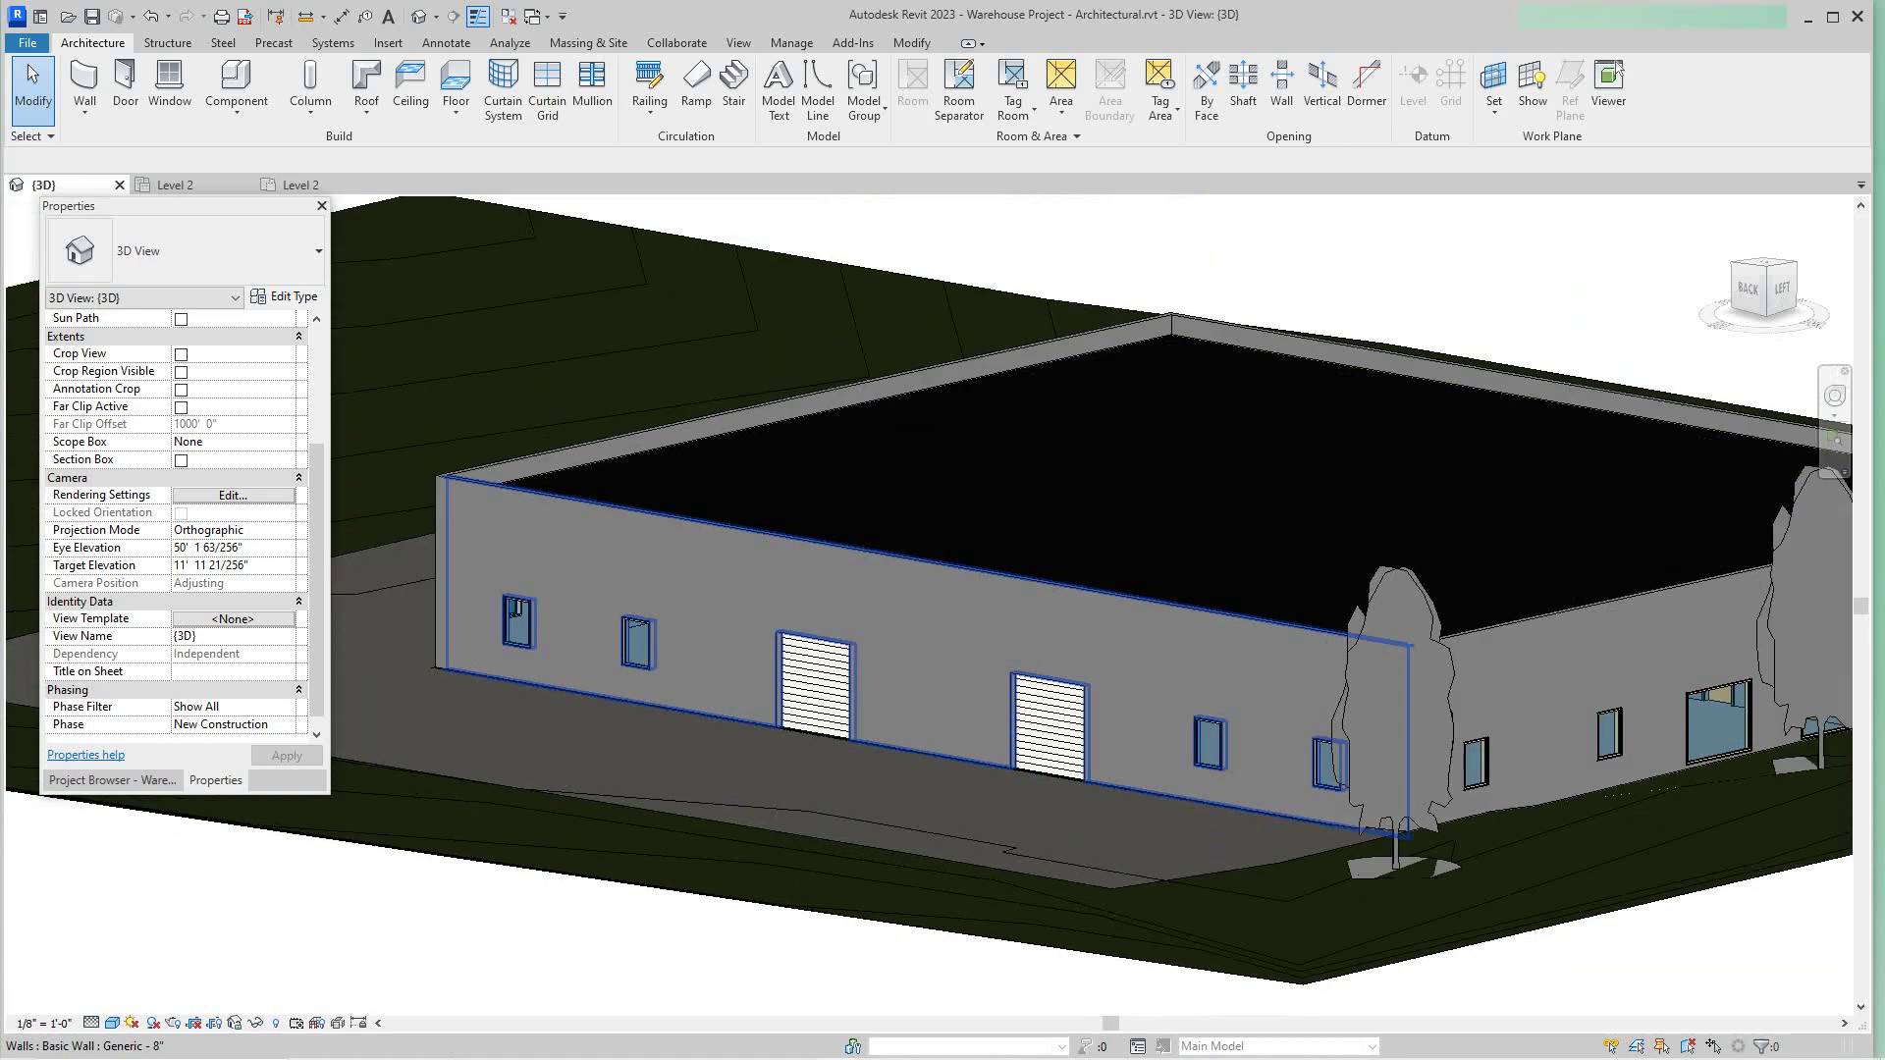
scroll(1085, 723, "down", 2)
middle_click_drag(1085, 724, 1041, 708)
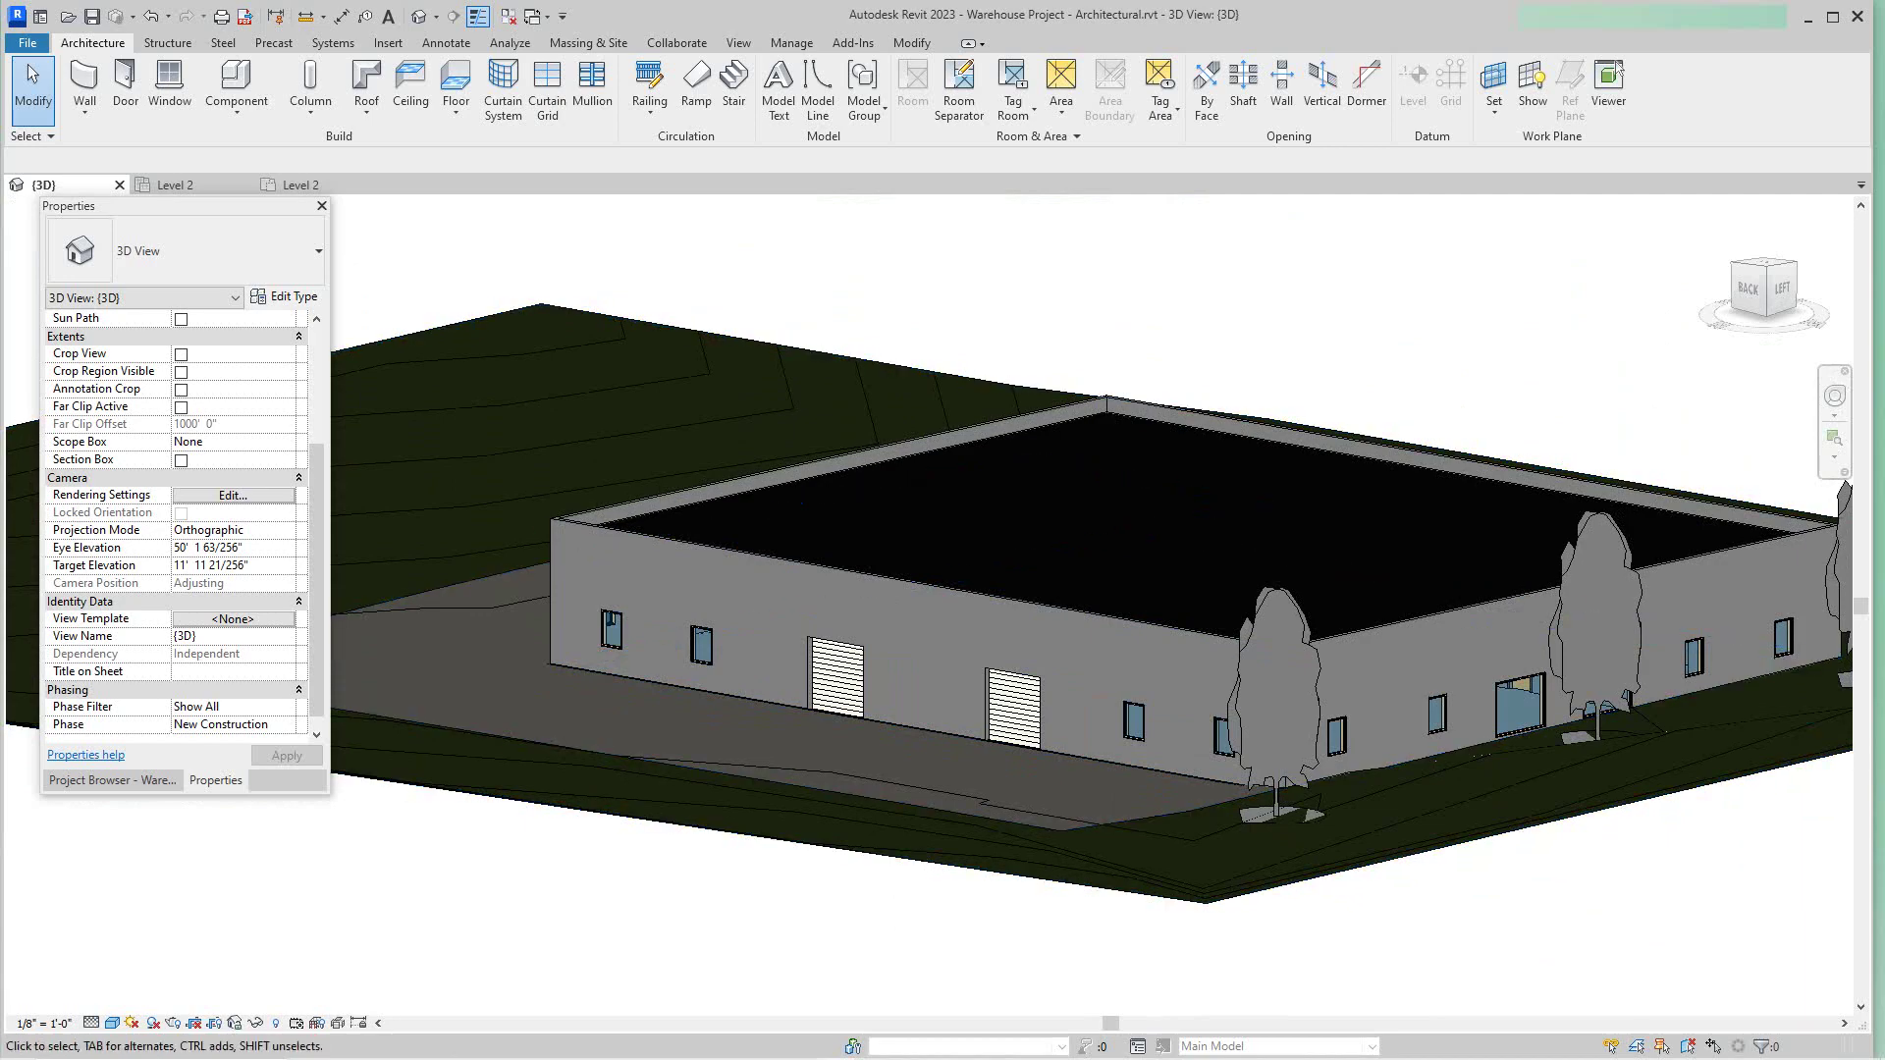
scroll(1306, 363, "up", 1)
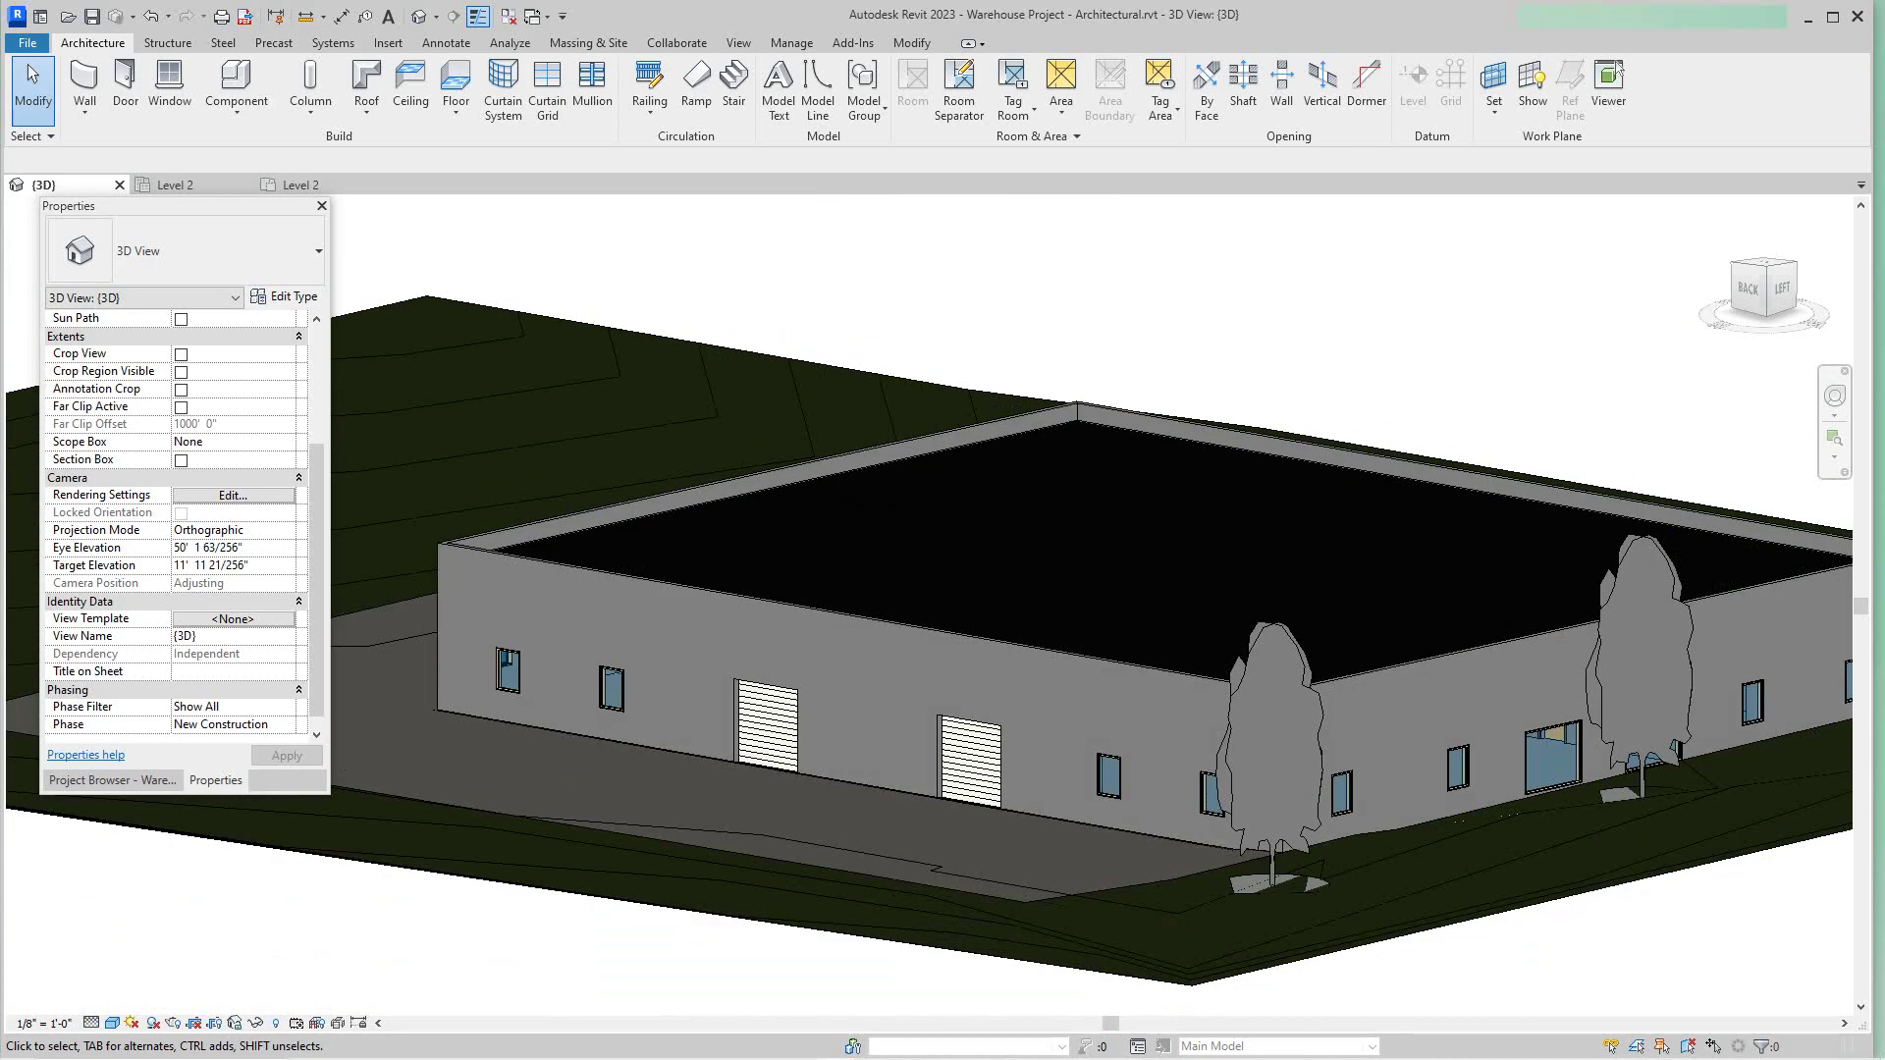
scroll(1147, 267, "down", 2)
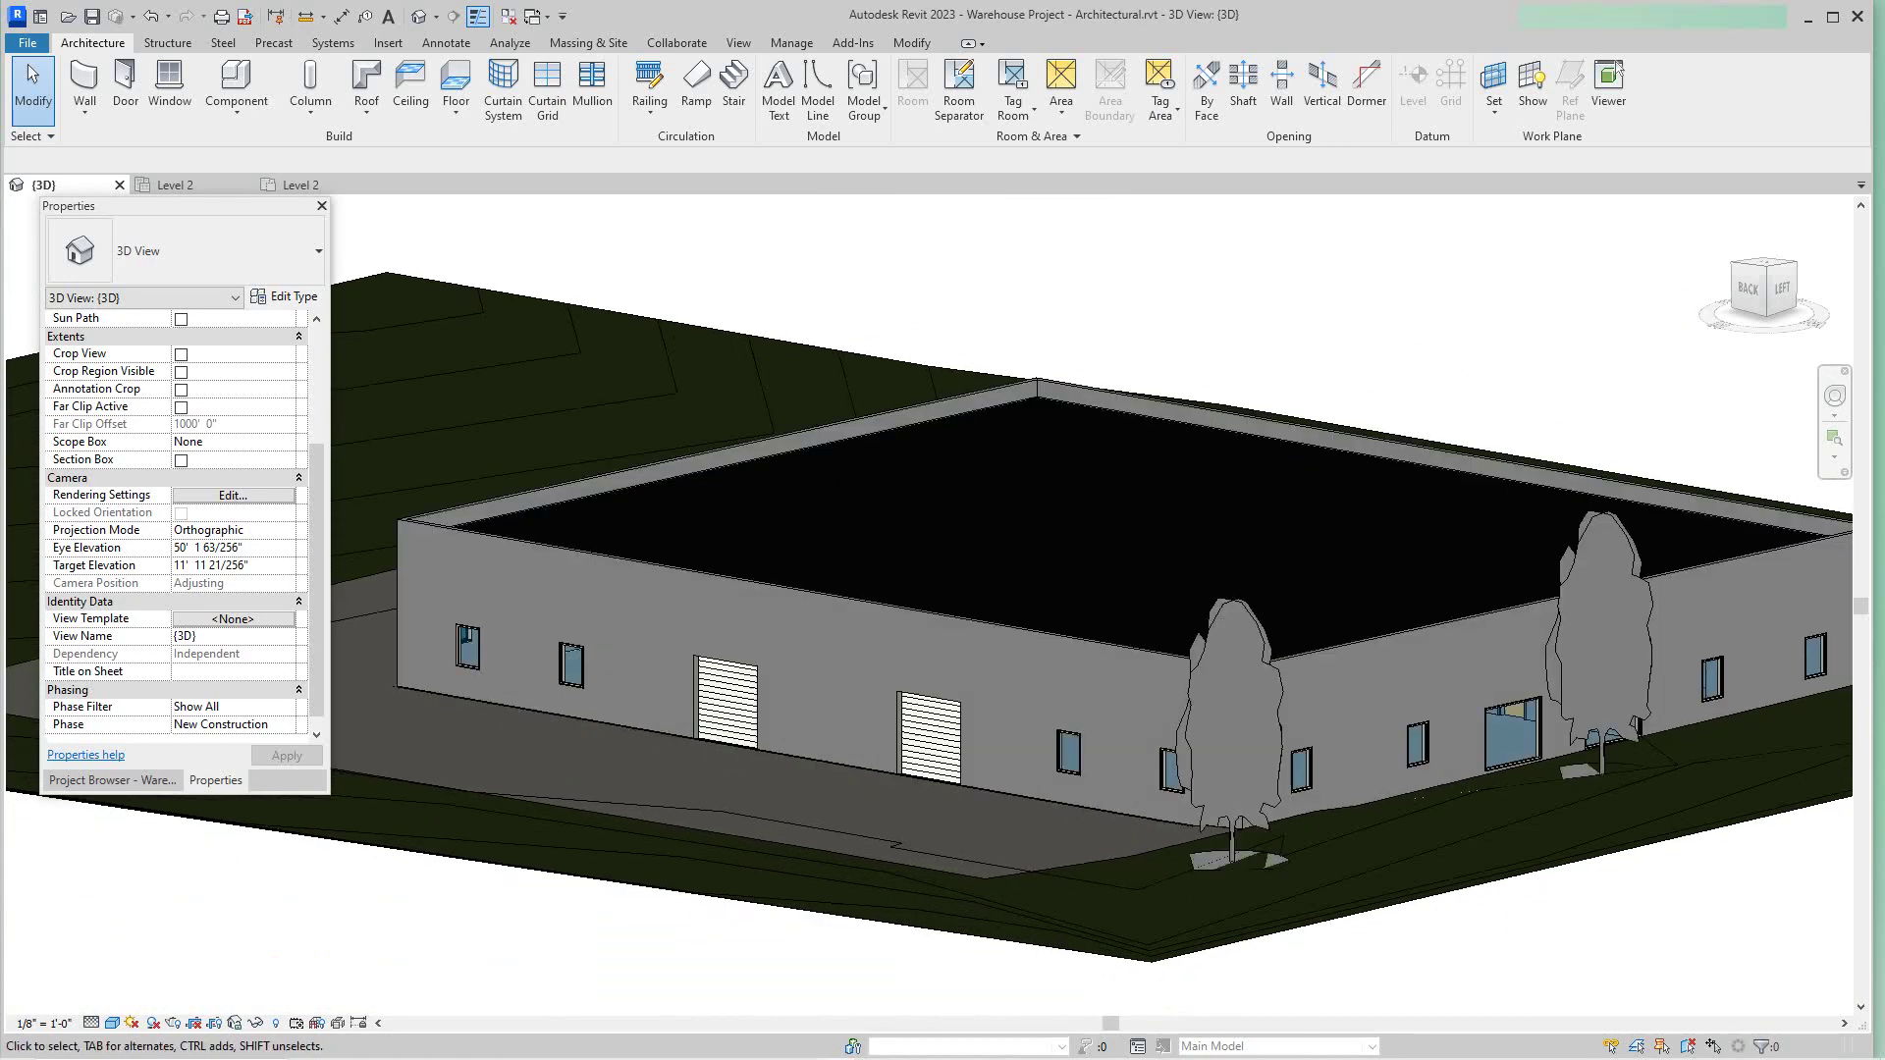
middle_click_drag(1178, 324, 974, 323)
scroll(592, 412, "up", 1)
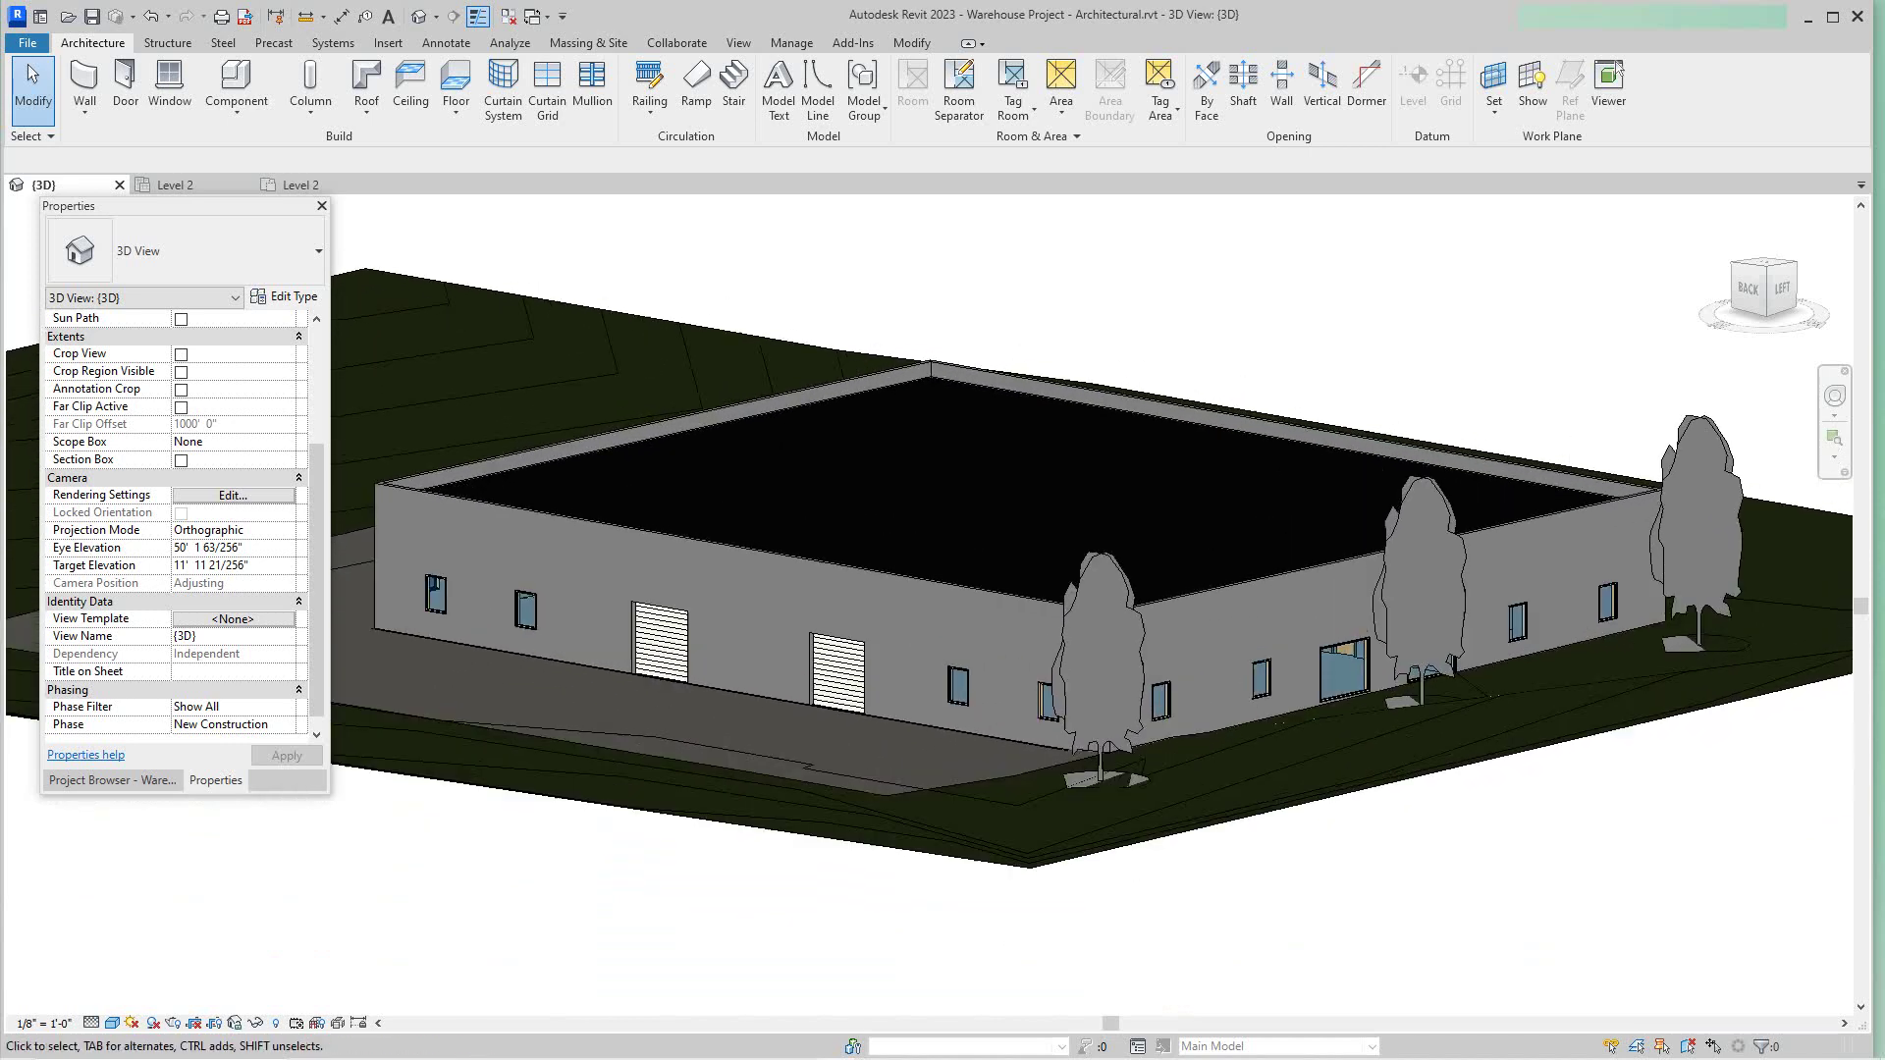
scroll(182, 526, "up", 1)
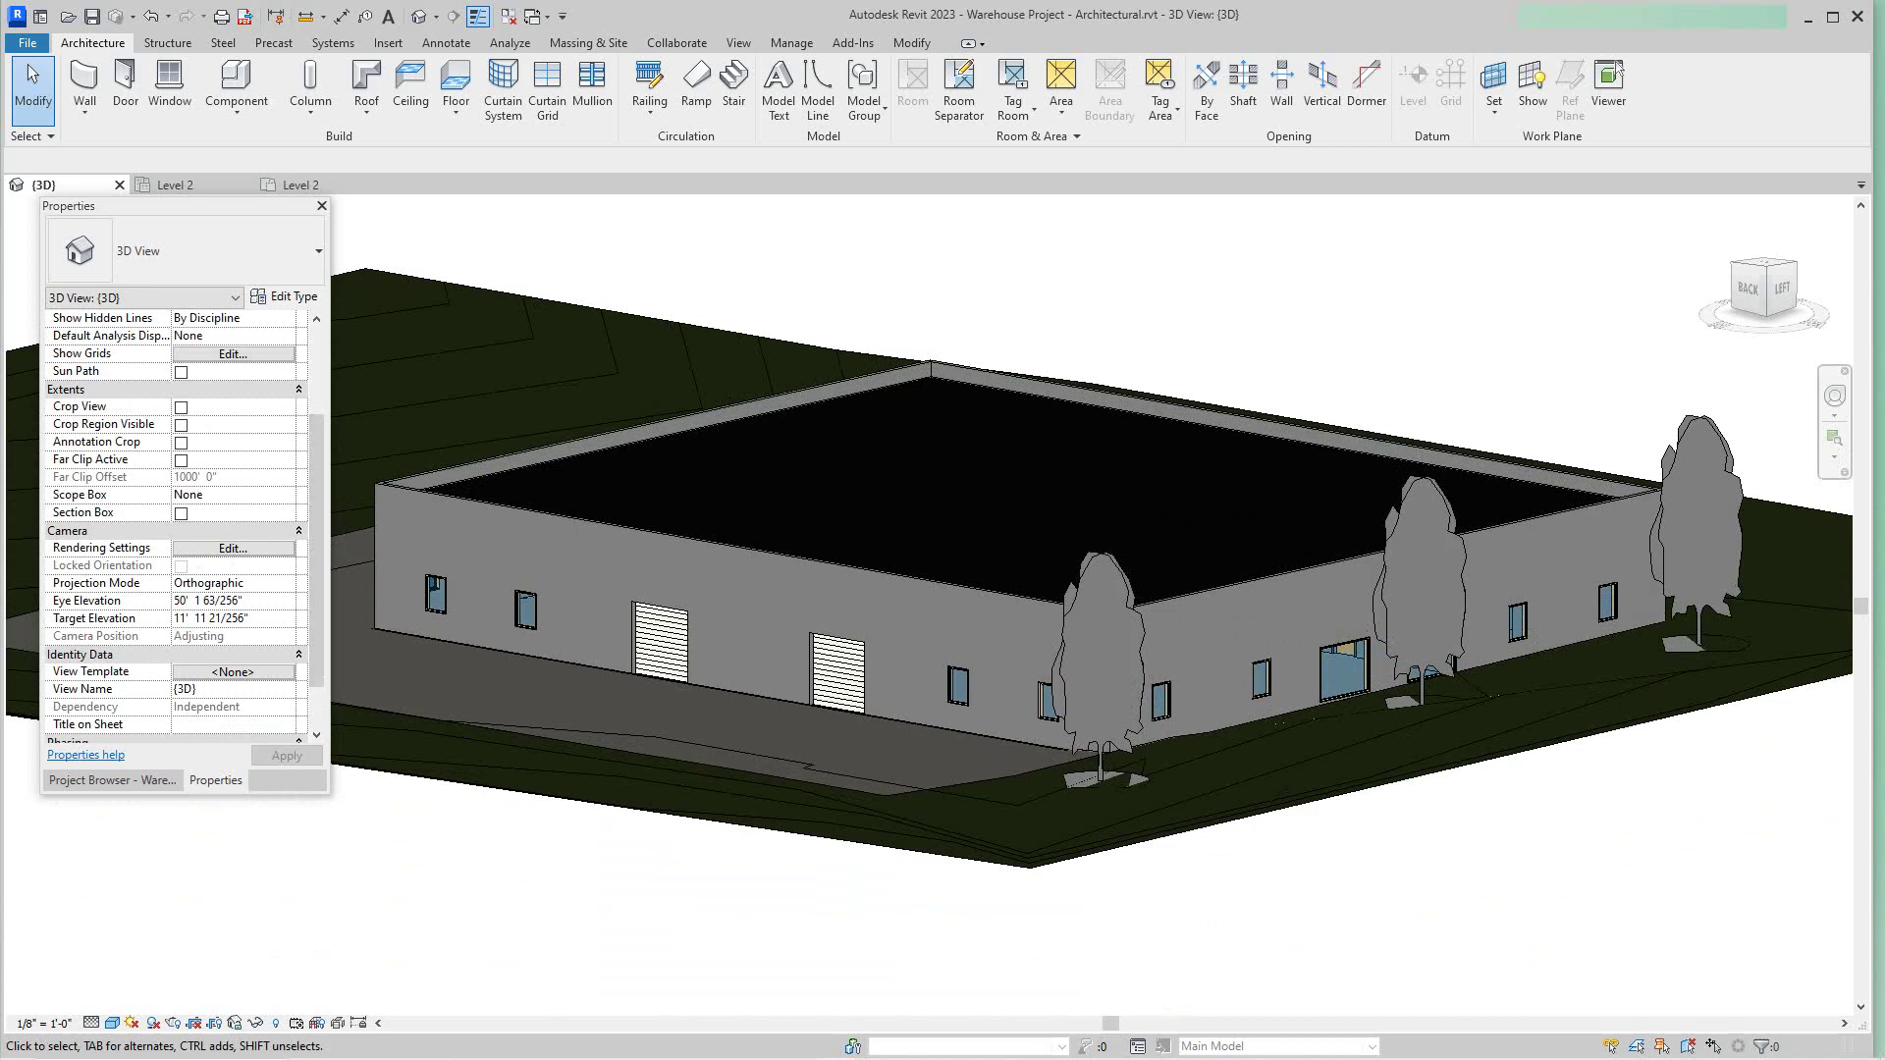
scroll(665, 727, "down", 1)
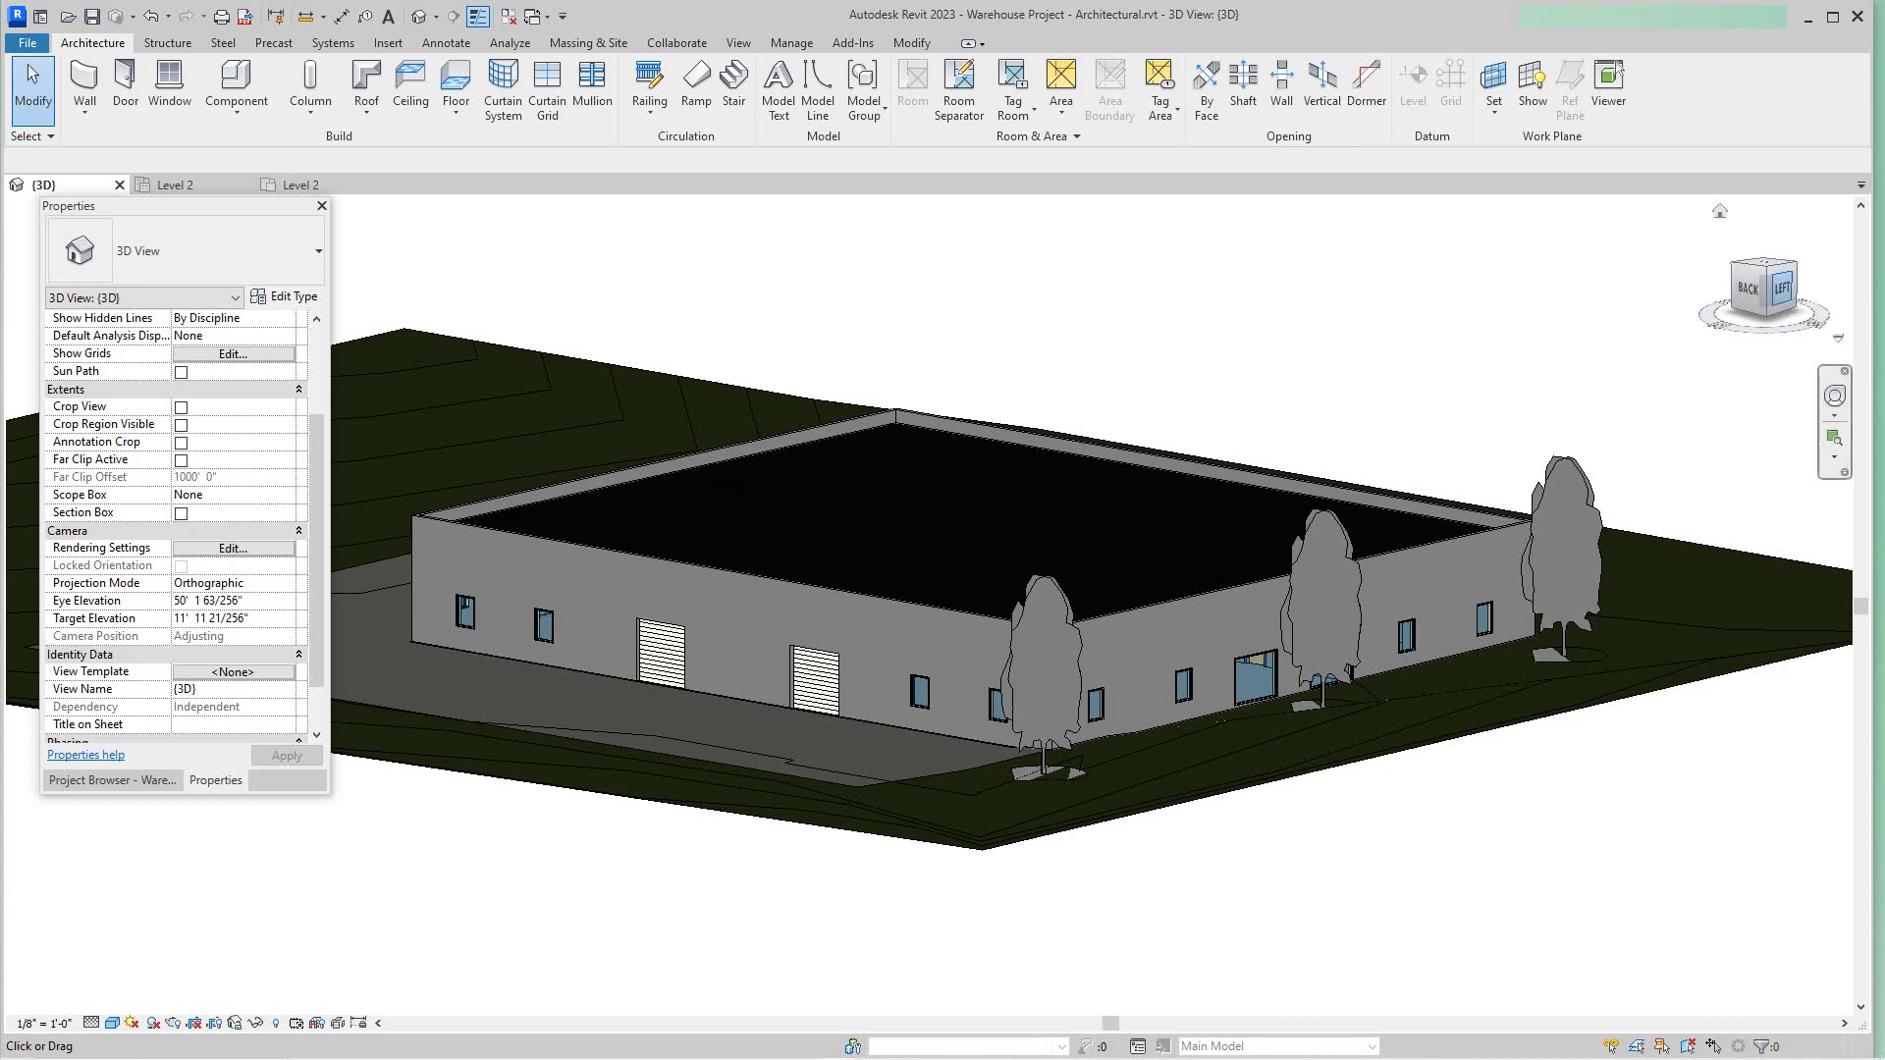
Step: Orbit the 3D model to inspect the roof and the opposite side of the warehouse with its entrance doors
mouse_move(1782, 287)
left_mouse_down()
mouse_move(1775, 339)
mouse_move(1646, 327)
left_mouse_up()
middle_click_drag(1119, 589, 1351, 479)
middle_click_drag(1063, 507, 1073, 535)
scroll(1071, 530, "down", 4)
scroll(1071, 530, "up", 3)
left_click_drag(1765, 293, 1037, 422)
scroll(1765, 306, "down", 1)
middle_click_drag(1473, 392, 1173, 529)
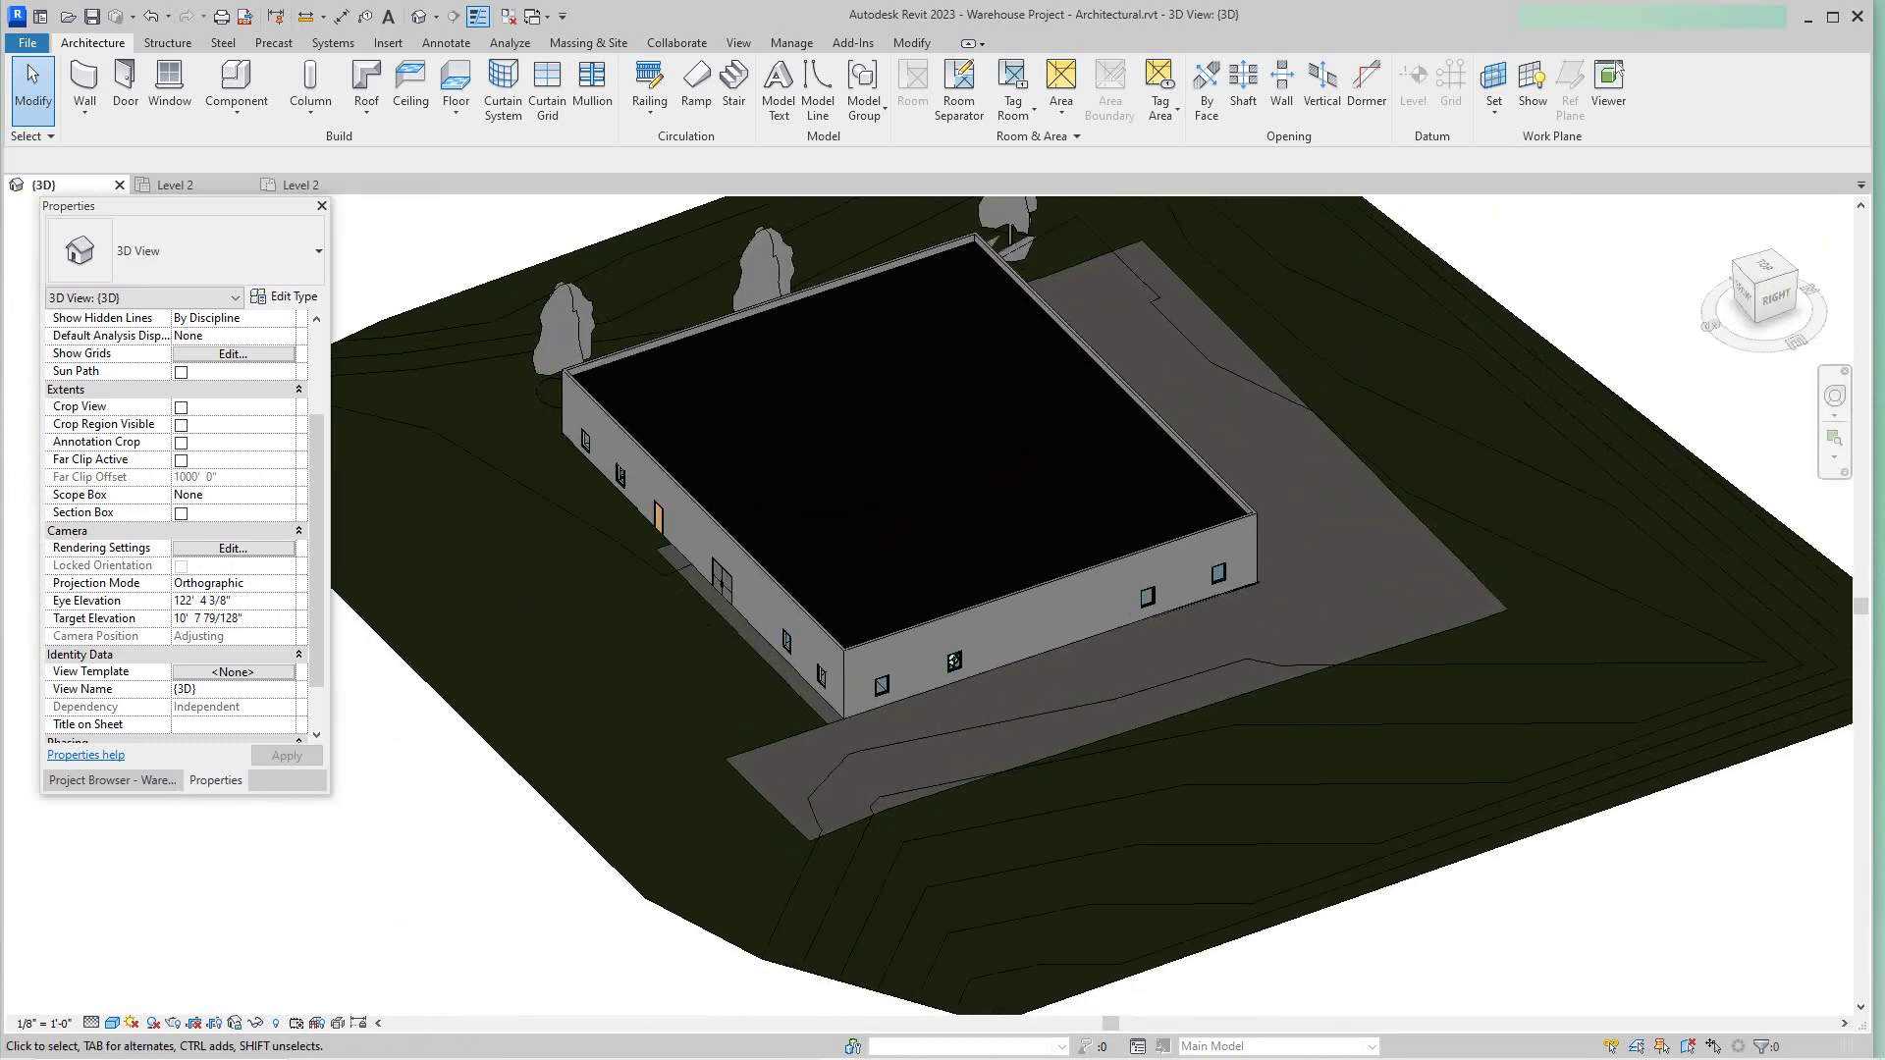
scroll(1159, 472, "up", 1)
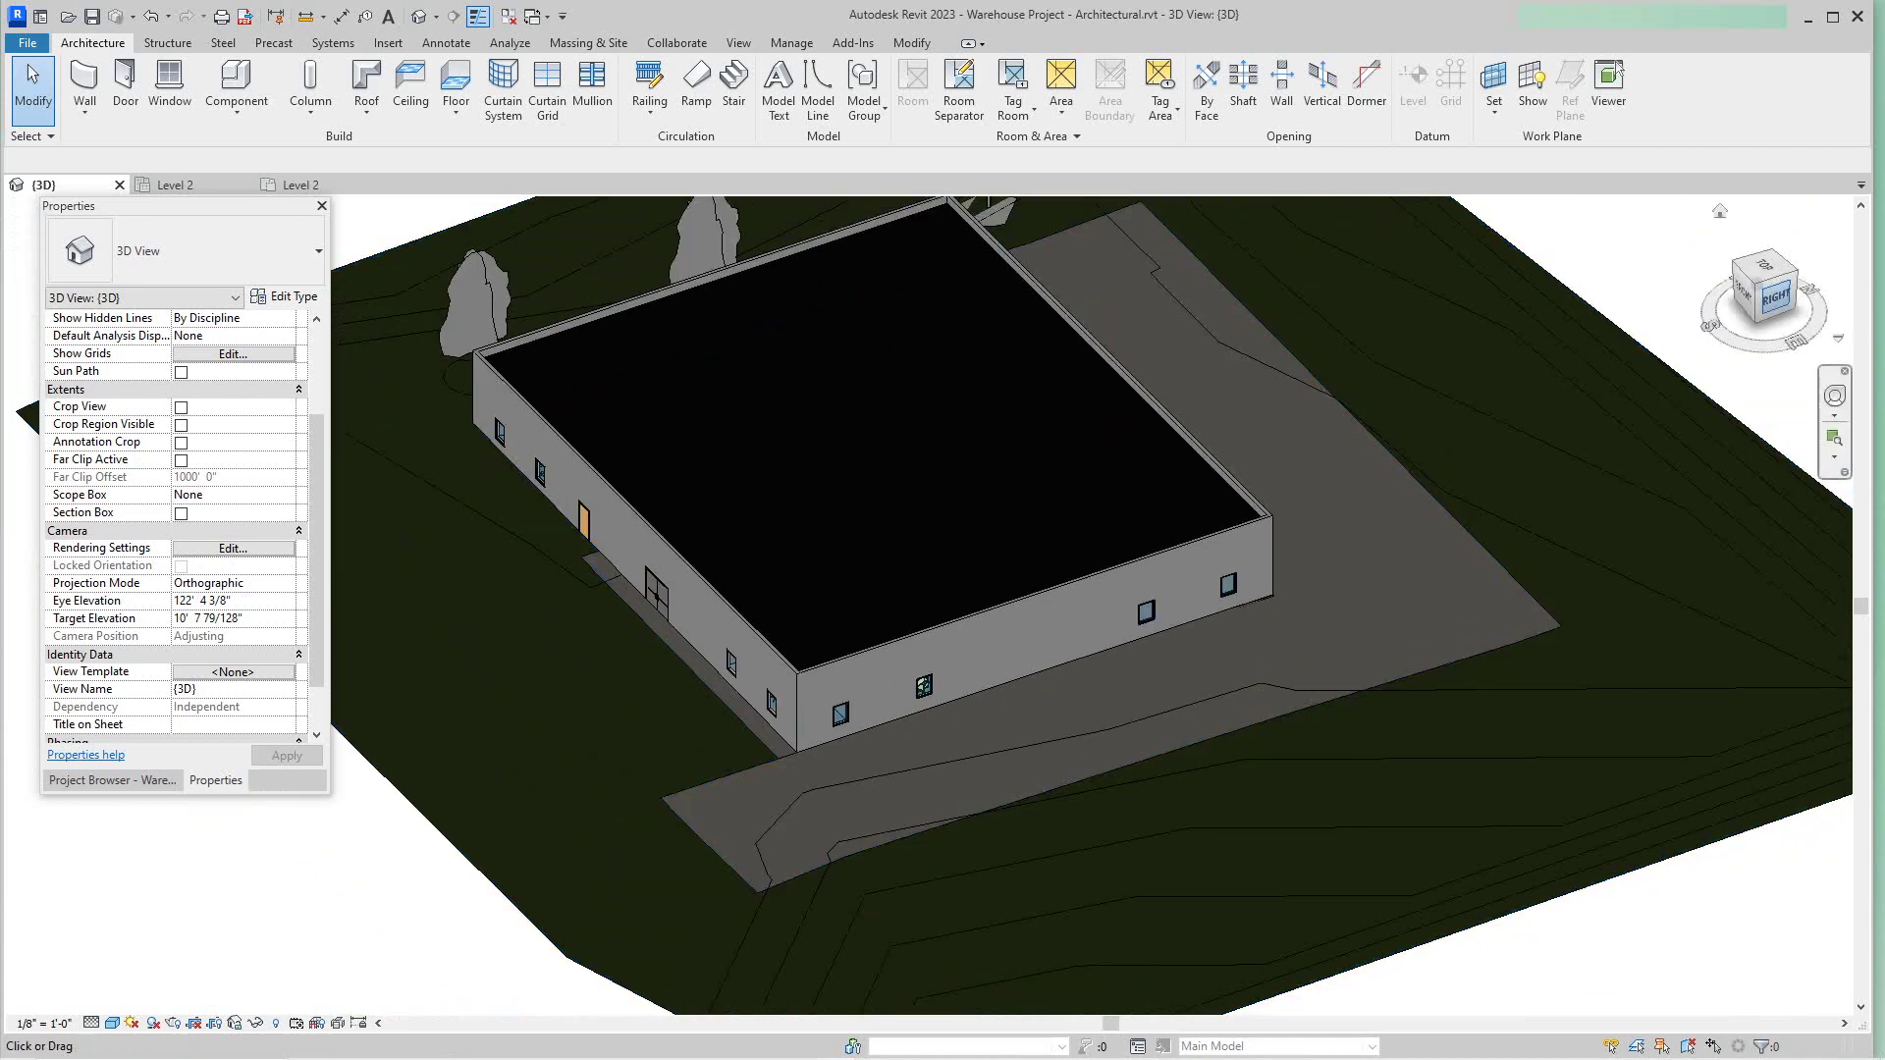
left_click_drag(1776, 298, 1769, 283)
scroll(176, 531, "down", 2)
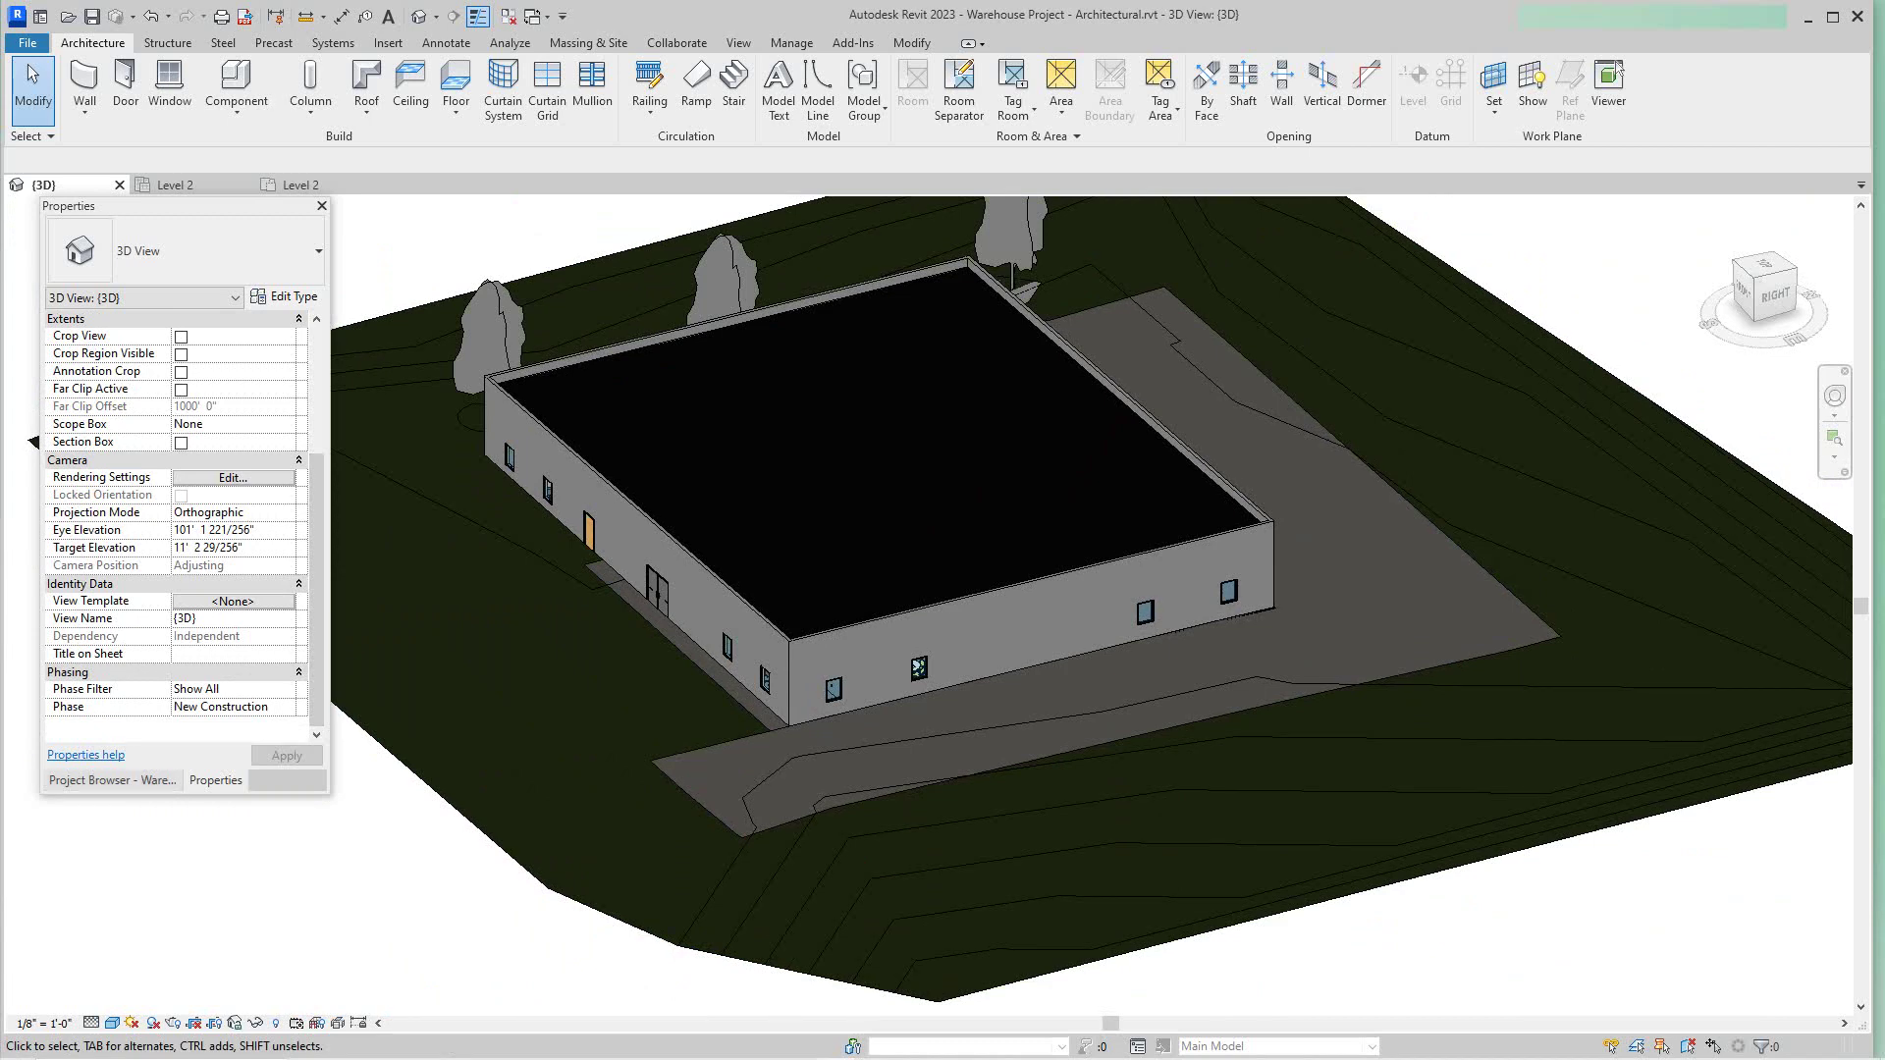
Step: Display the Project Browser with the project's Revit links and dismiss the save reminder without saving
left_click(111, 780)
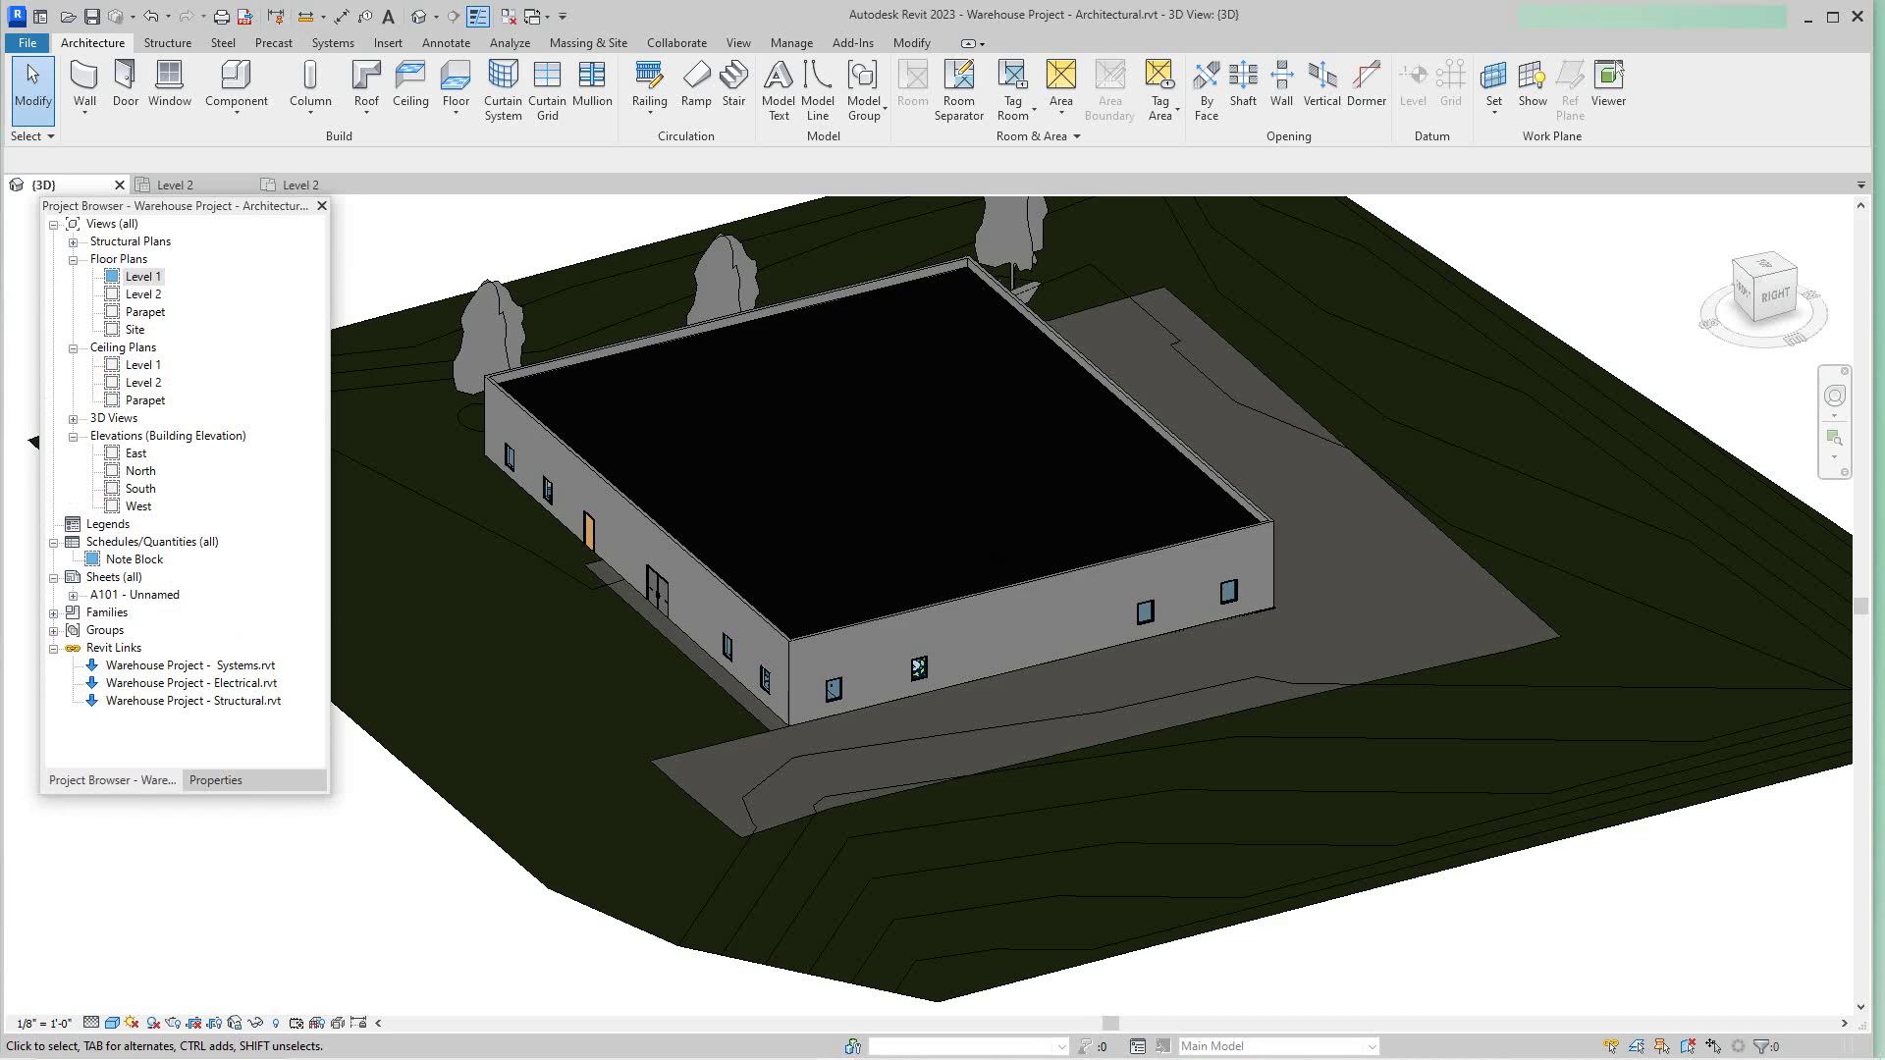
scroll(924, 611, "down", 3)
middle_click_drag(924, 611, 1018, 676)
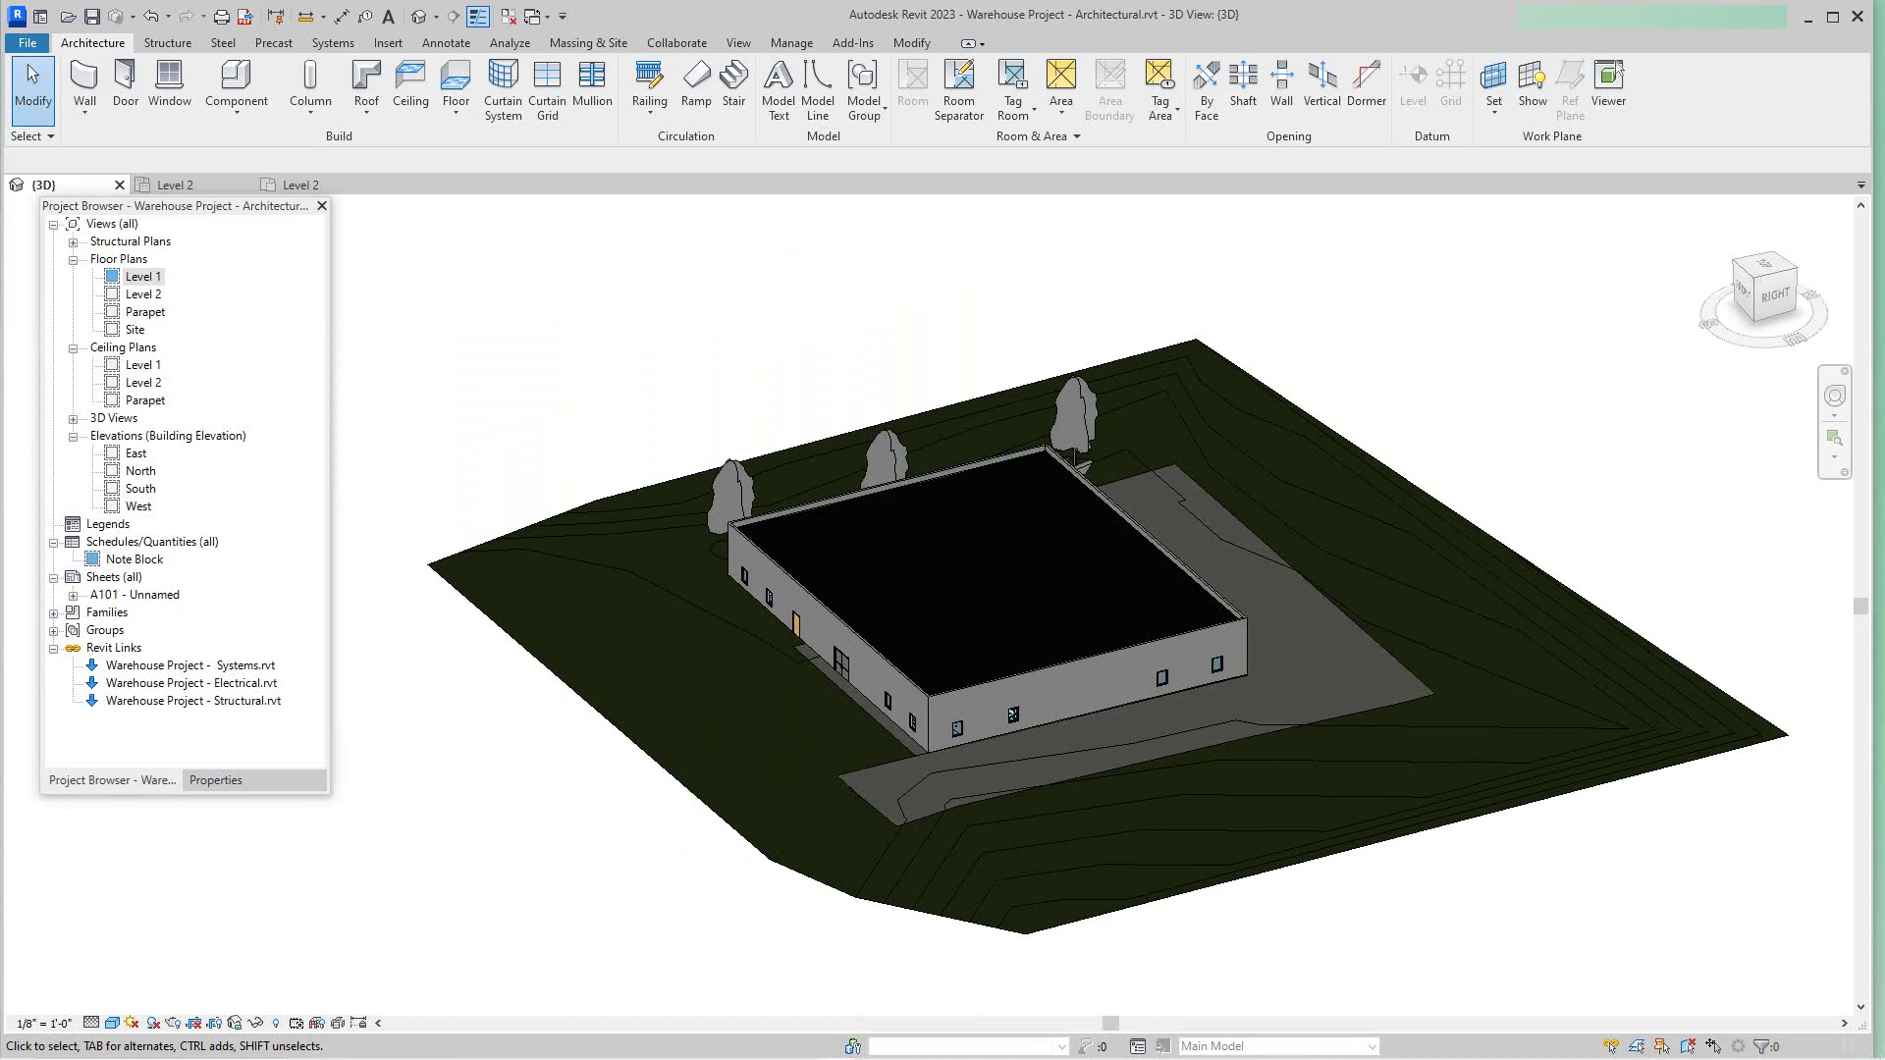
scroll(864, 648, "up", 1)
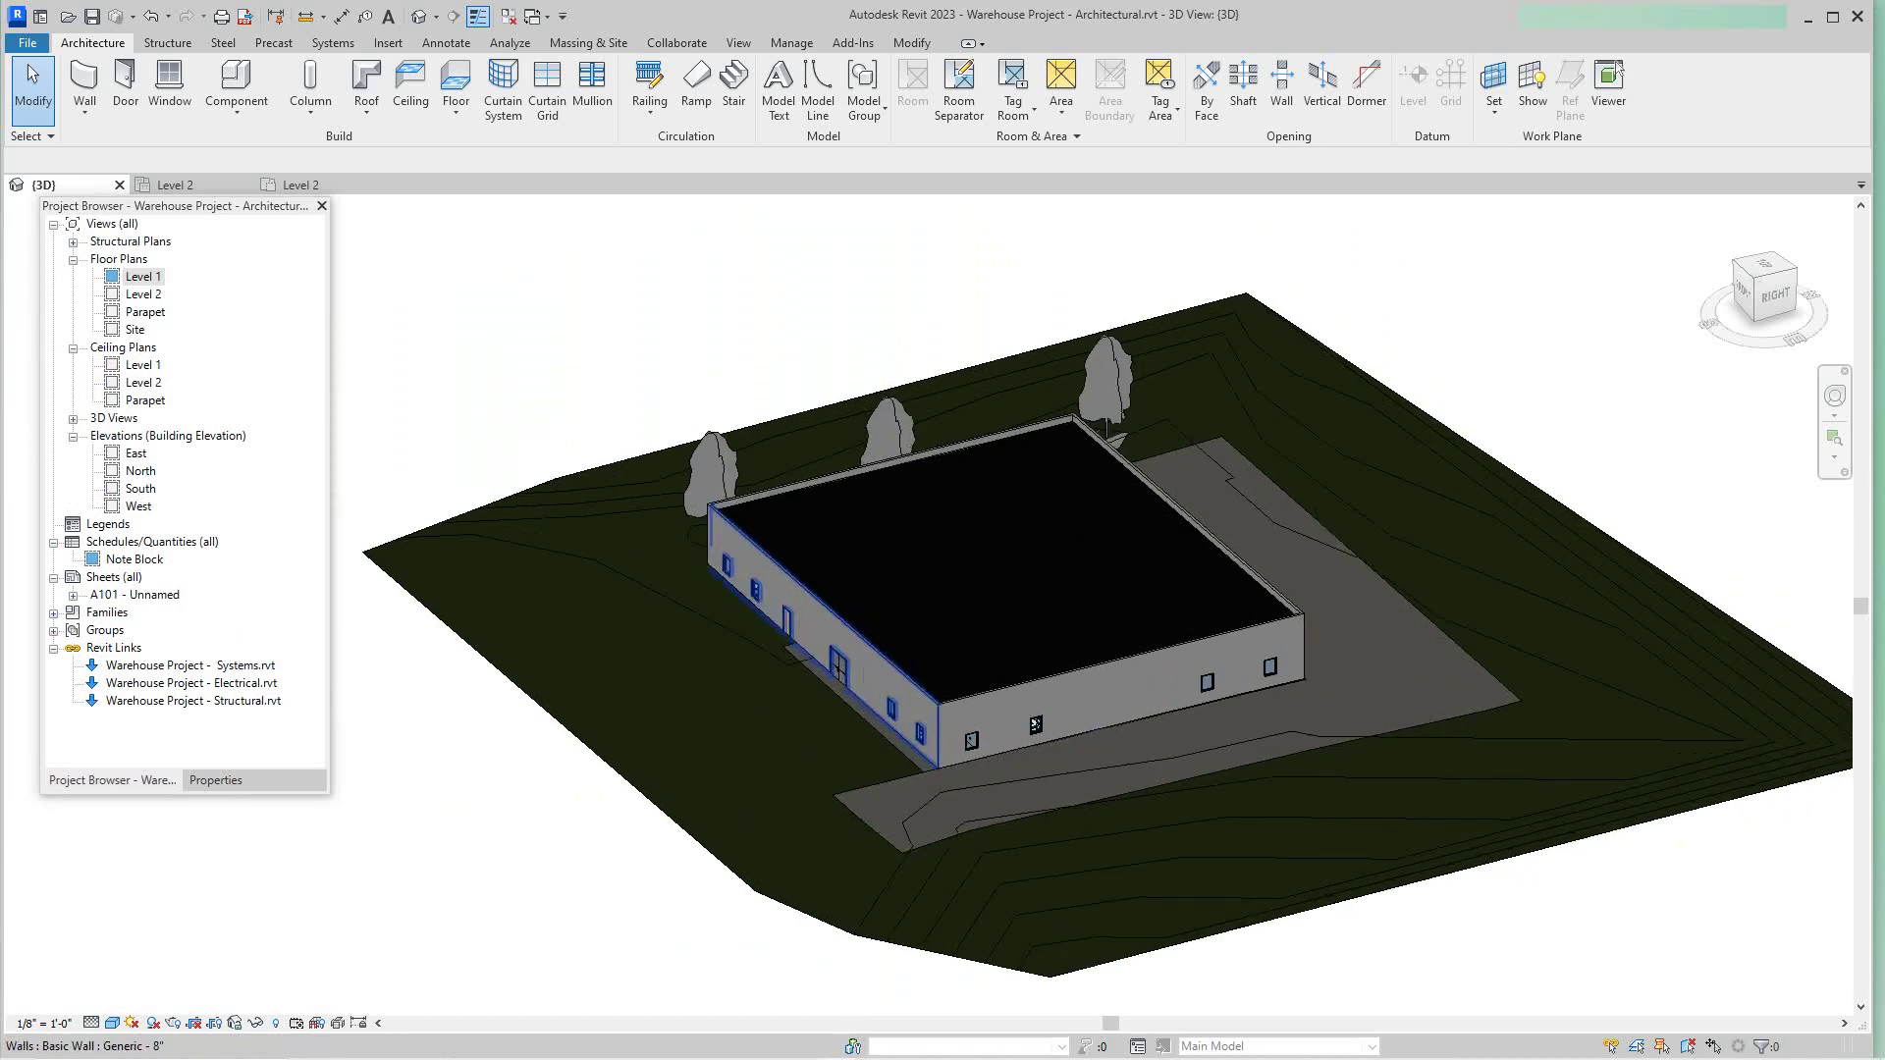
scroll(864, 648, "up", 1)
middle_click_drag(864, 648, 851, 586)
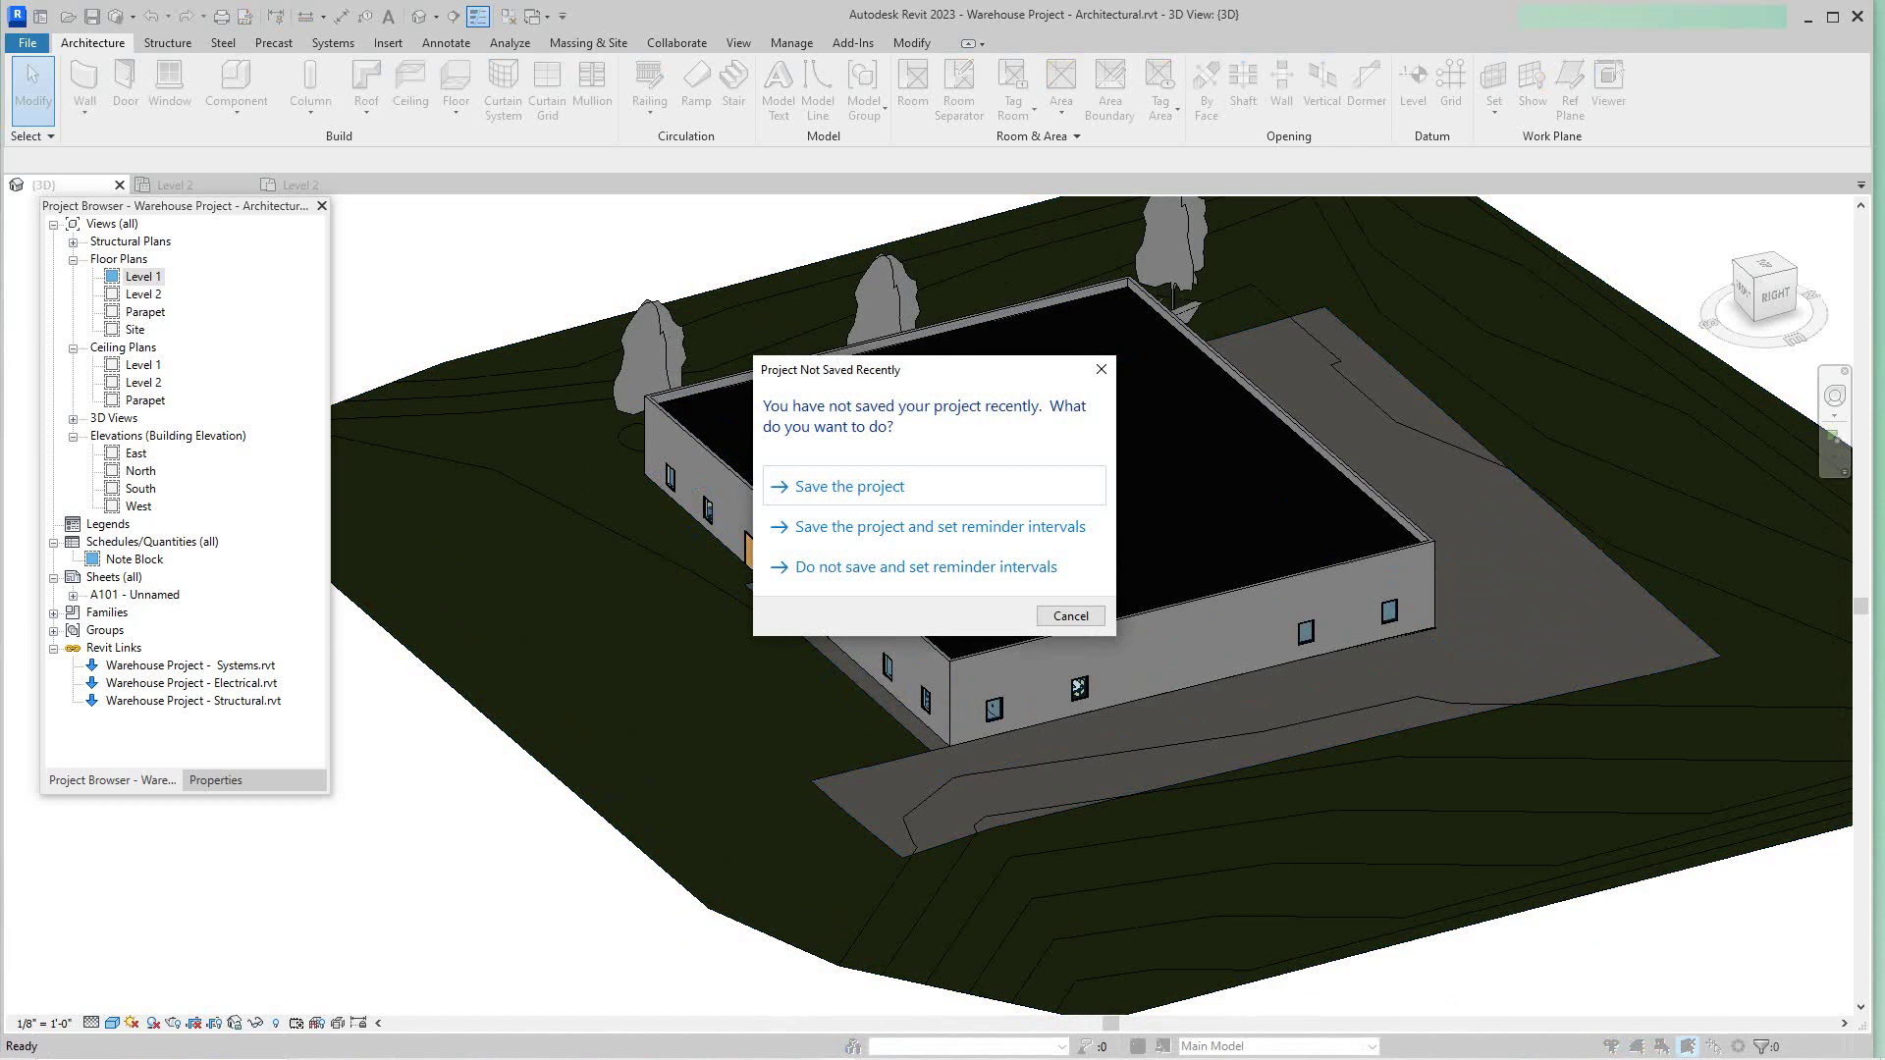
left_click(1070, 615)
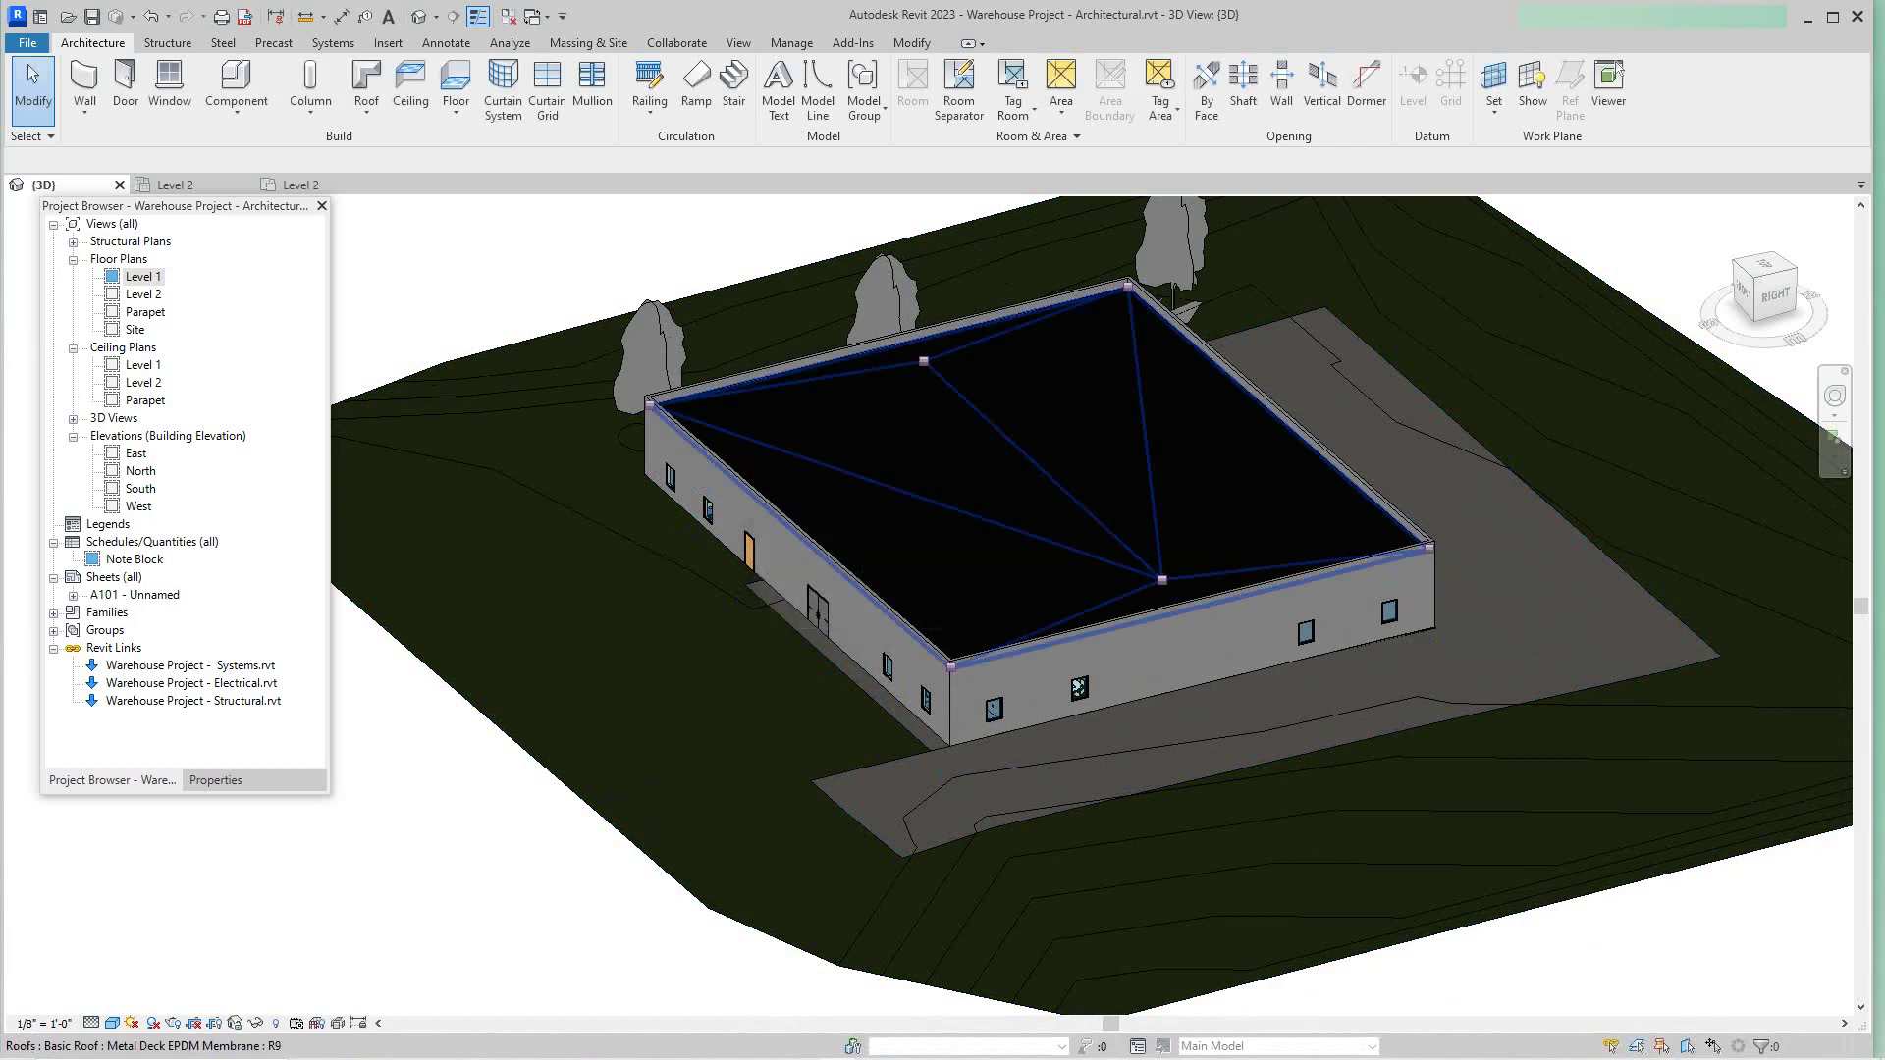
Step: Temporarily hide the warehouse roof in the 3D view
left_click(1071, 579)
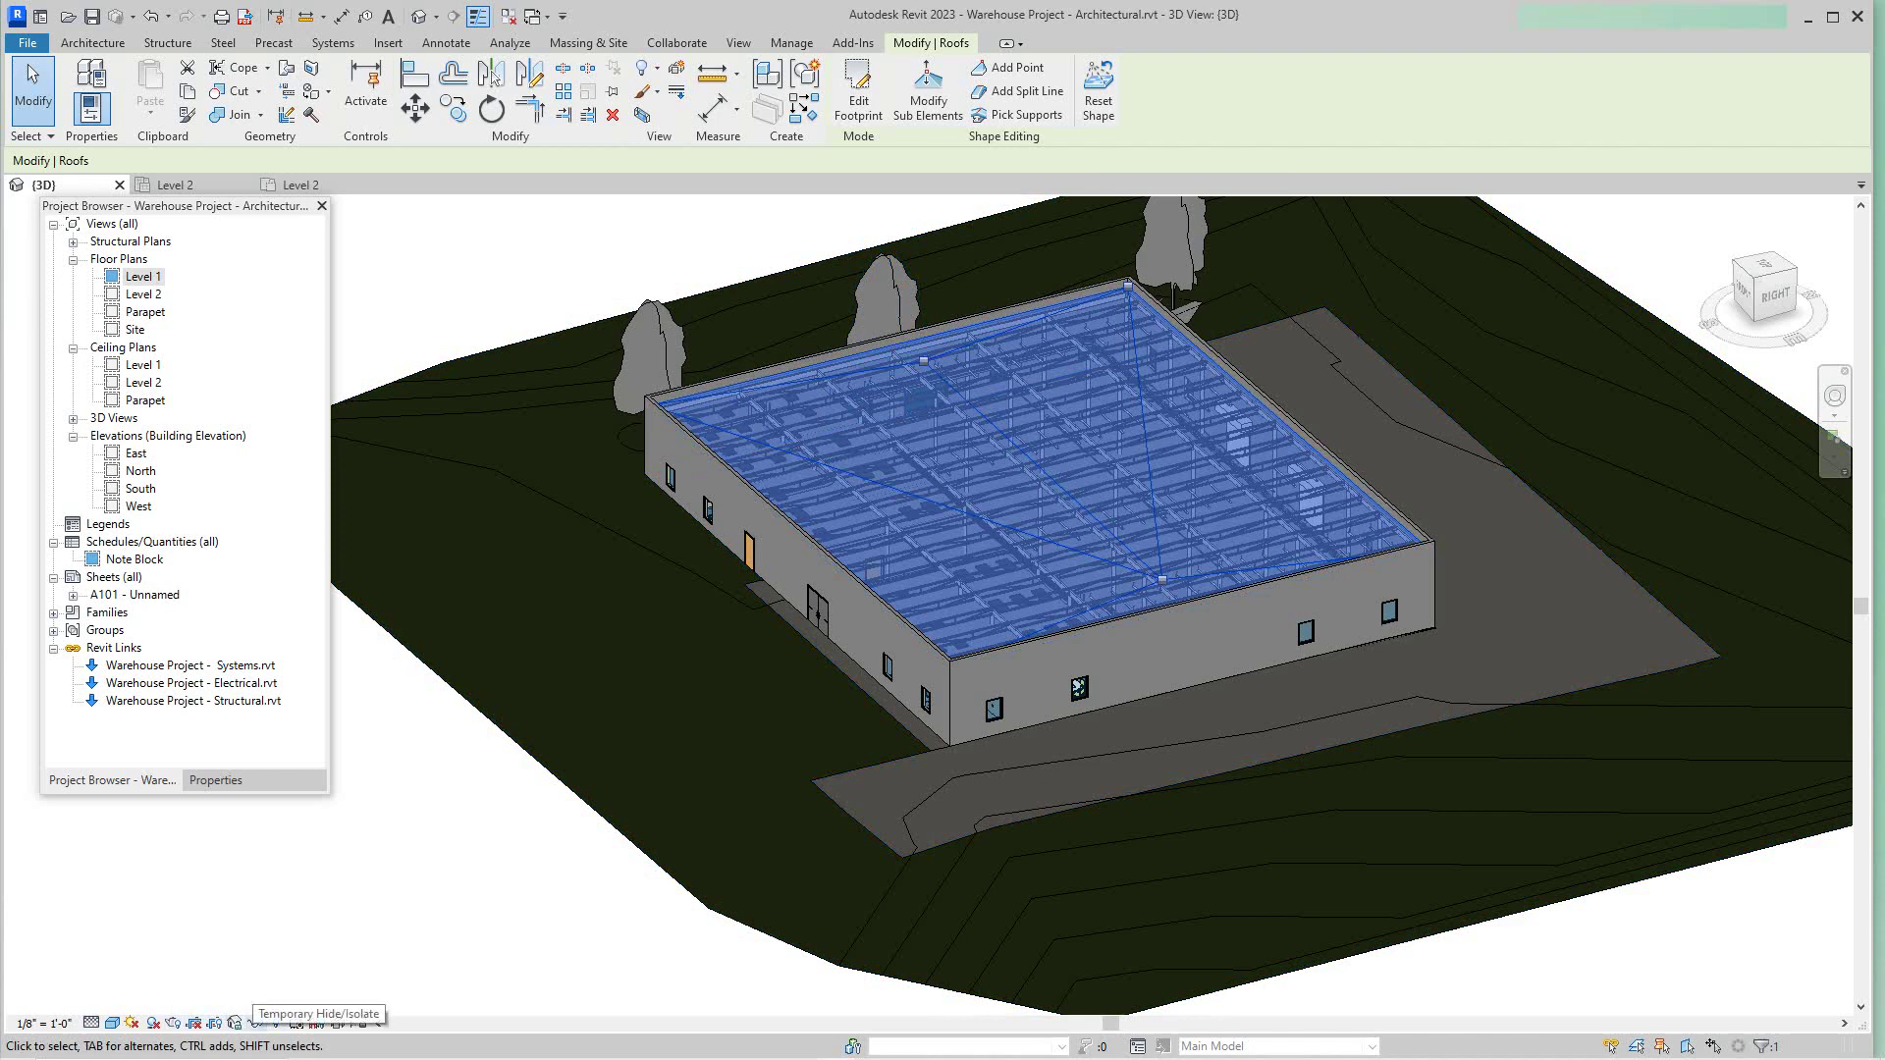
left_click(256, 1023)
left_click(304, 973)
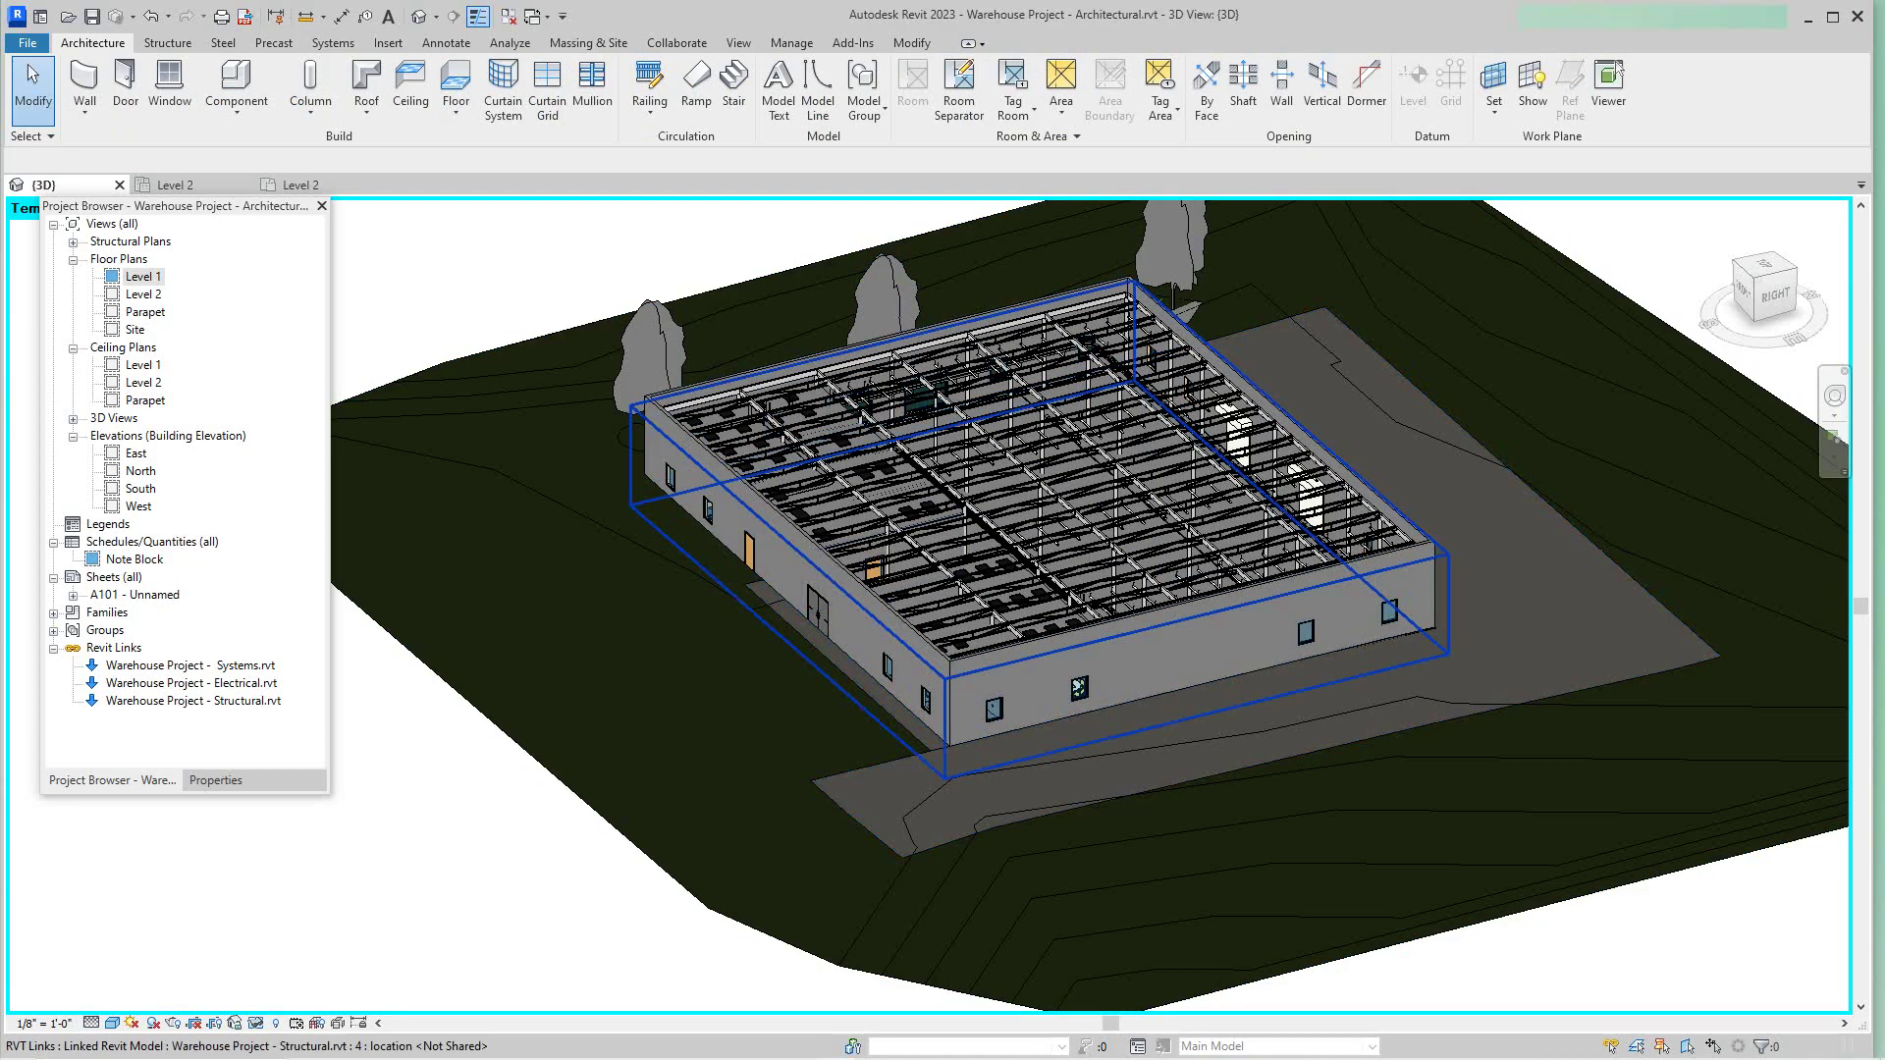
Step: Unload the Warehouse Project - Structural.rvt link from the architectural model
scroll(687, 422, "up", 6)
middle_click_drag(702, 471, 687, 576)
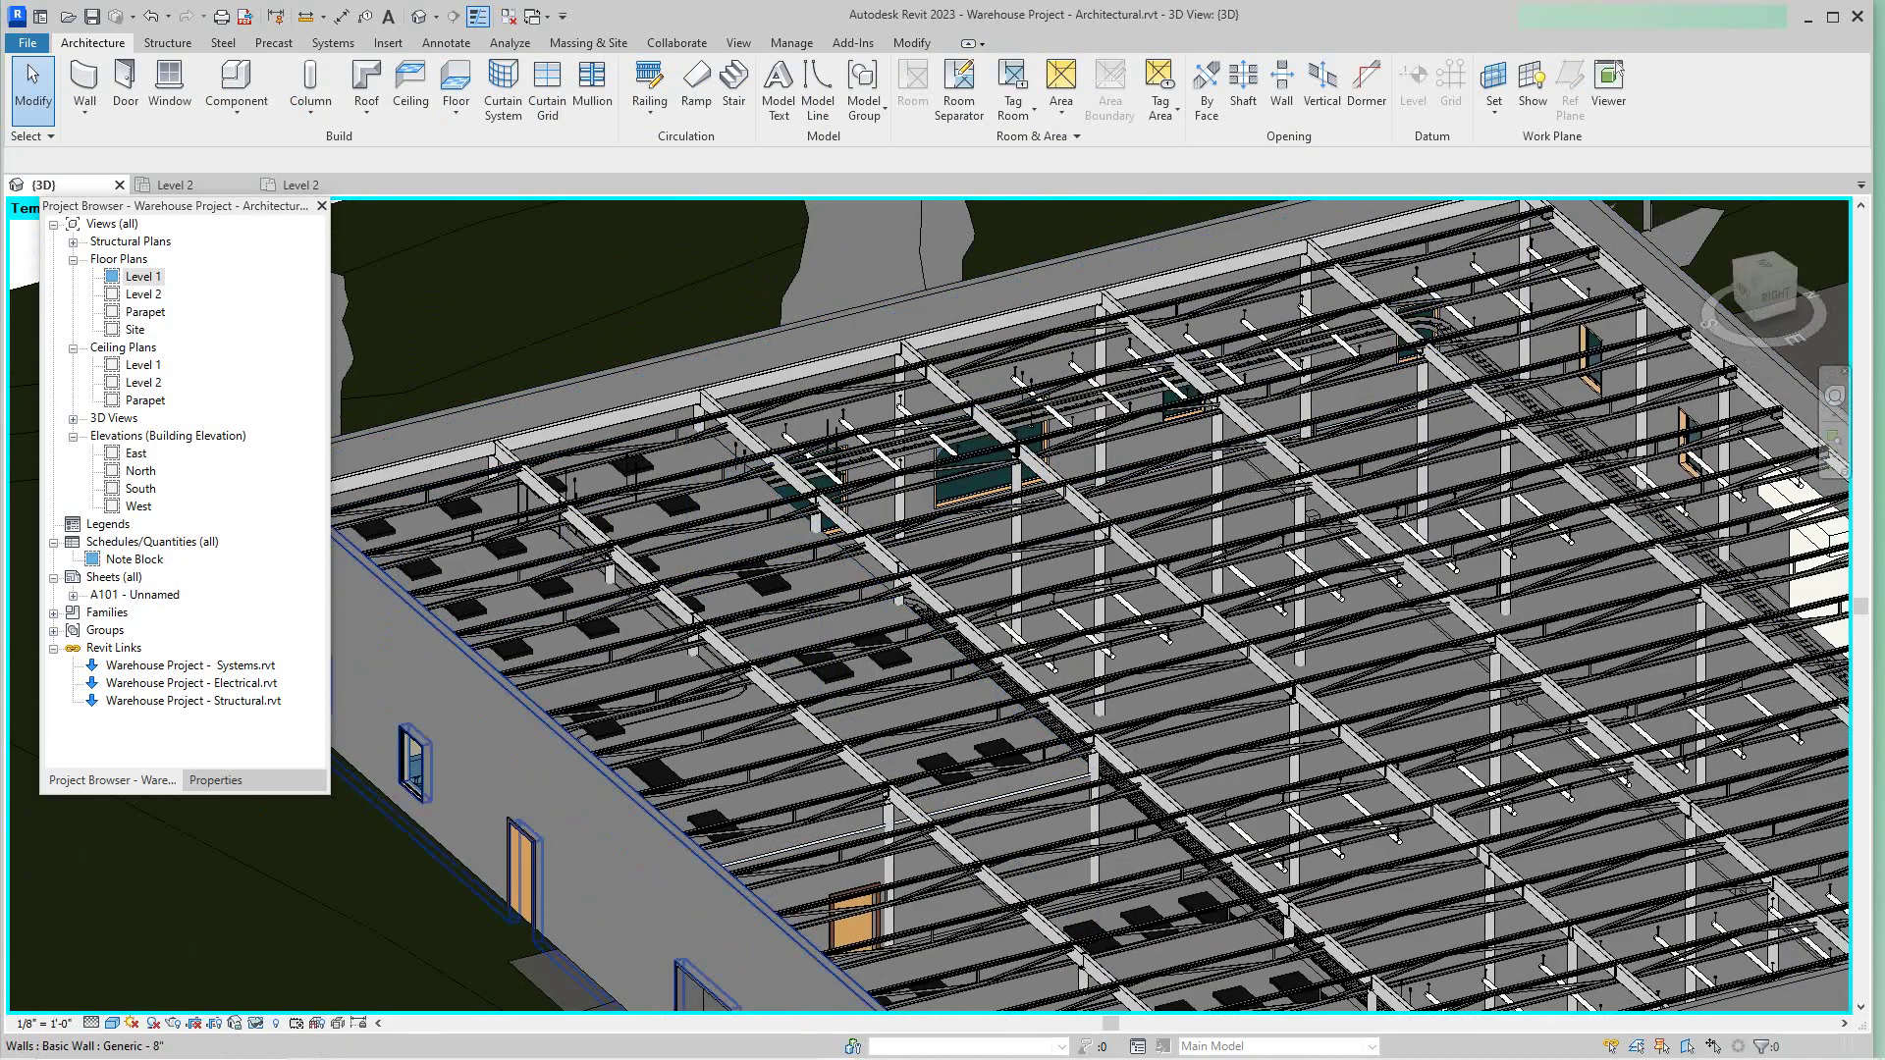
left_click(194, 701)
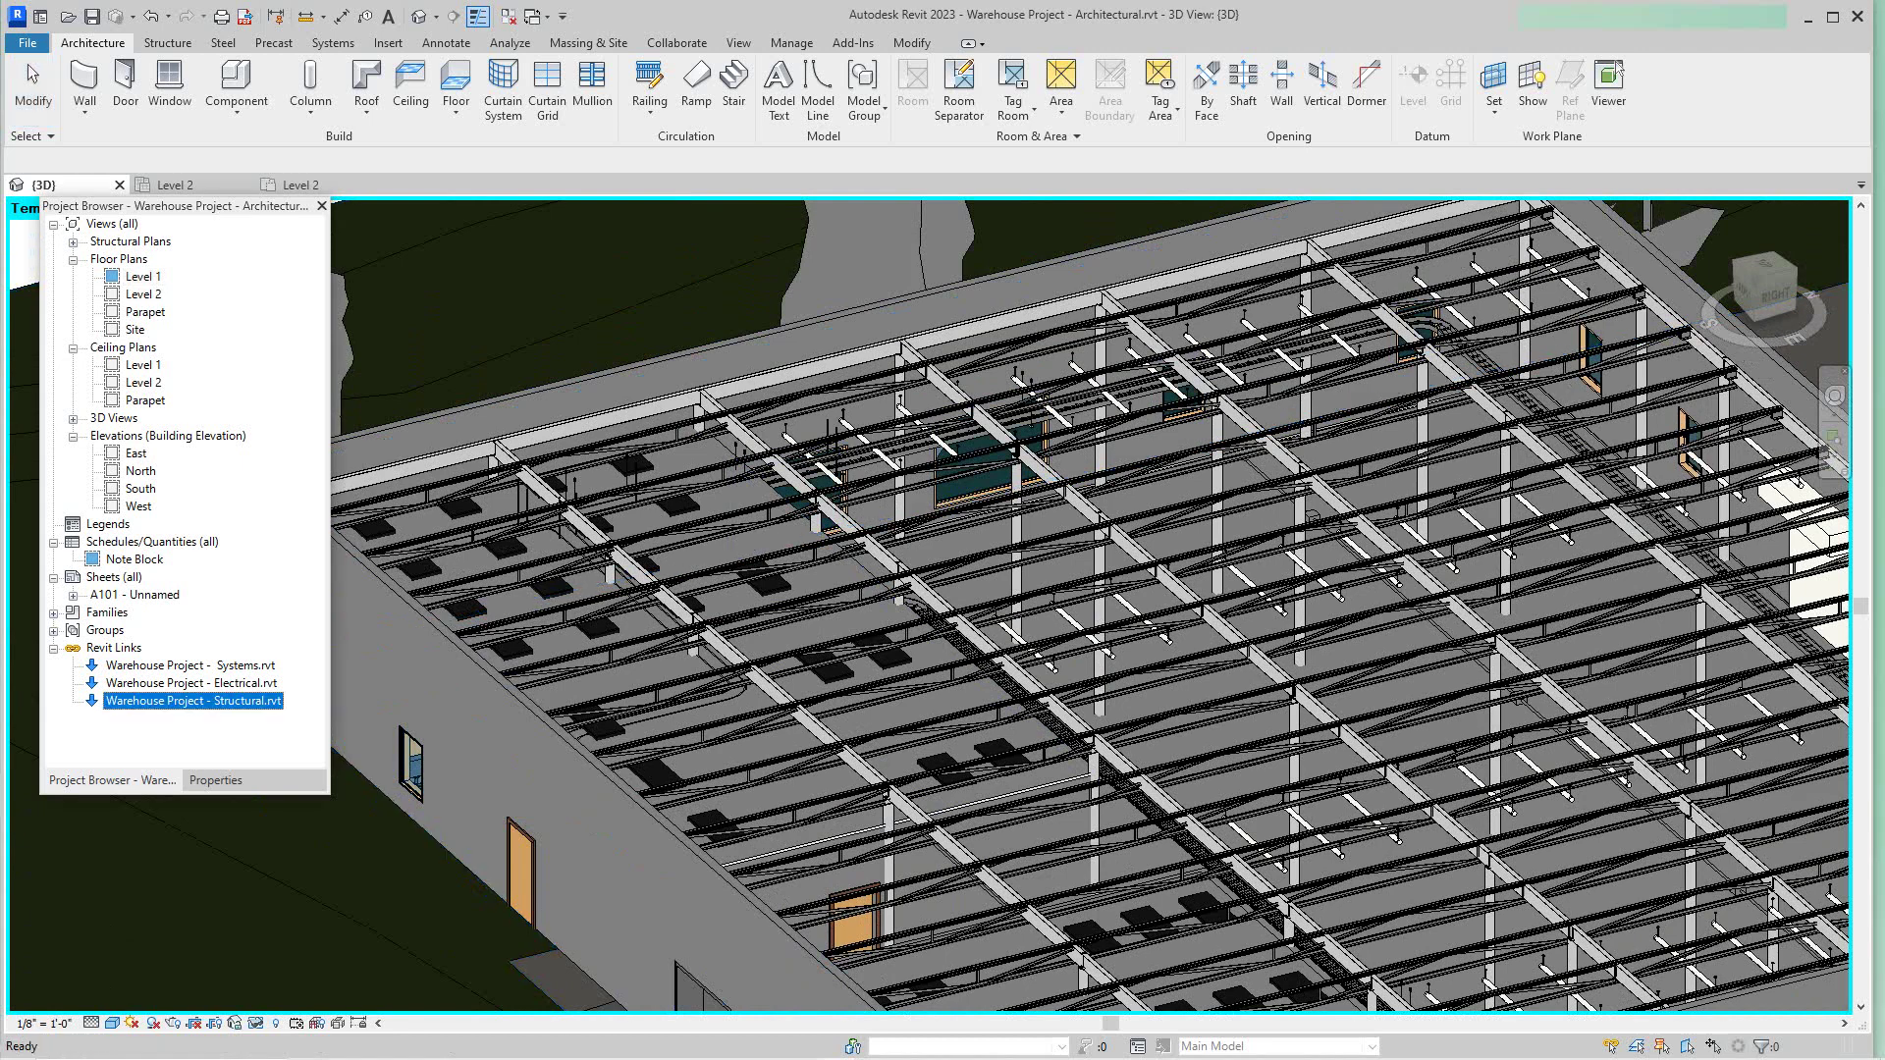
right_click(196, 700)
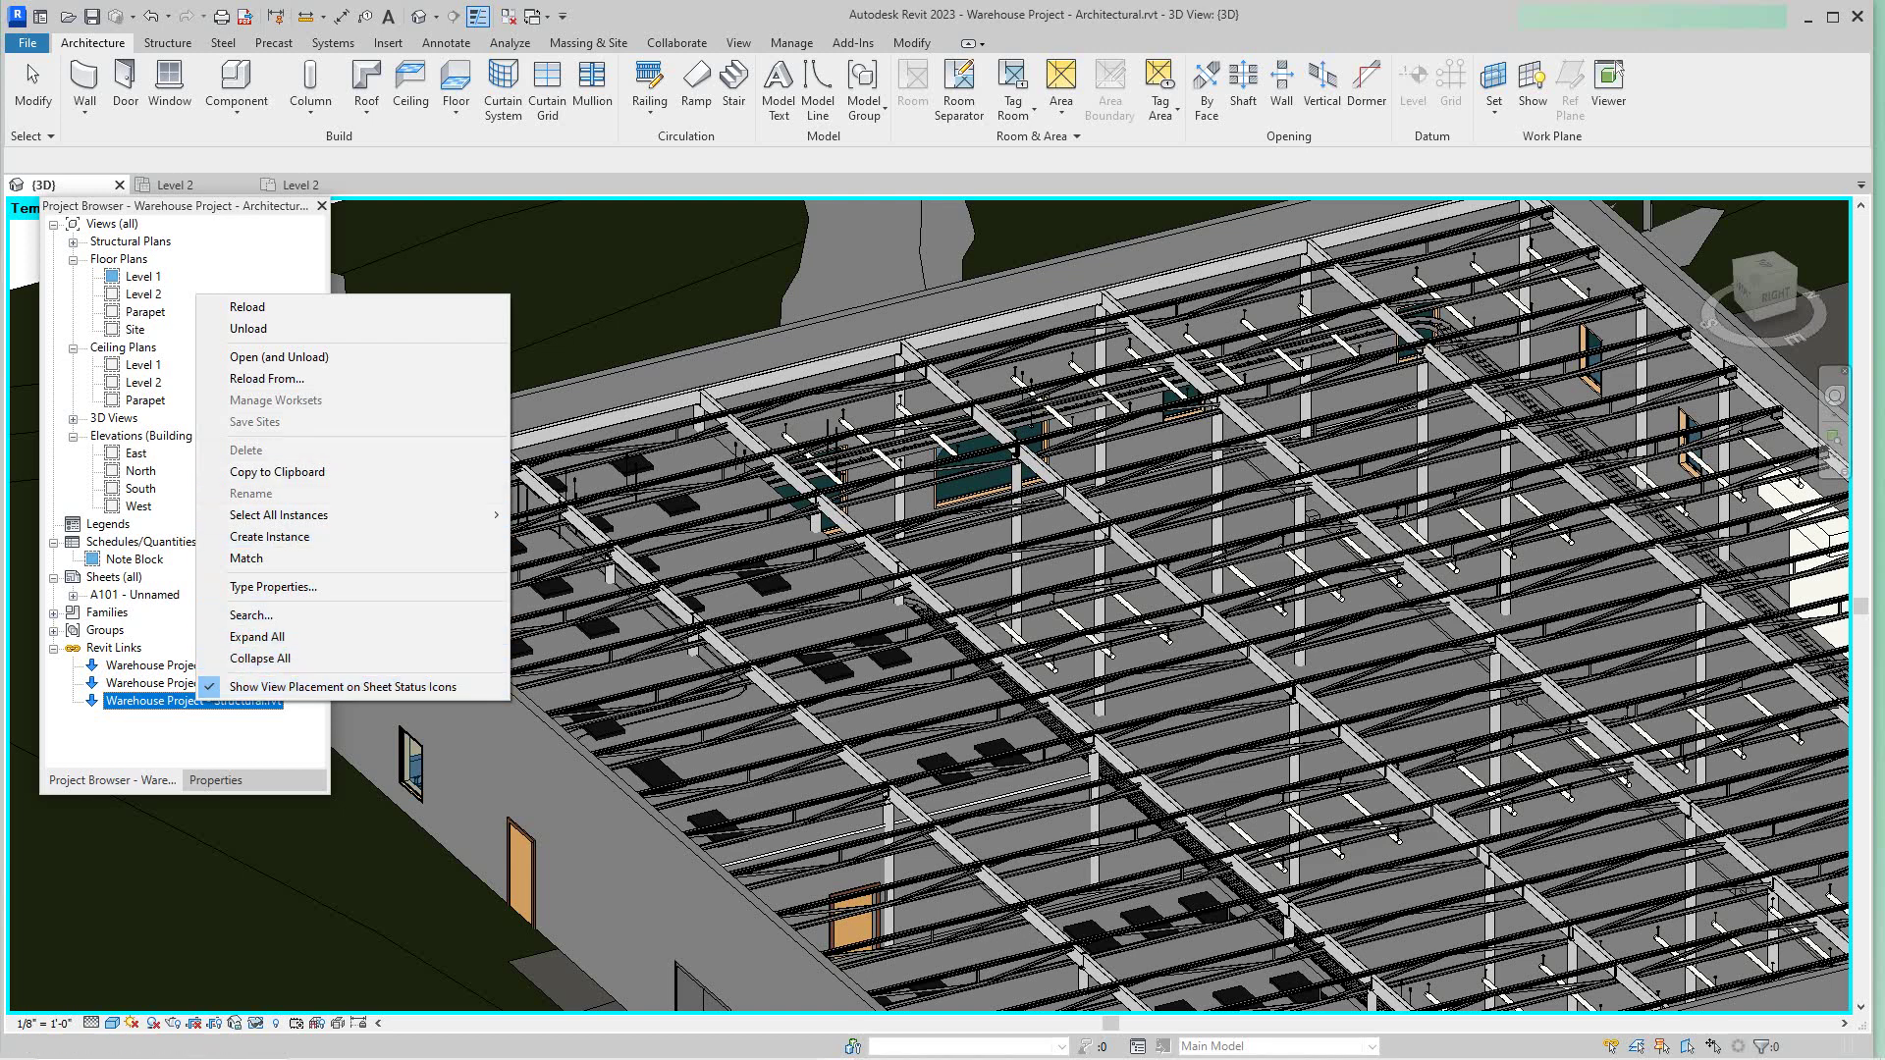
left_click(249, 328)
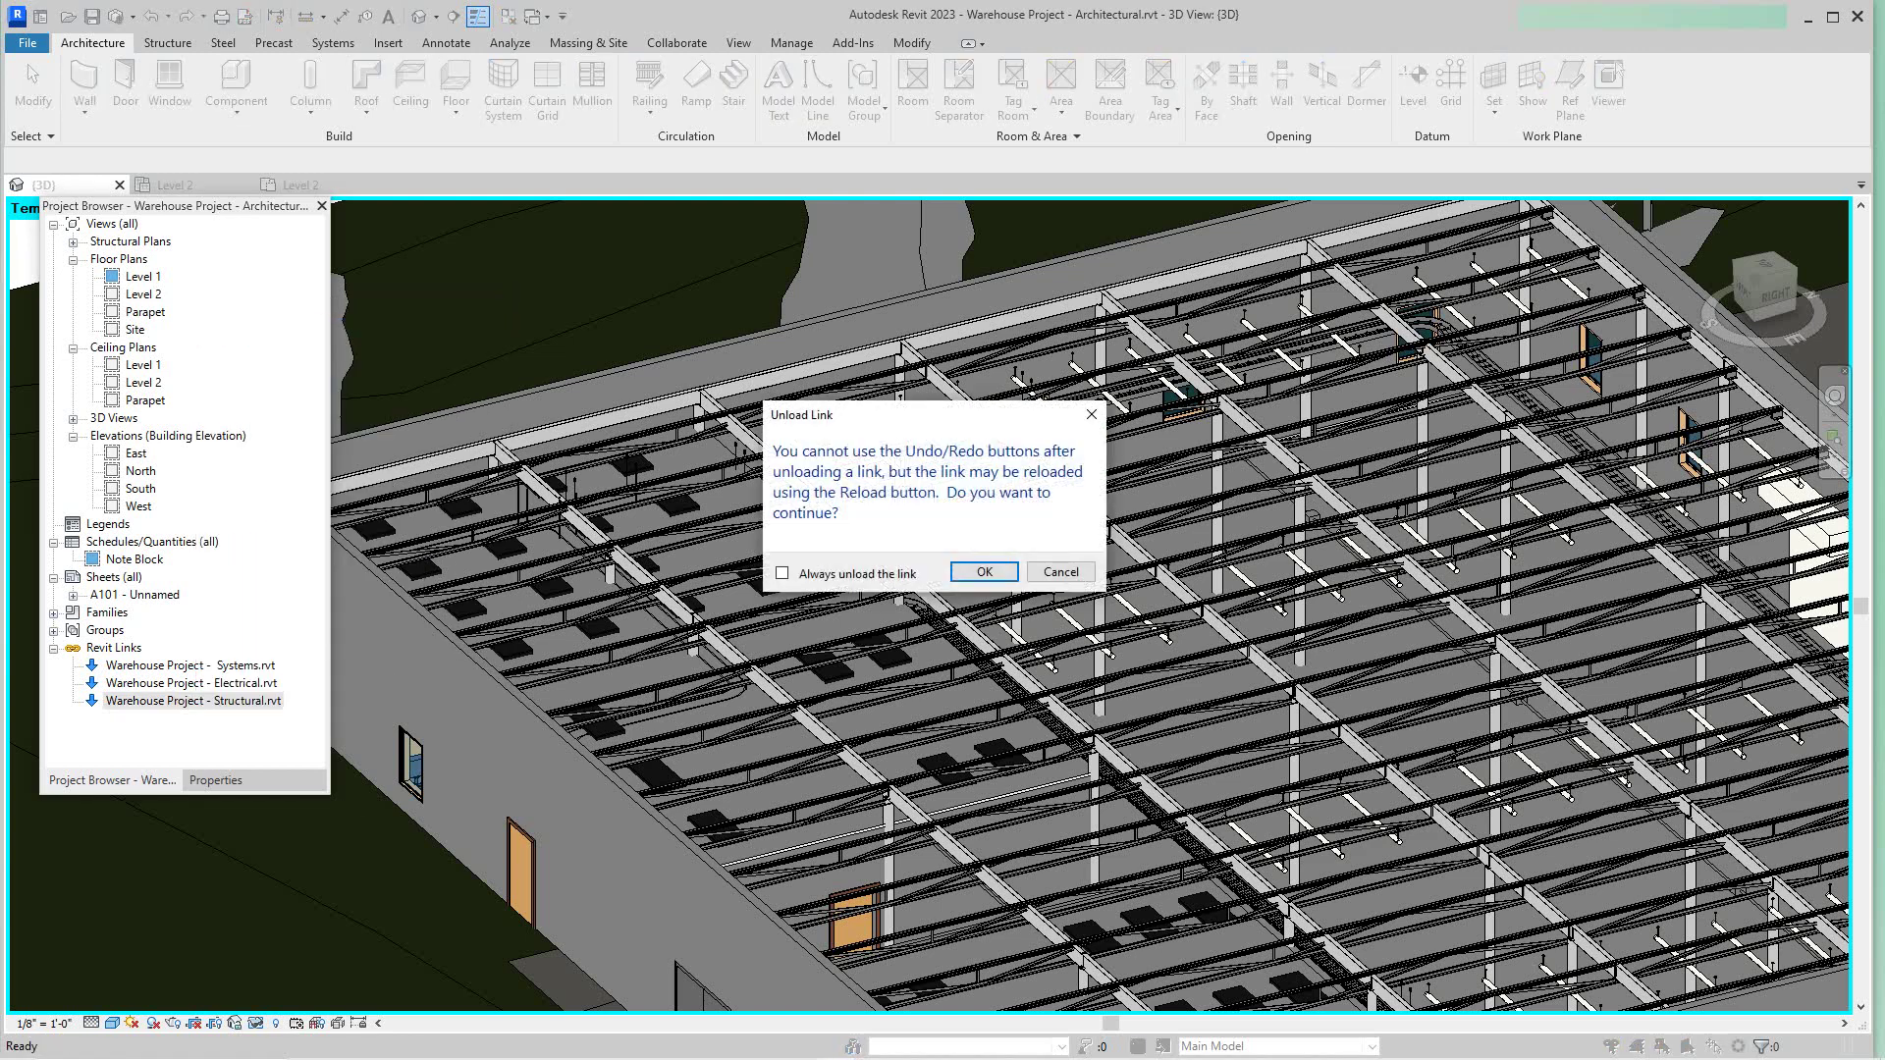
left_click(984, 572)
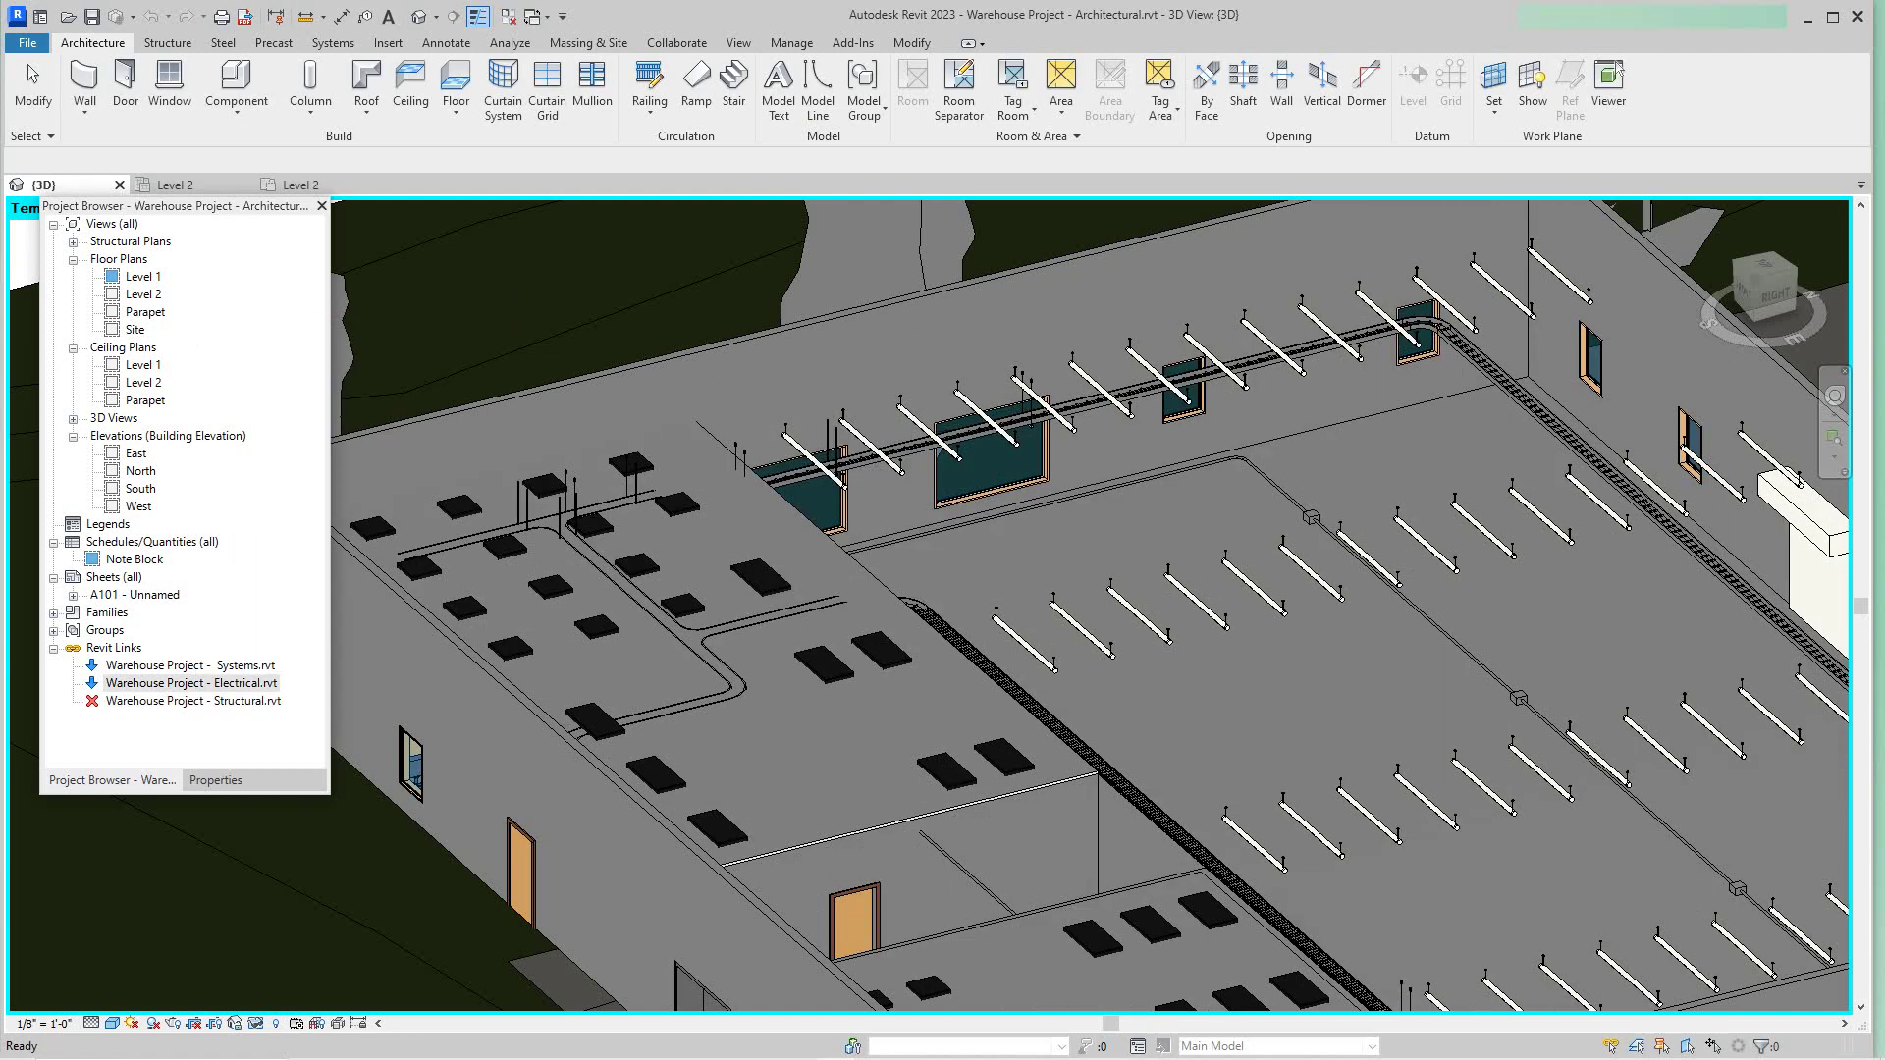
Step: Inspect the exposed lighting, cable trays and interior rooms from above and from the back-right corner of the building
scroll(987, 663, "down", 3)
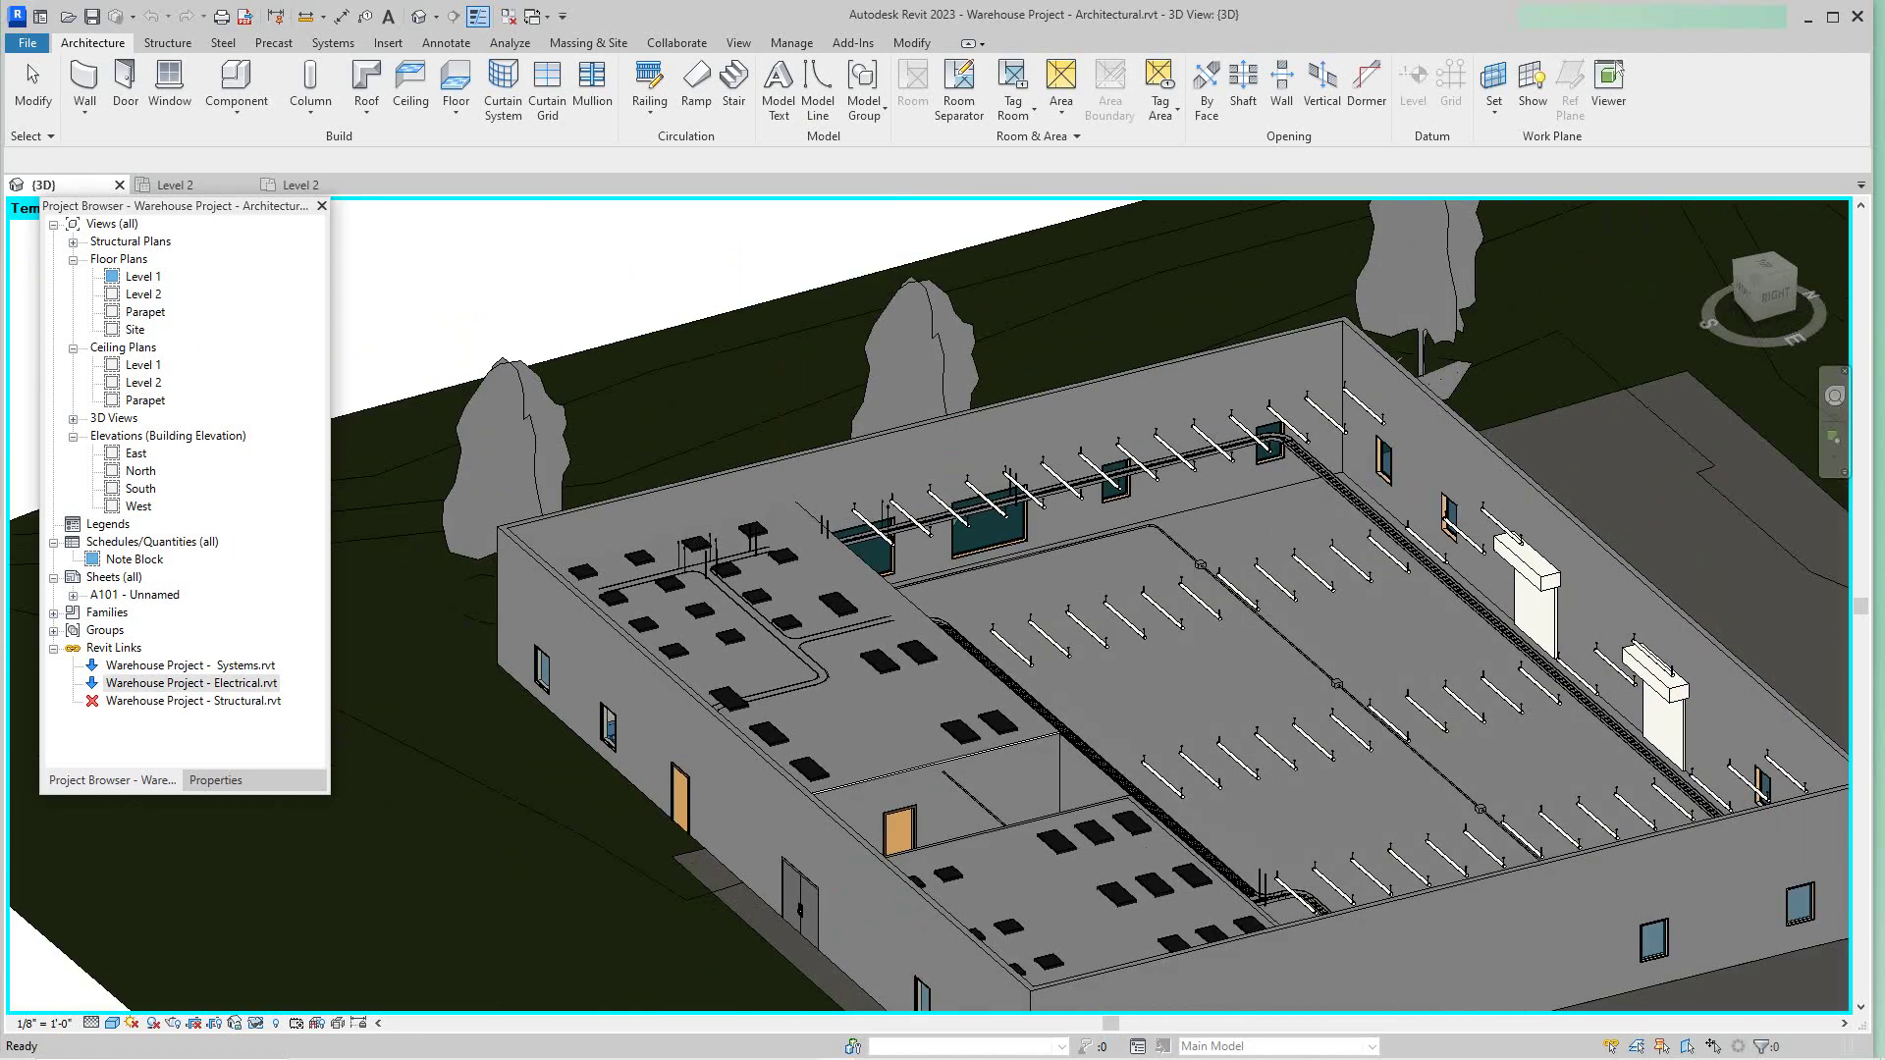
scroll(996, 619, "up", 1)
scroll(997, 619, "down", 3)
scroll(997, 618, "up", 1)
scroll(1139, 545, "down", 2)
middle_click_drag(1139, 545, 1035, 514)
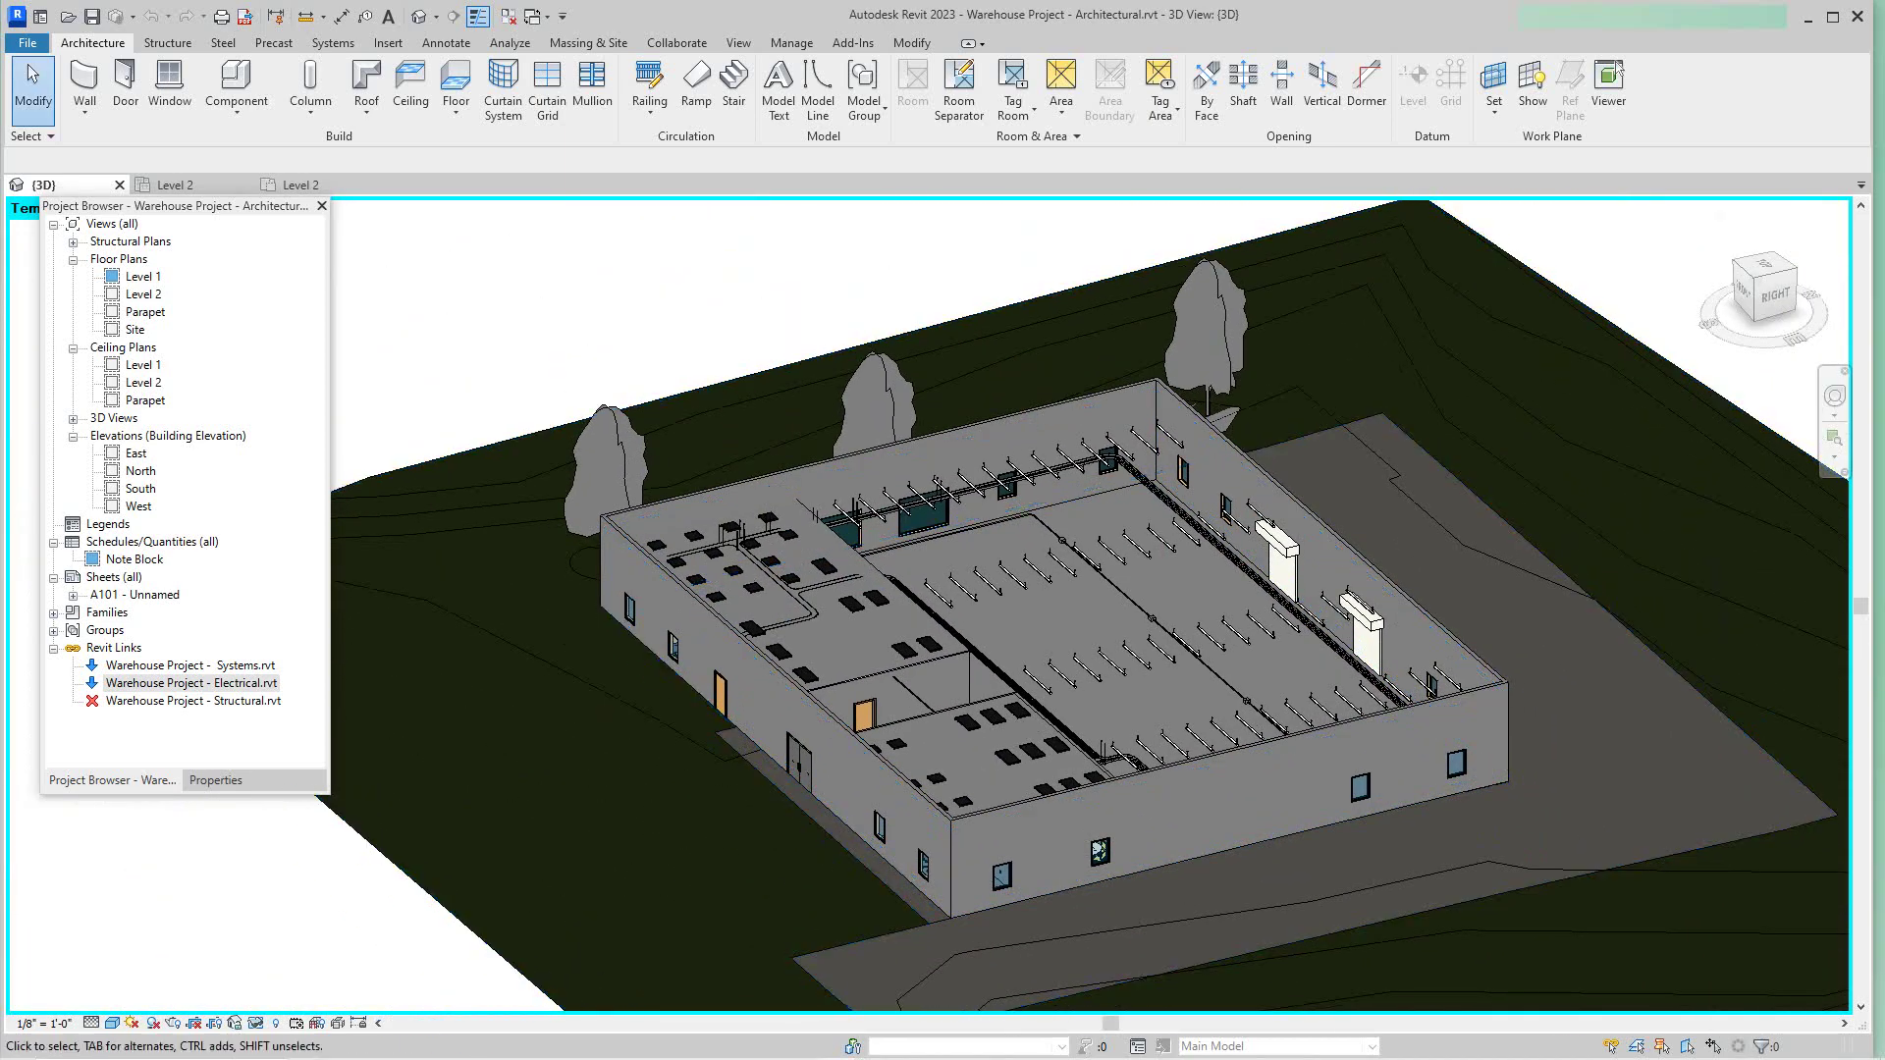
left_click(1764, 272)
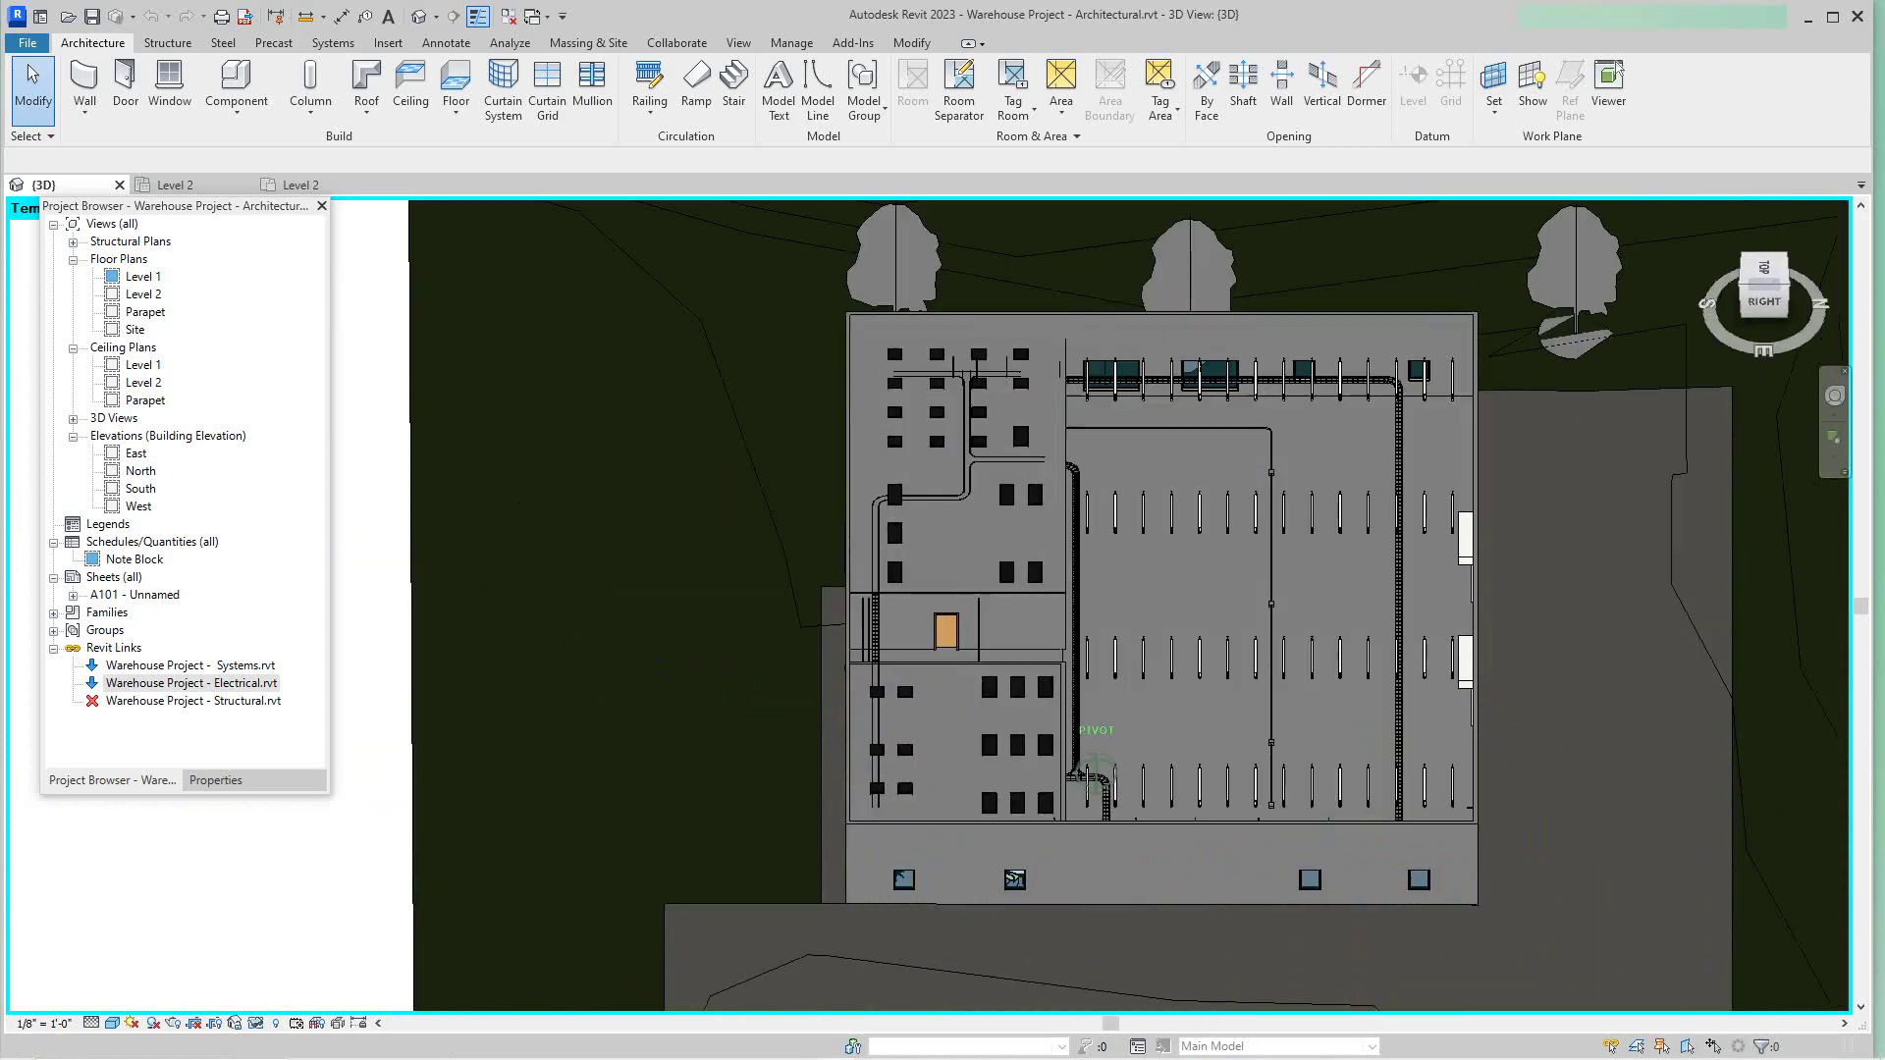
left_click(1788, 284)
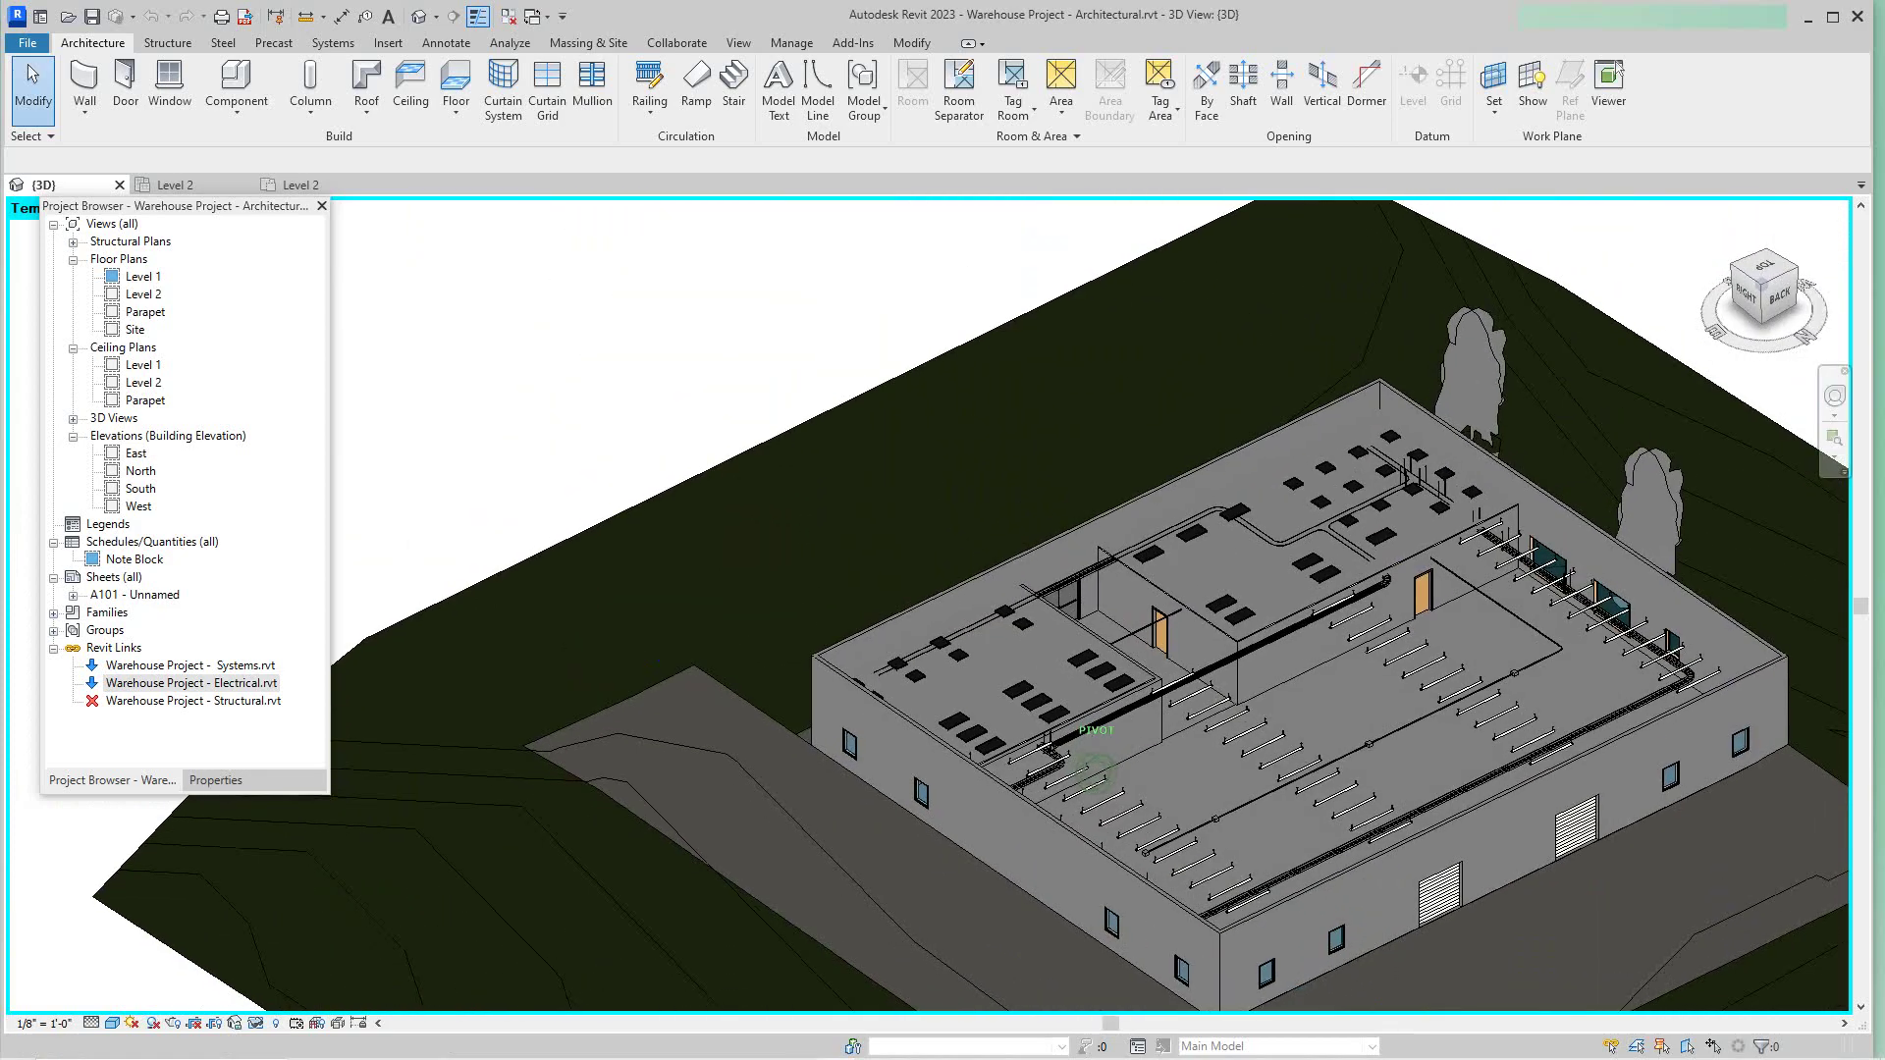
scroll(1222, 659, "up", 8)
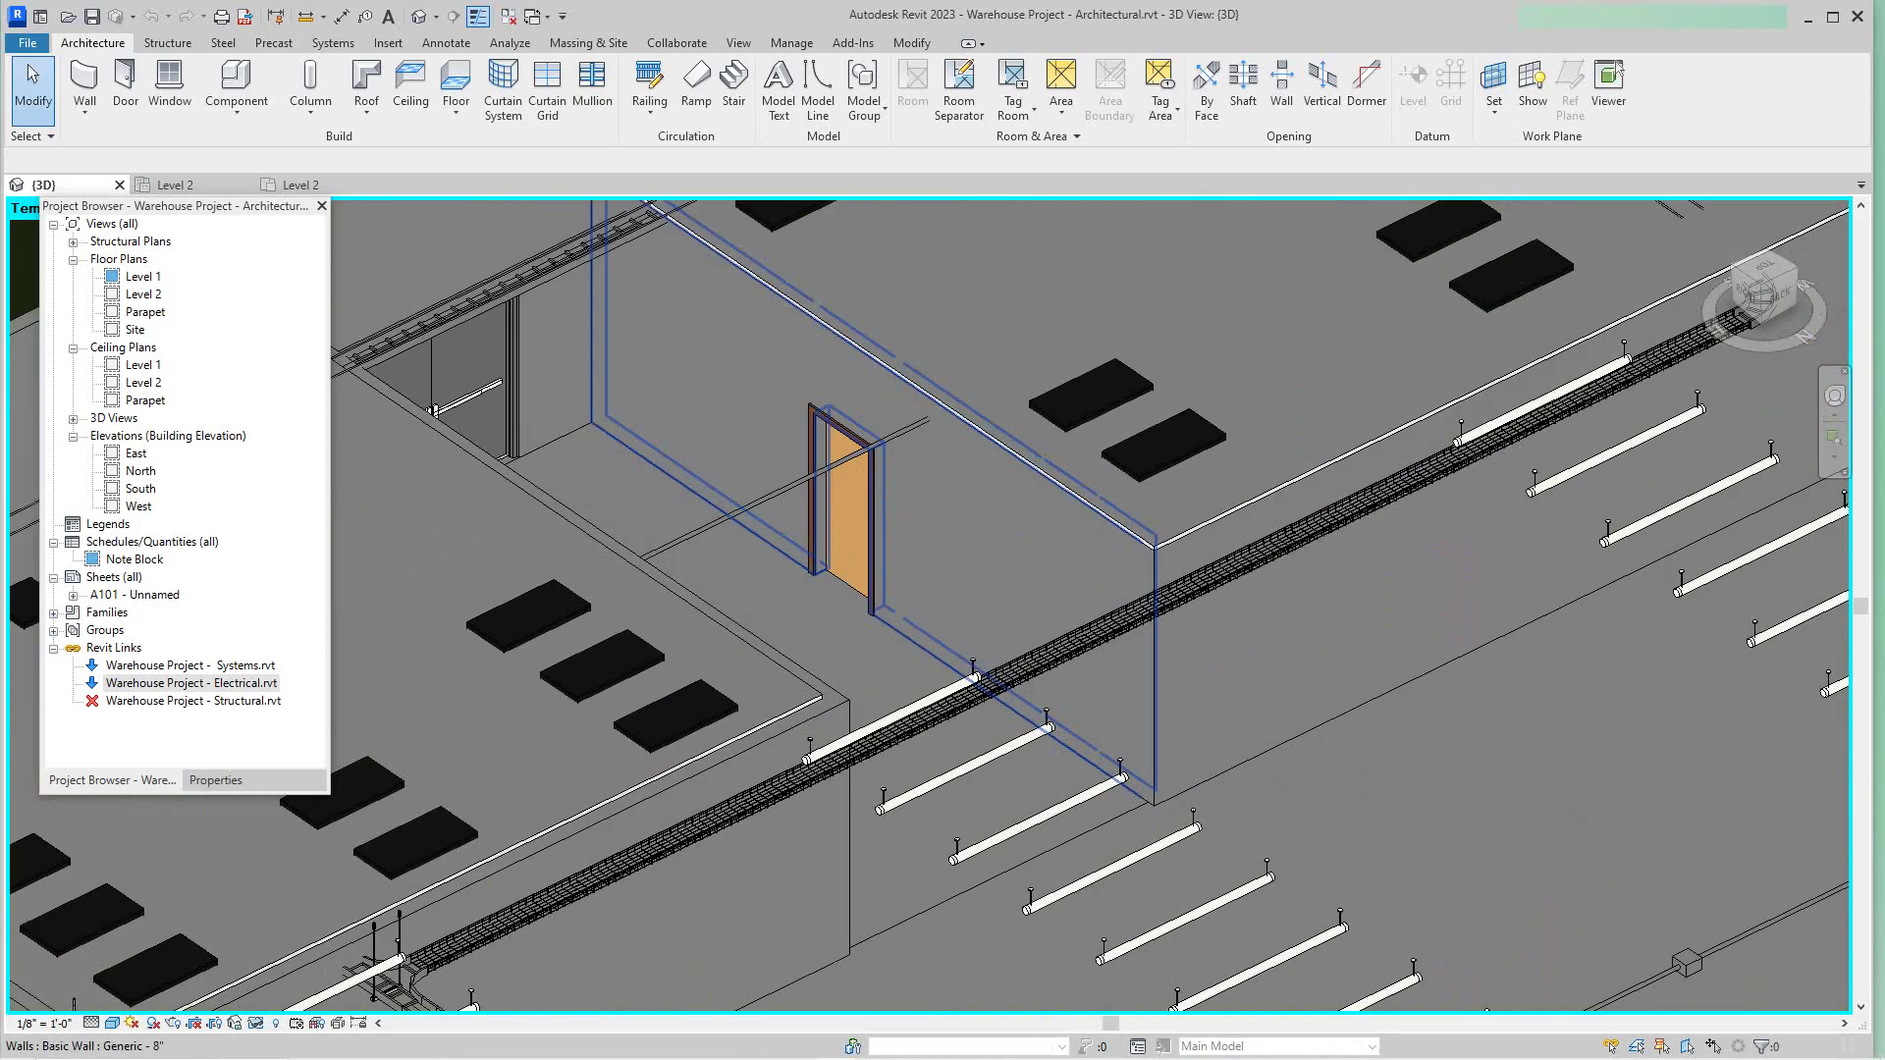
scroll(1105, 381, "down", 5)
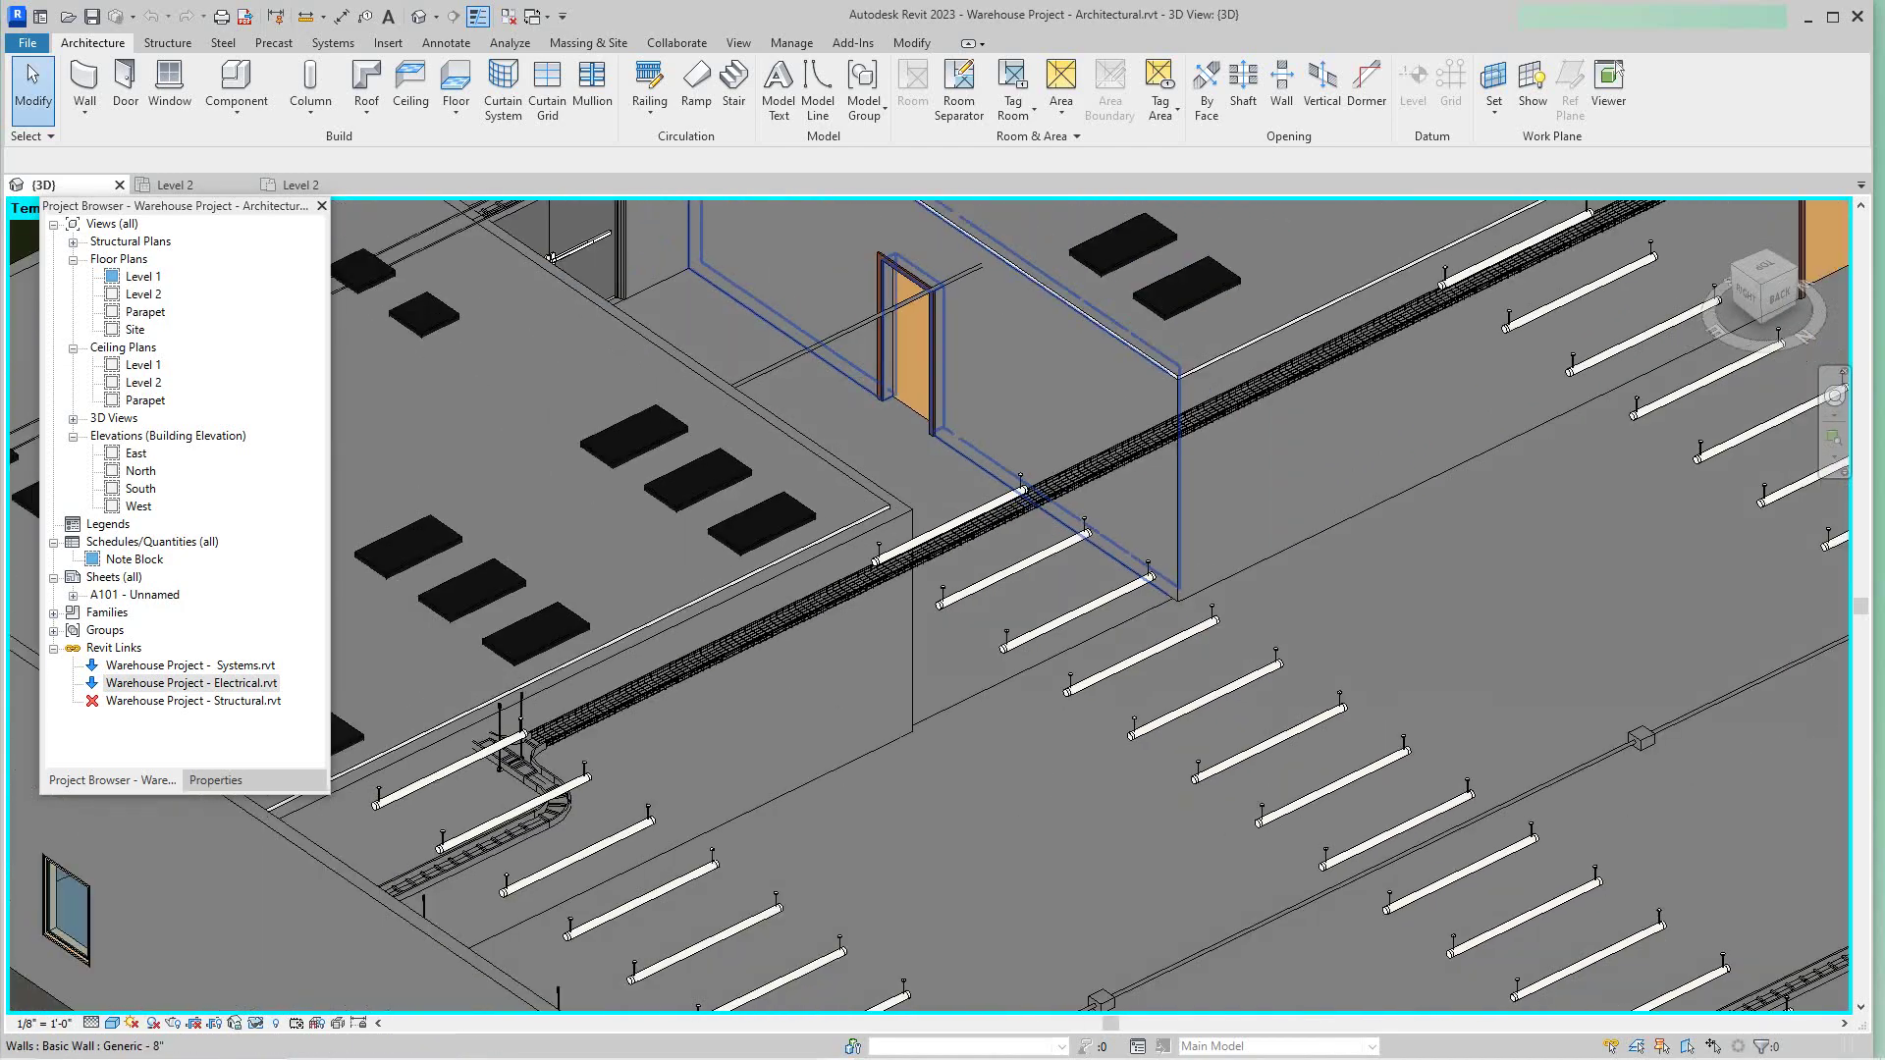
scroll(1080, 498, "down", 4)
middle_click_drag(1080, 499, 939, 638)
scroll(929, 628, "down", 2)
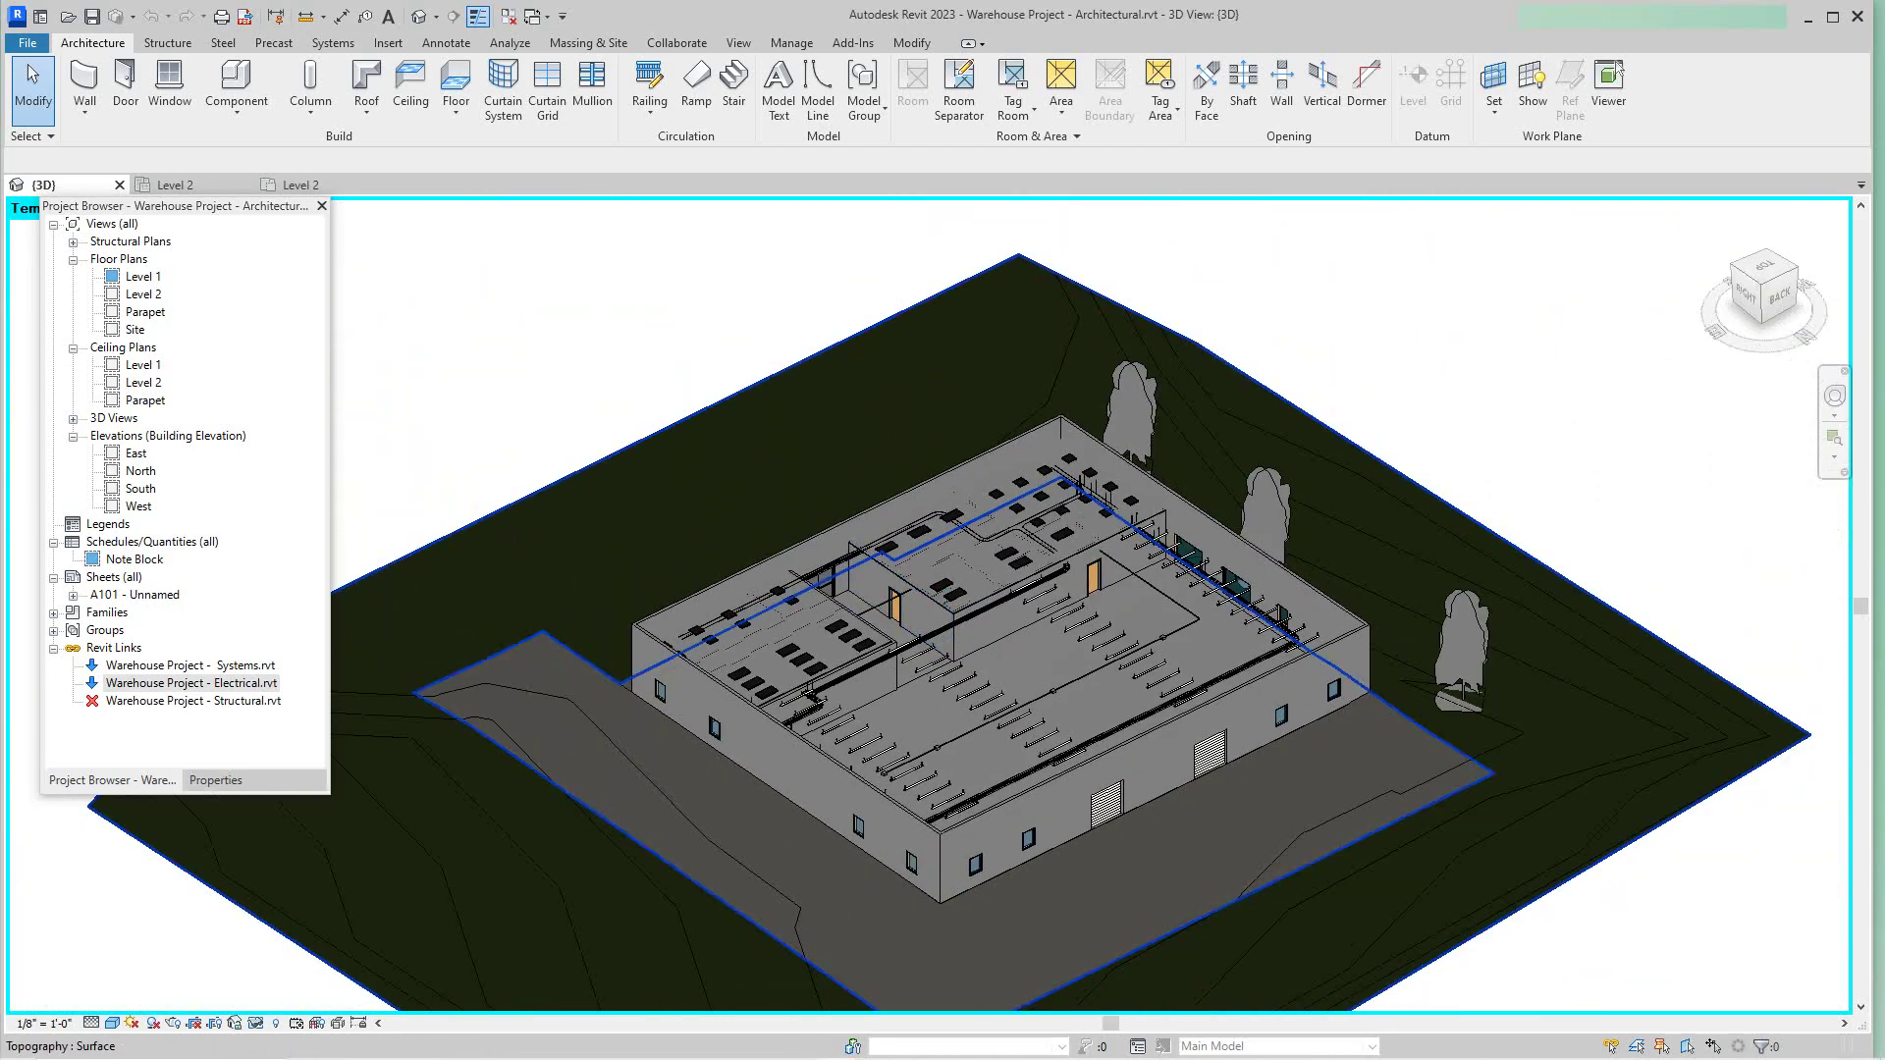
left_click(193, 700)
right_click(131, 700)
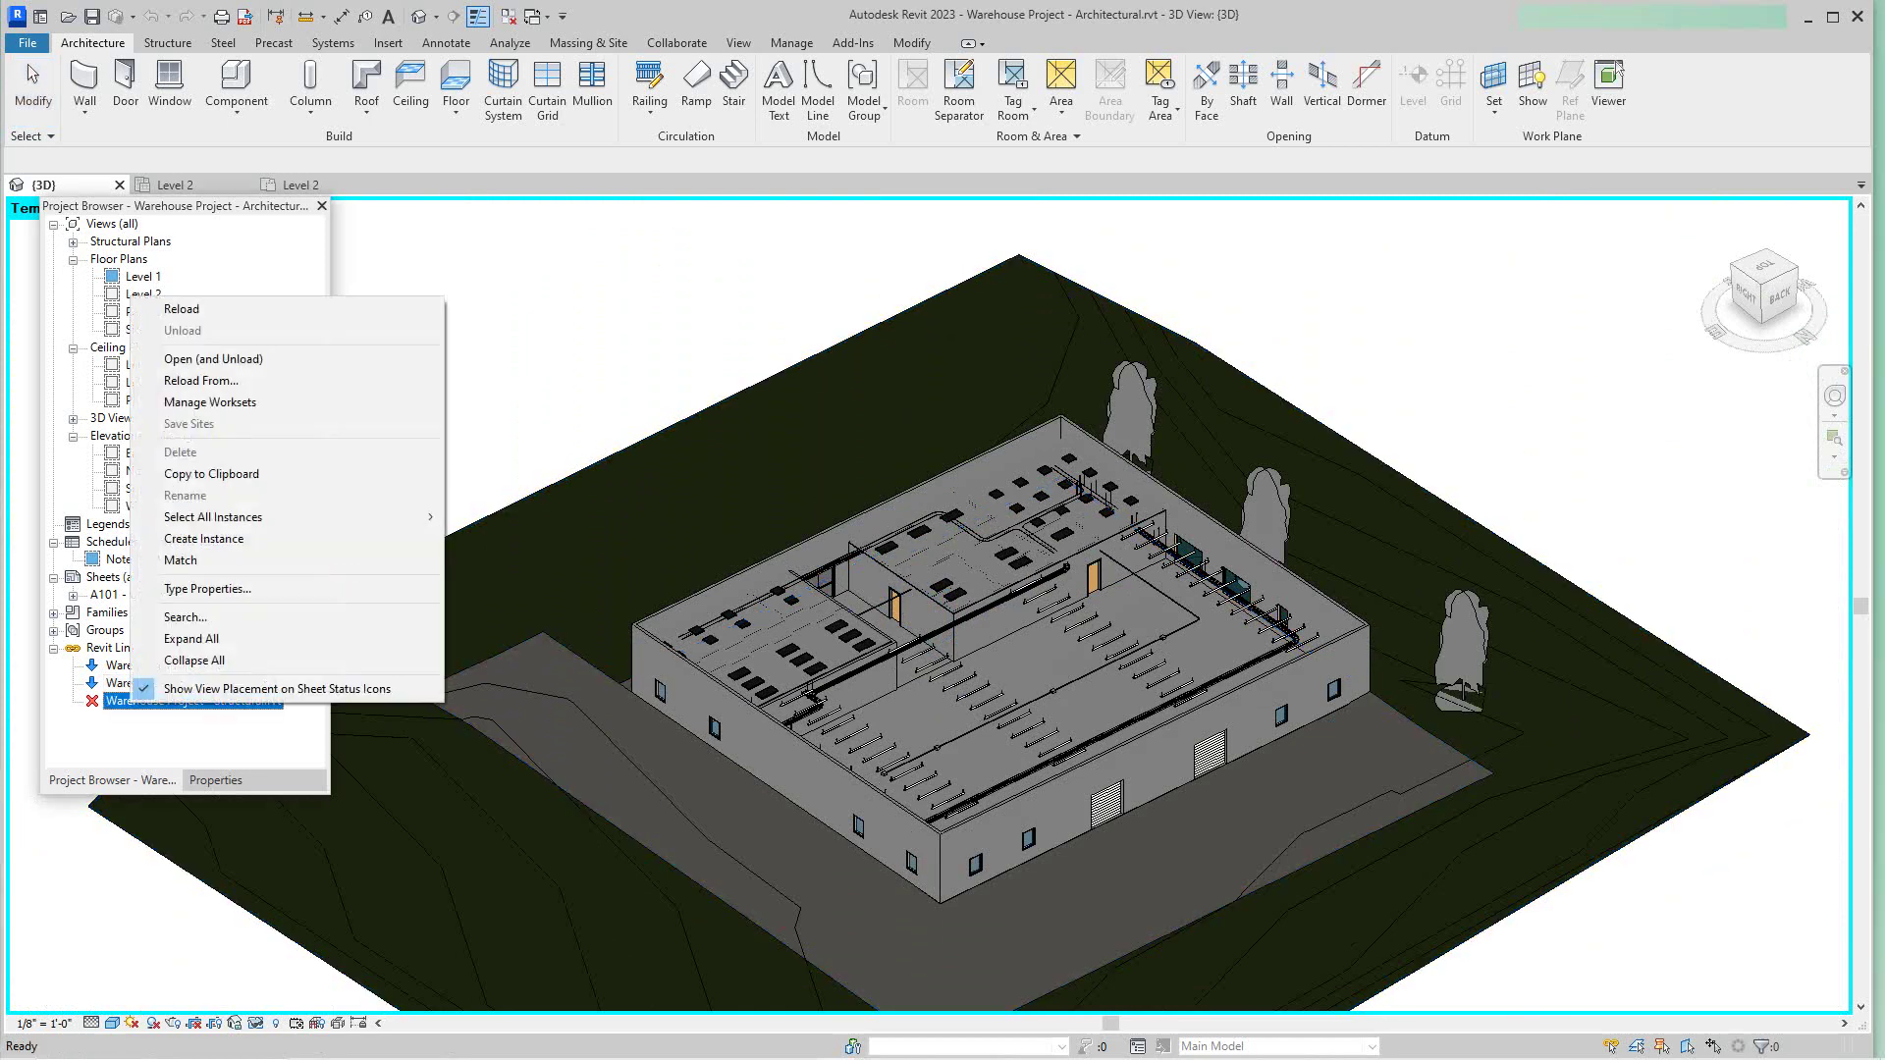
left_click(535, 403)
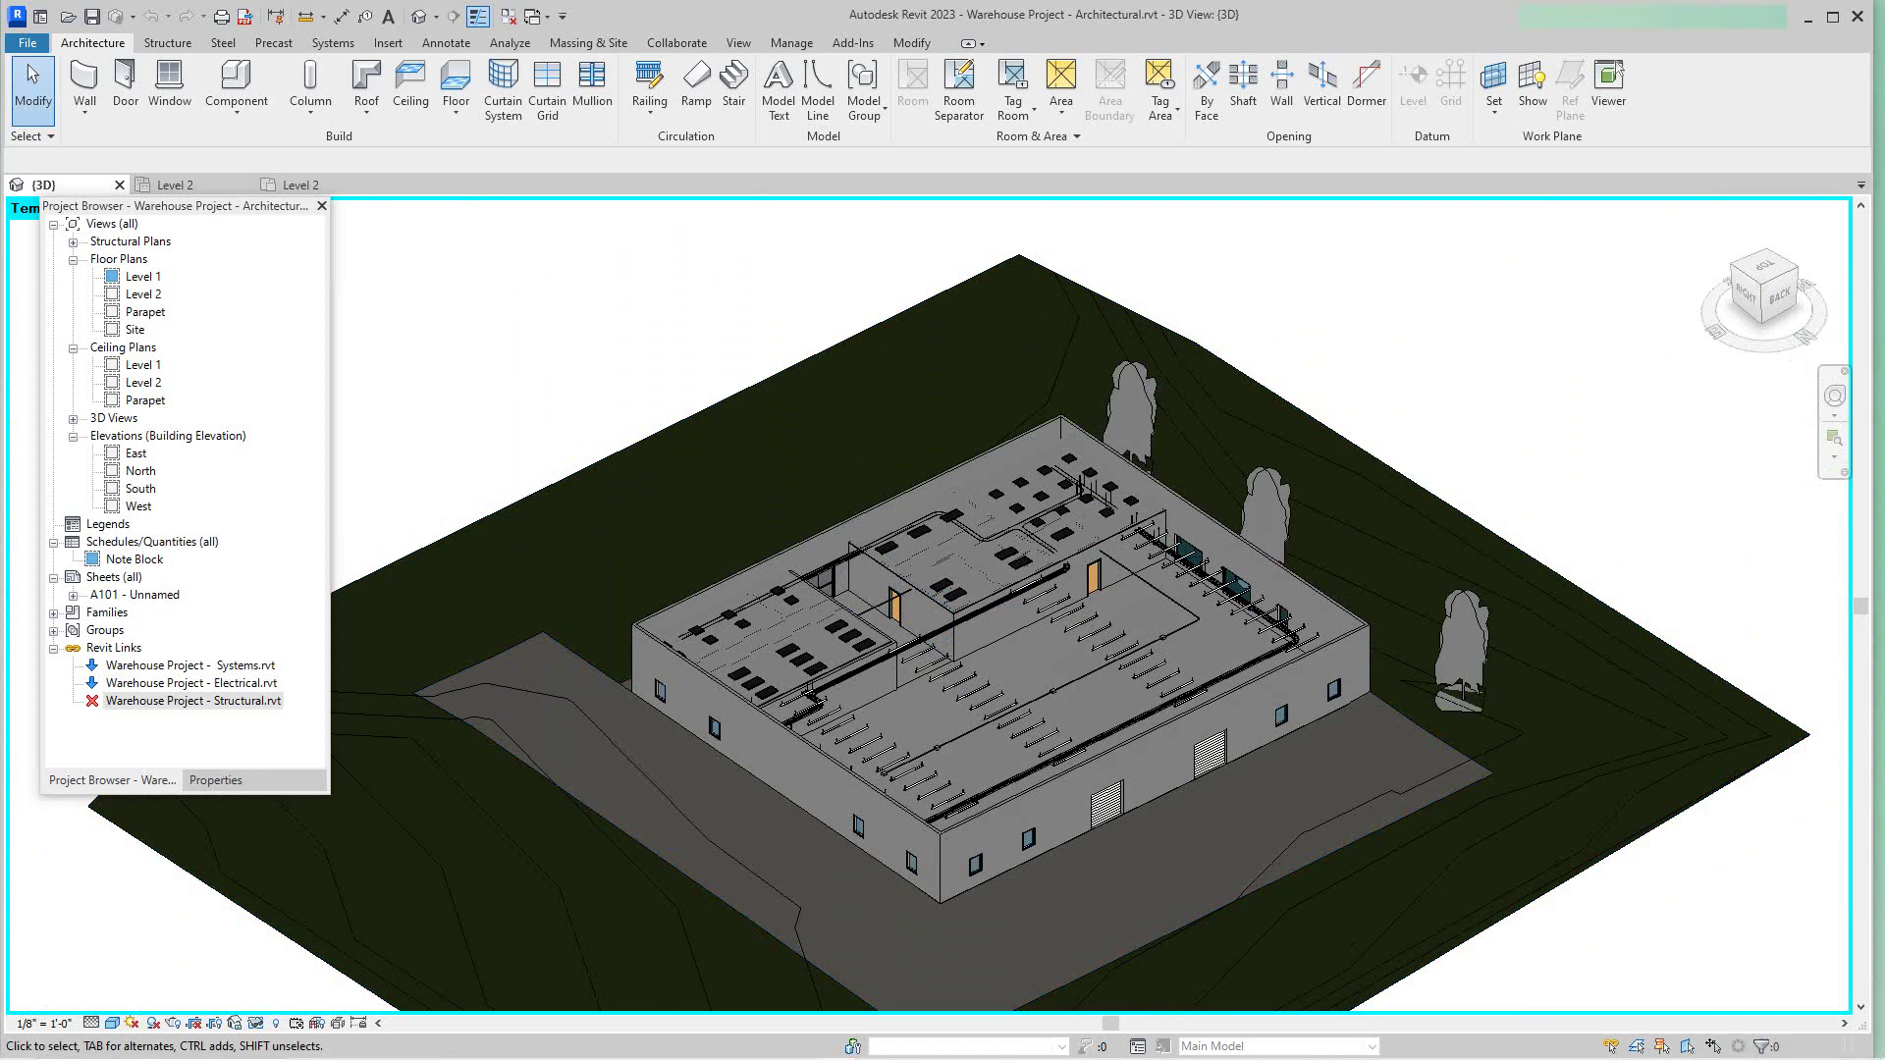
Step: Unload the Warehouse Project - Electrical.rvt link from the architectural model
left_click(191, 684)
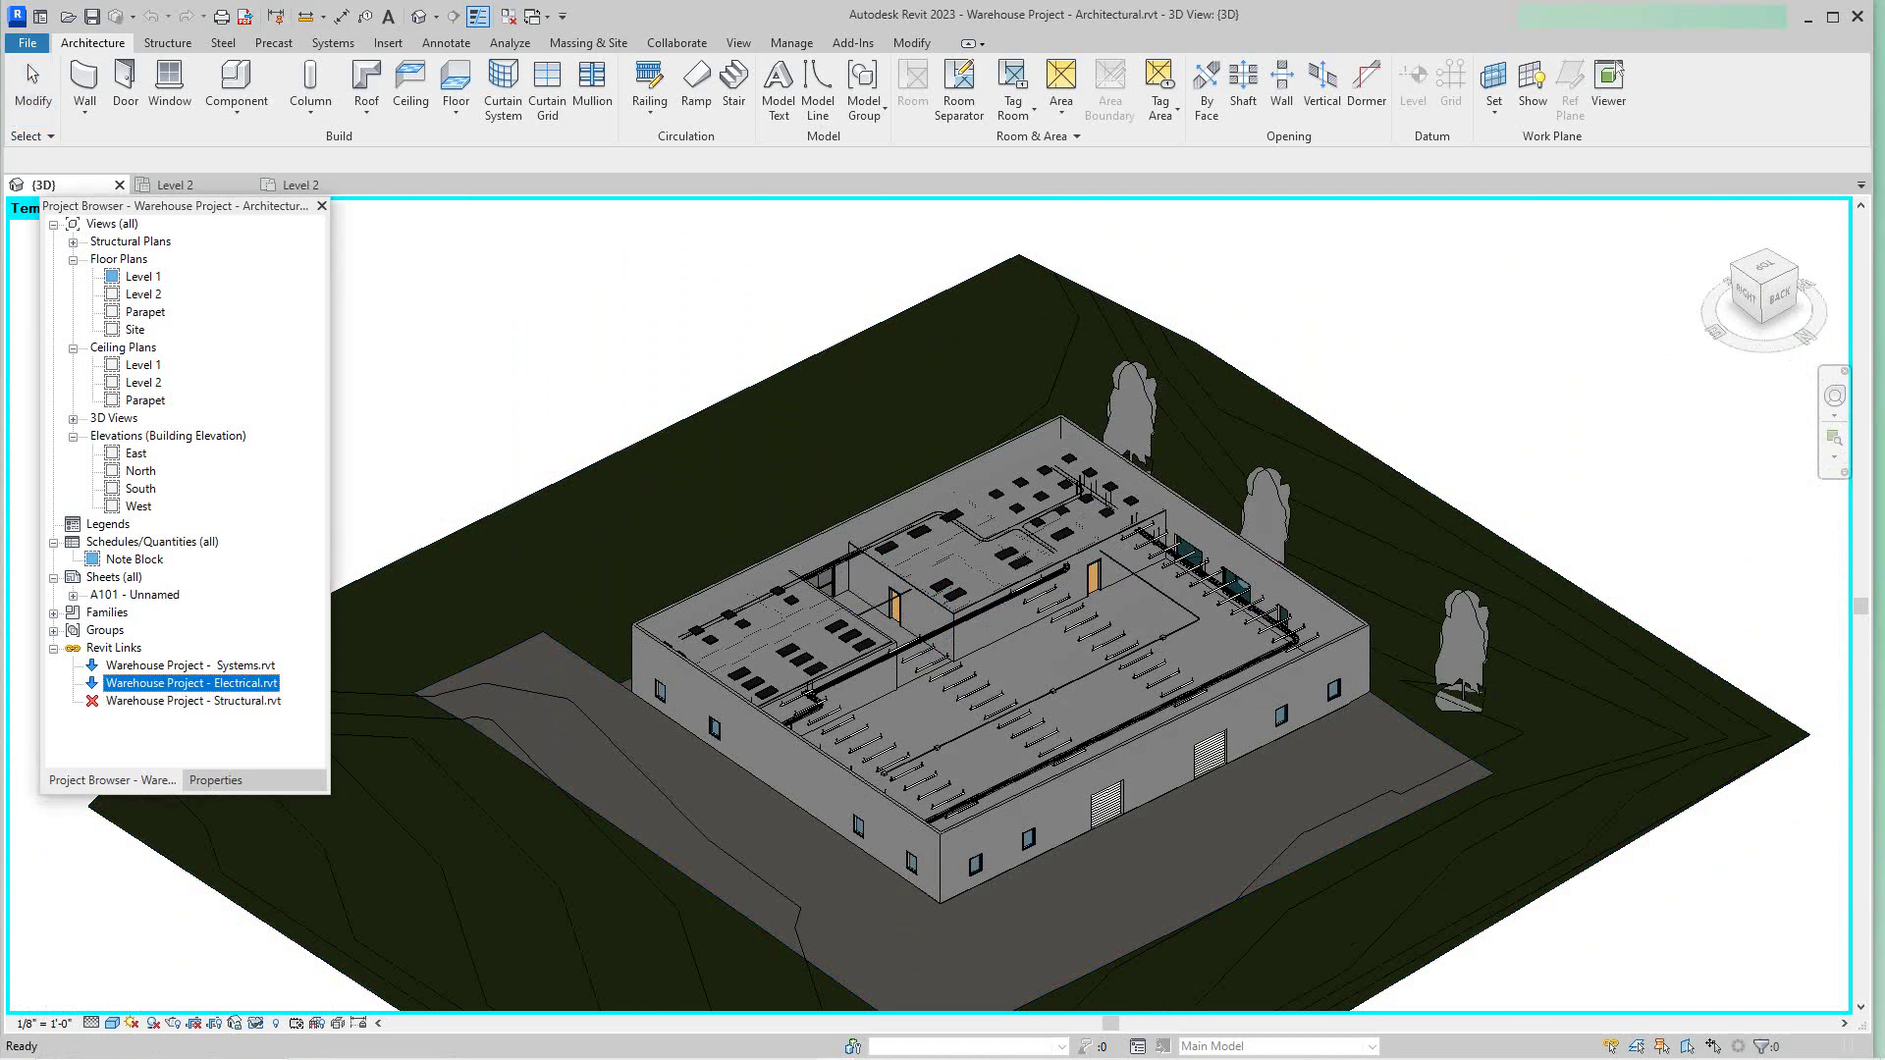
right_click(197, 683)
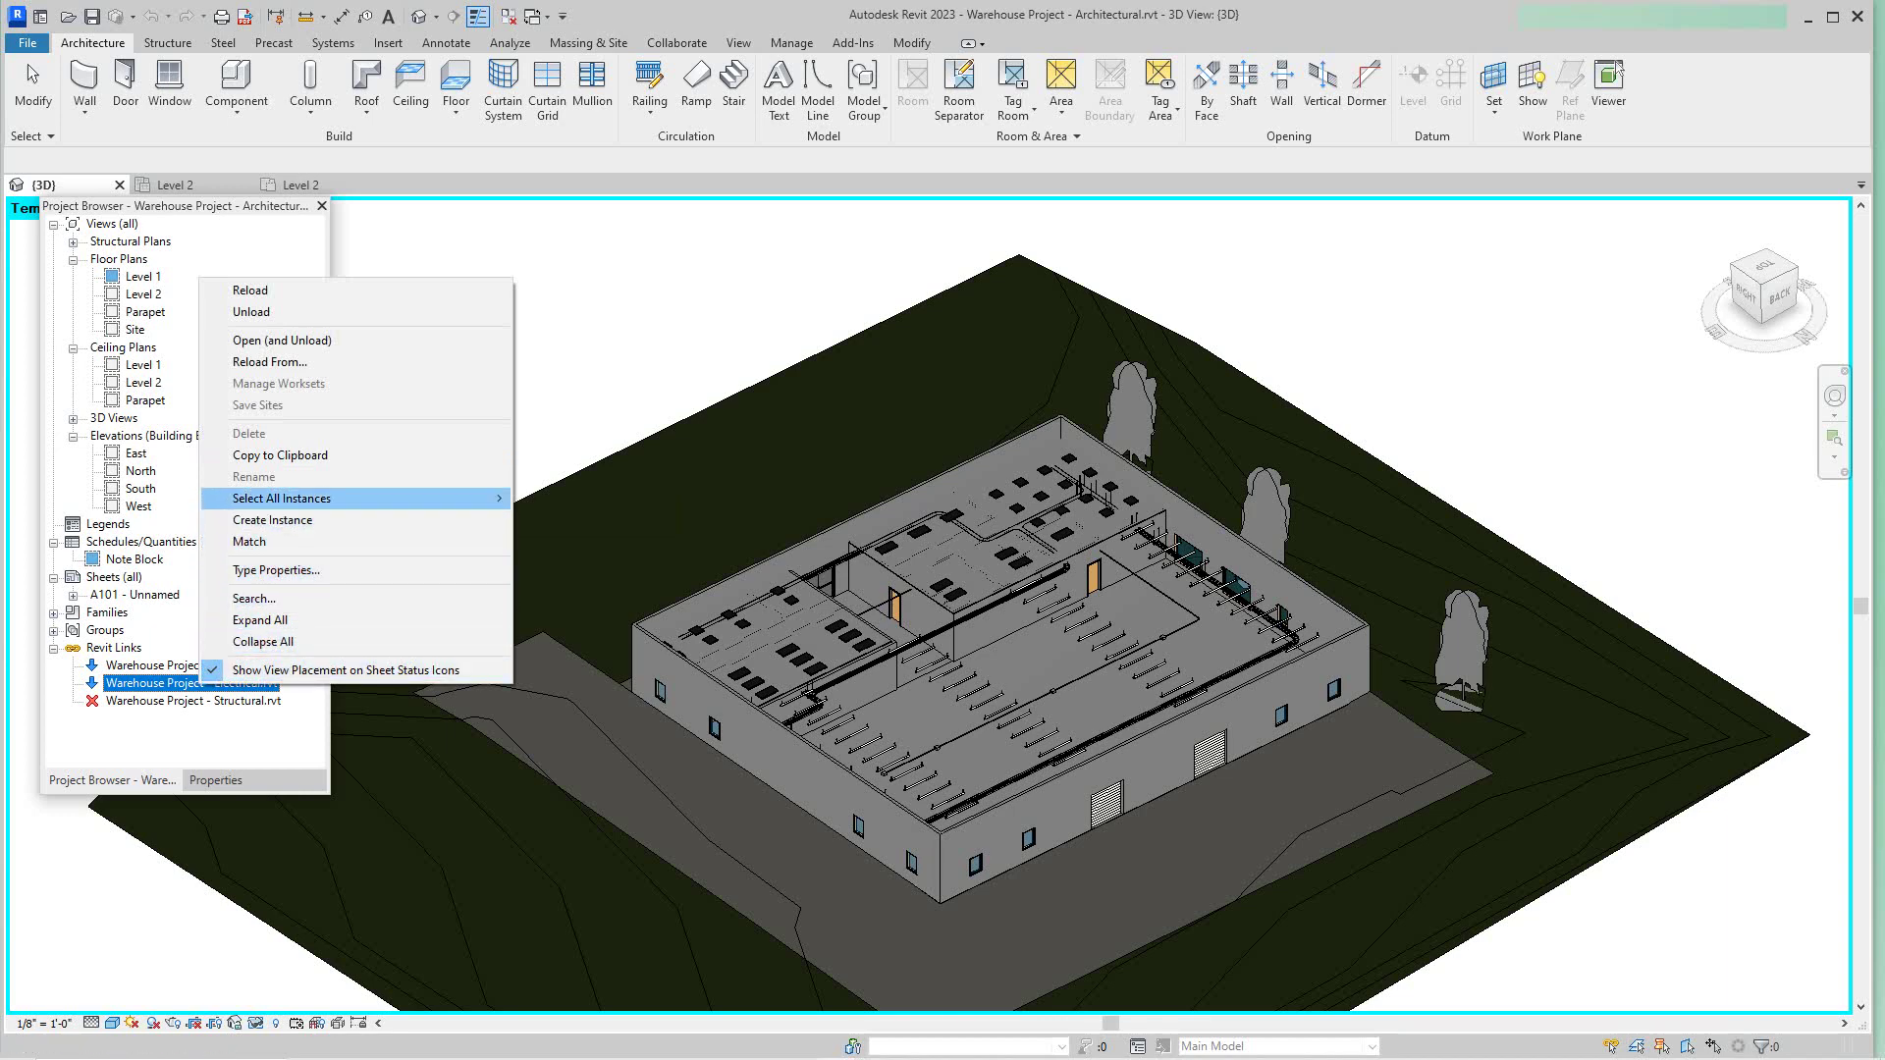
left_click(251, 312)
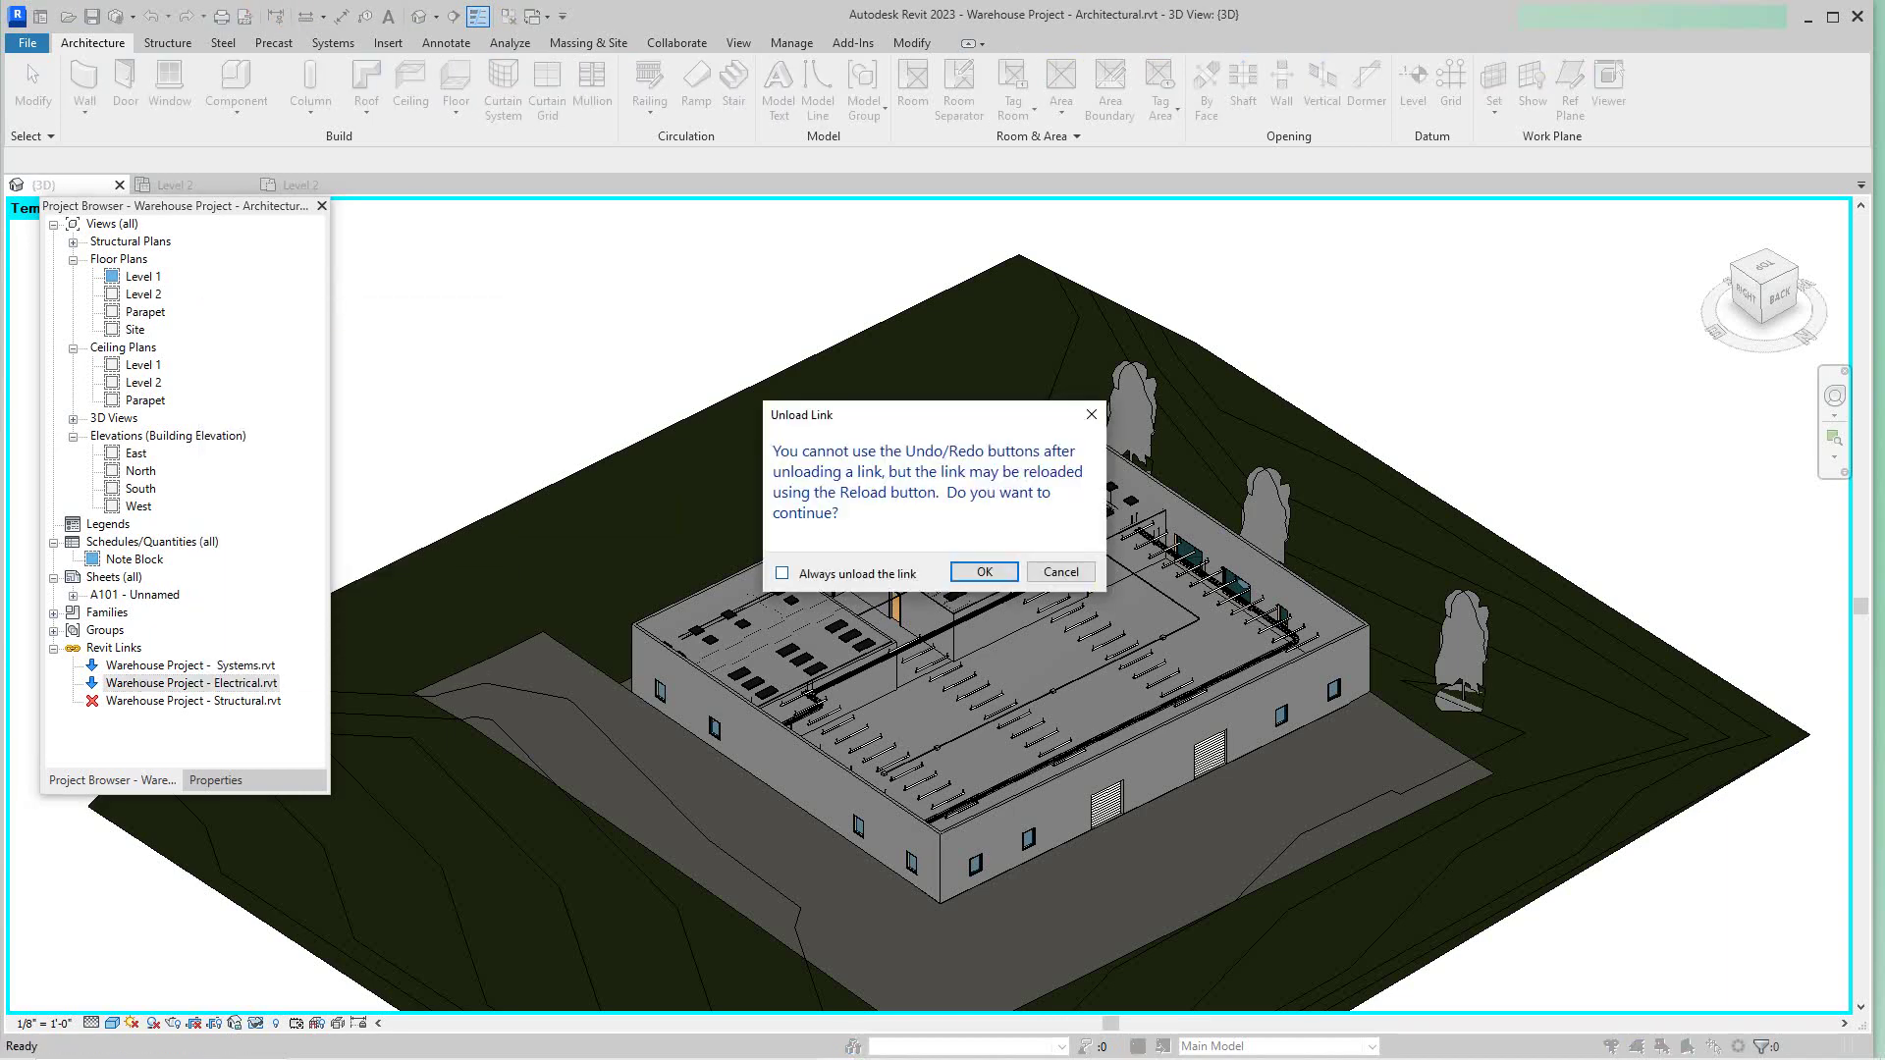
left_click(984, 571)
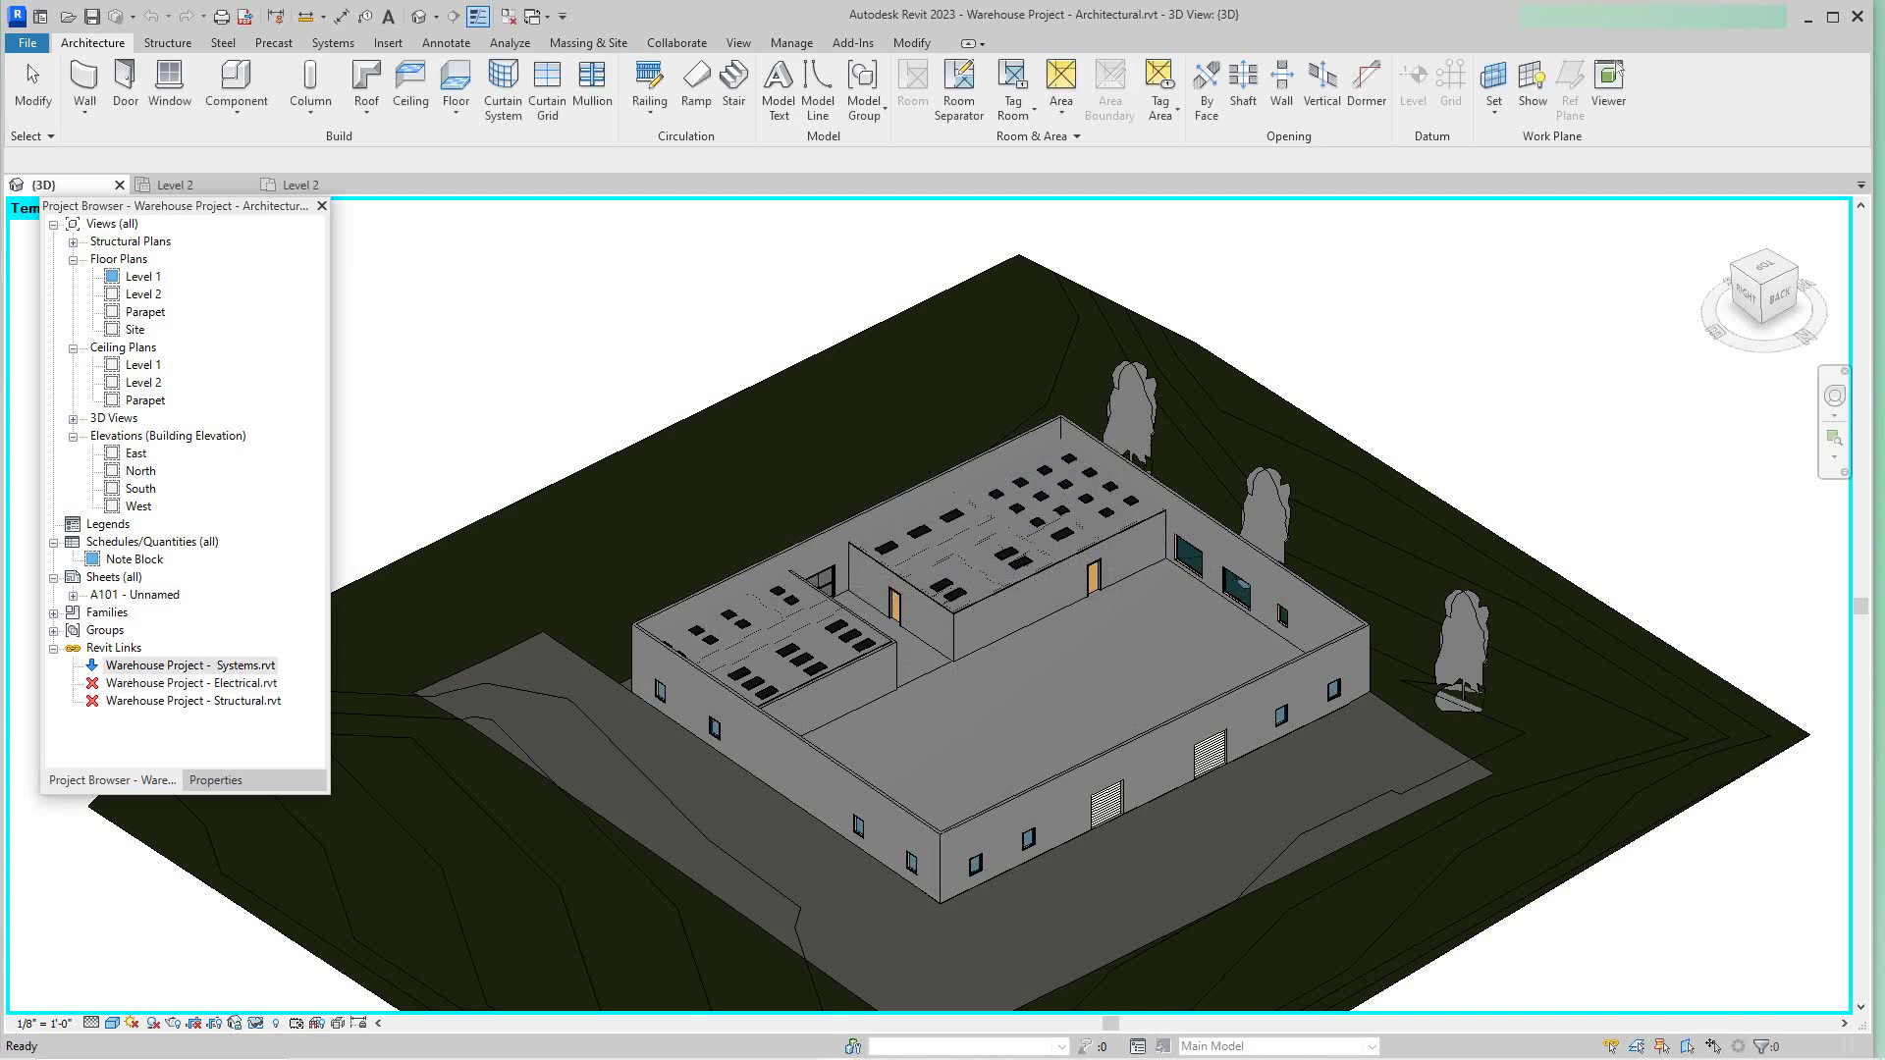
Step: Reload the Warehouse Project - Electrical.rvt link in the architectural model
scroll(852, 605, "up", 10)
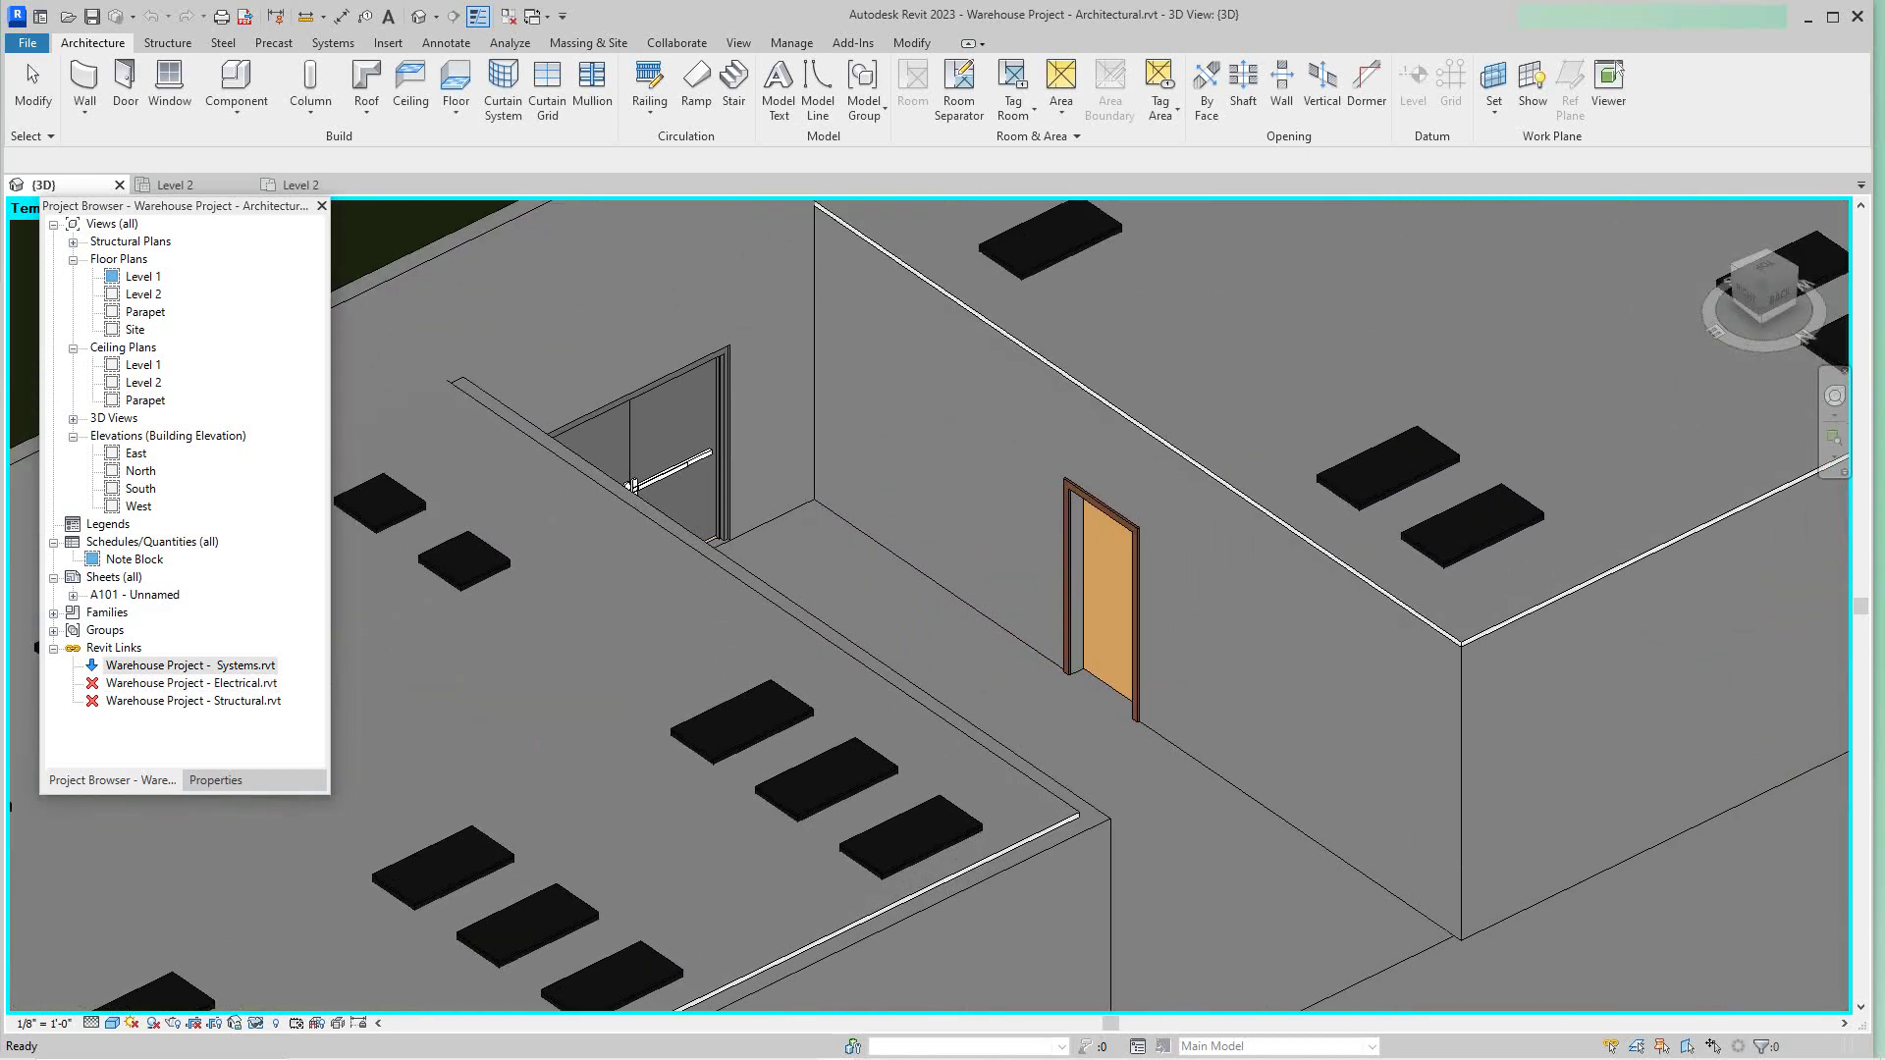
scroll(633, 486, "down", 6)
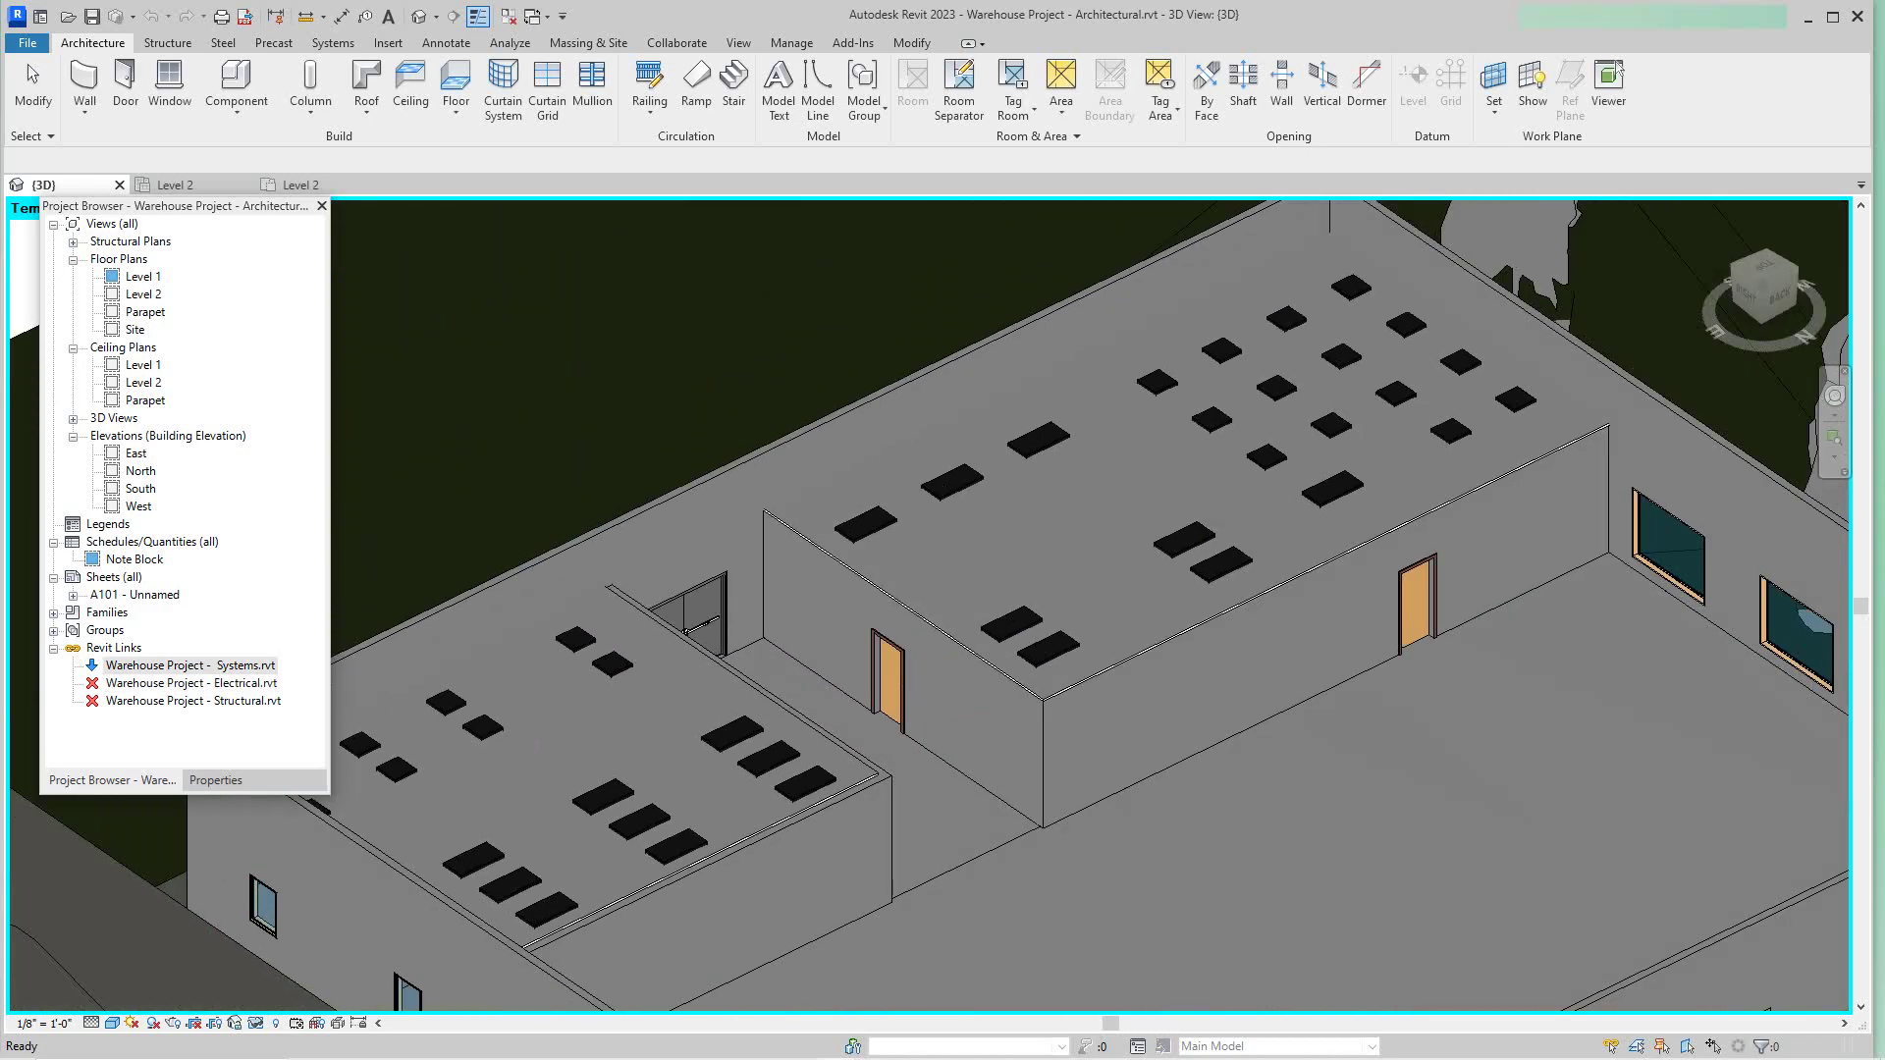
scroll(751, 747, "down", 3)
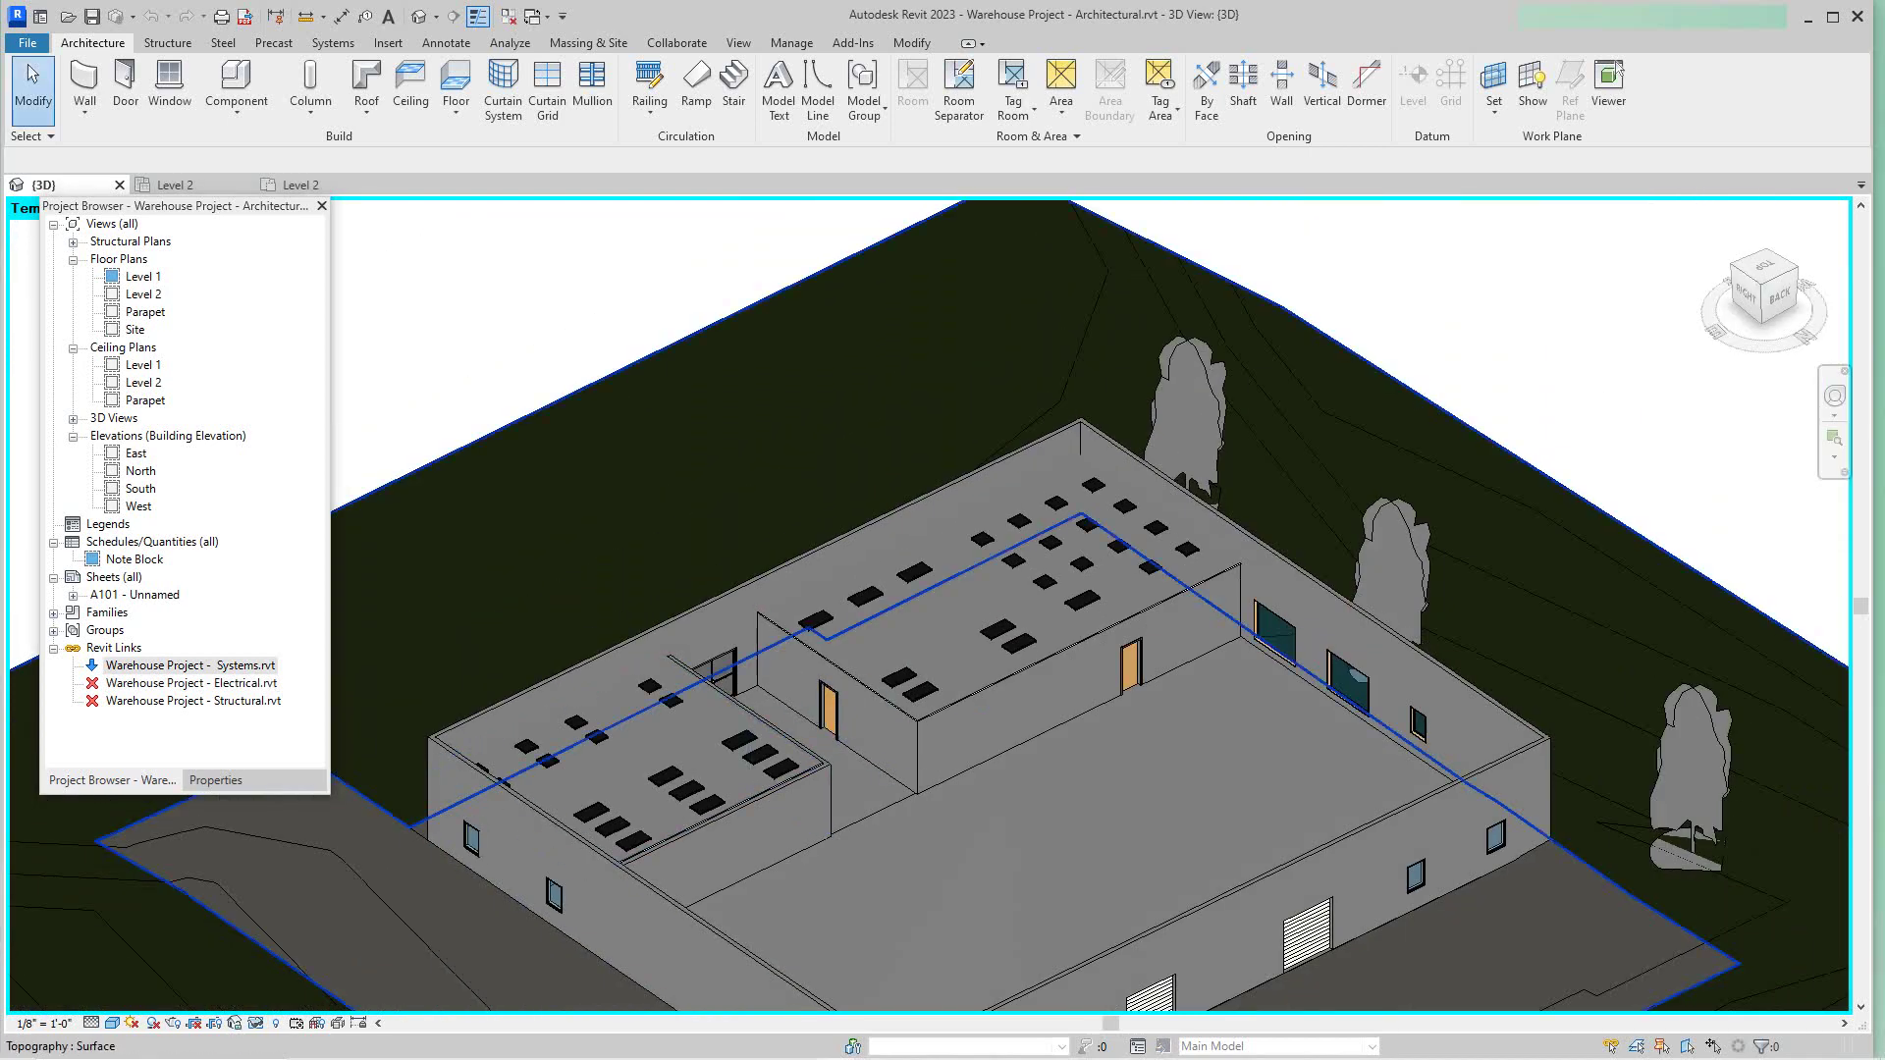
right_click(190, 683)
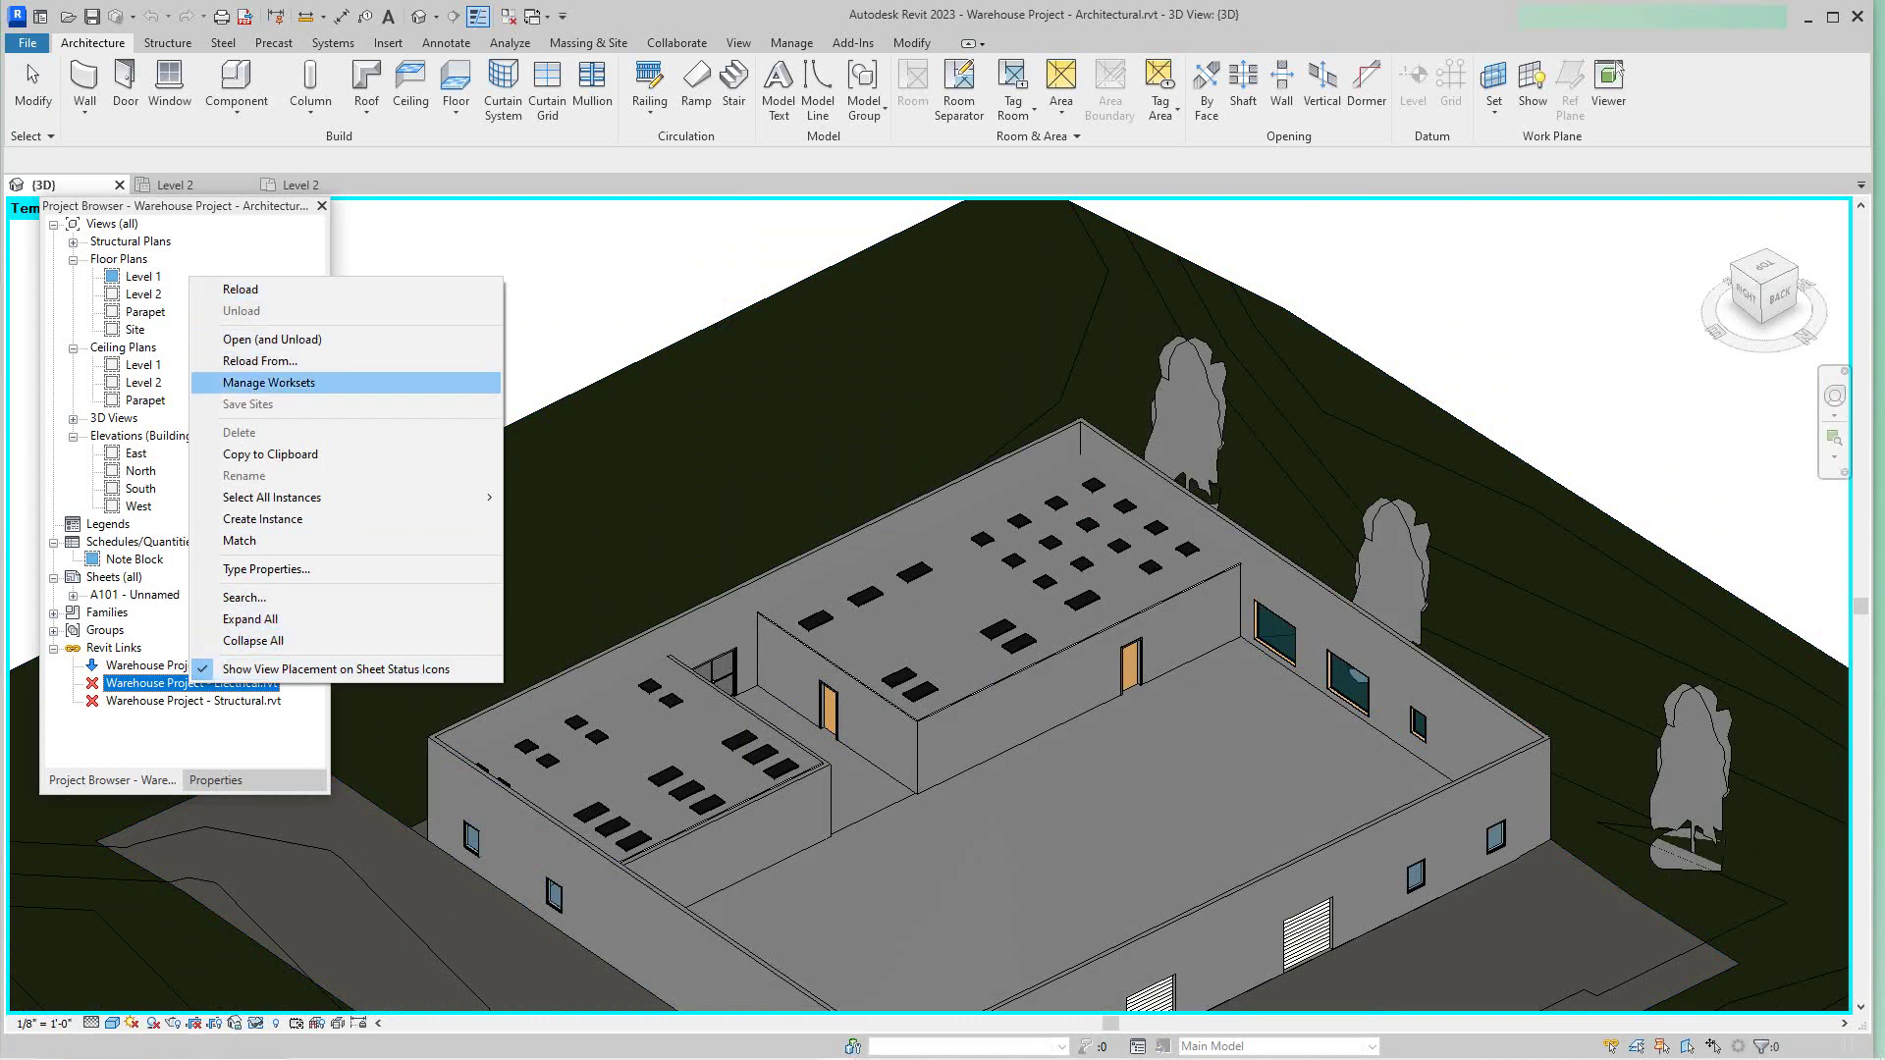
left_click(241, 289)
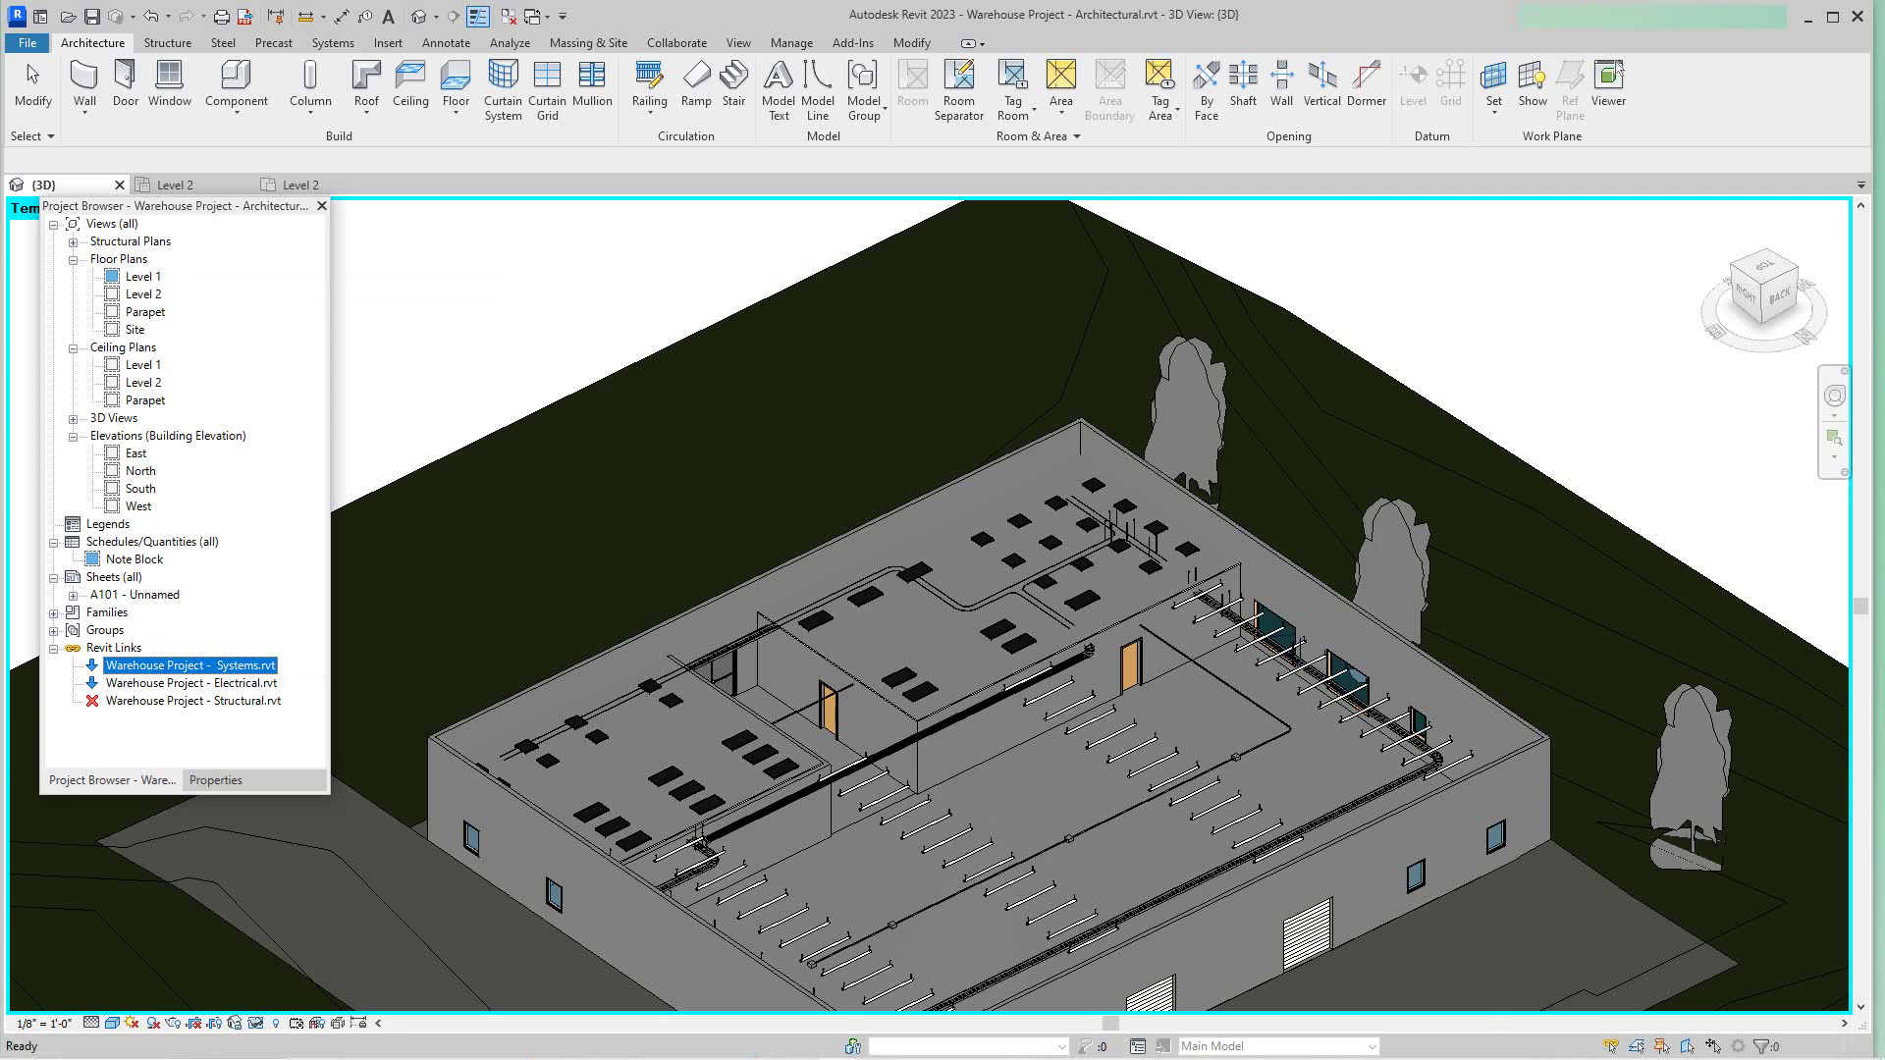
Step: Reload the Warehouse Project - Structural.rvt link in the architectural model and dismiss the upgrade notice
left_click(193, 701)
right_click(155, 700)
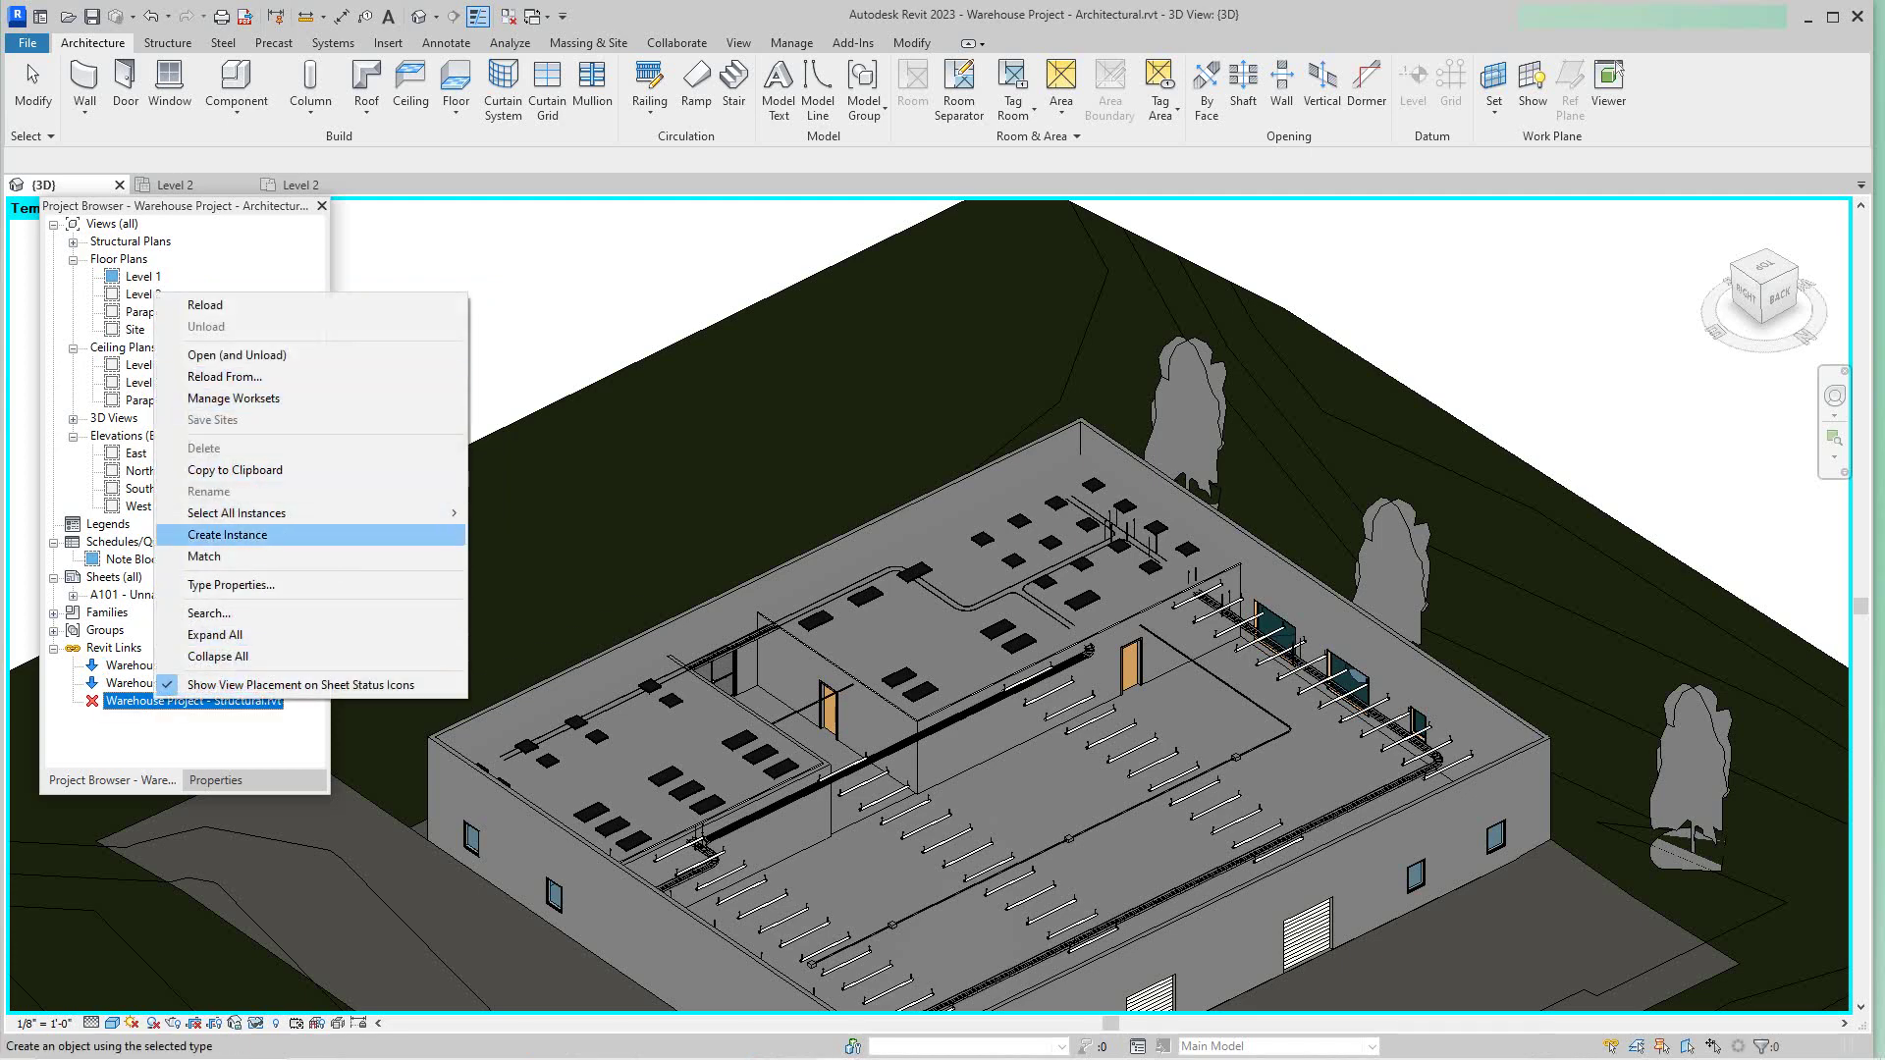
left_click(205, 305)
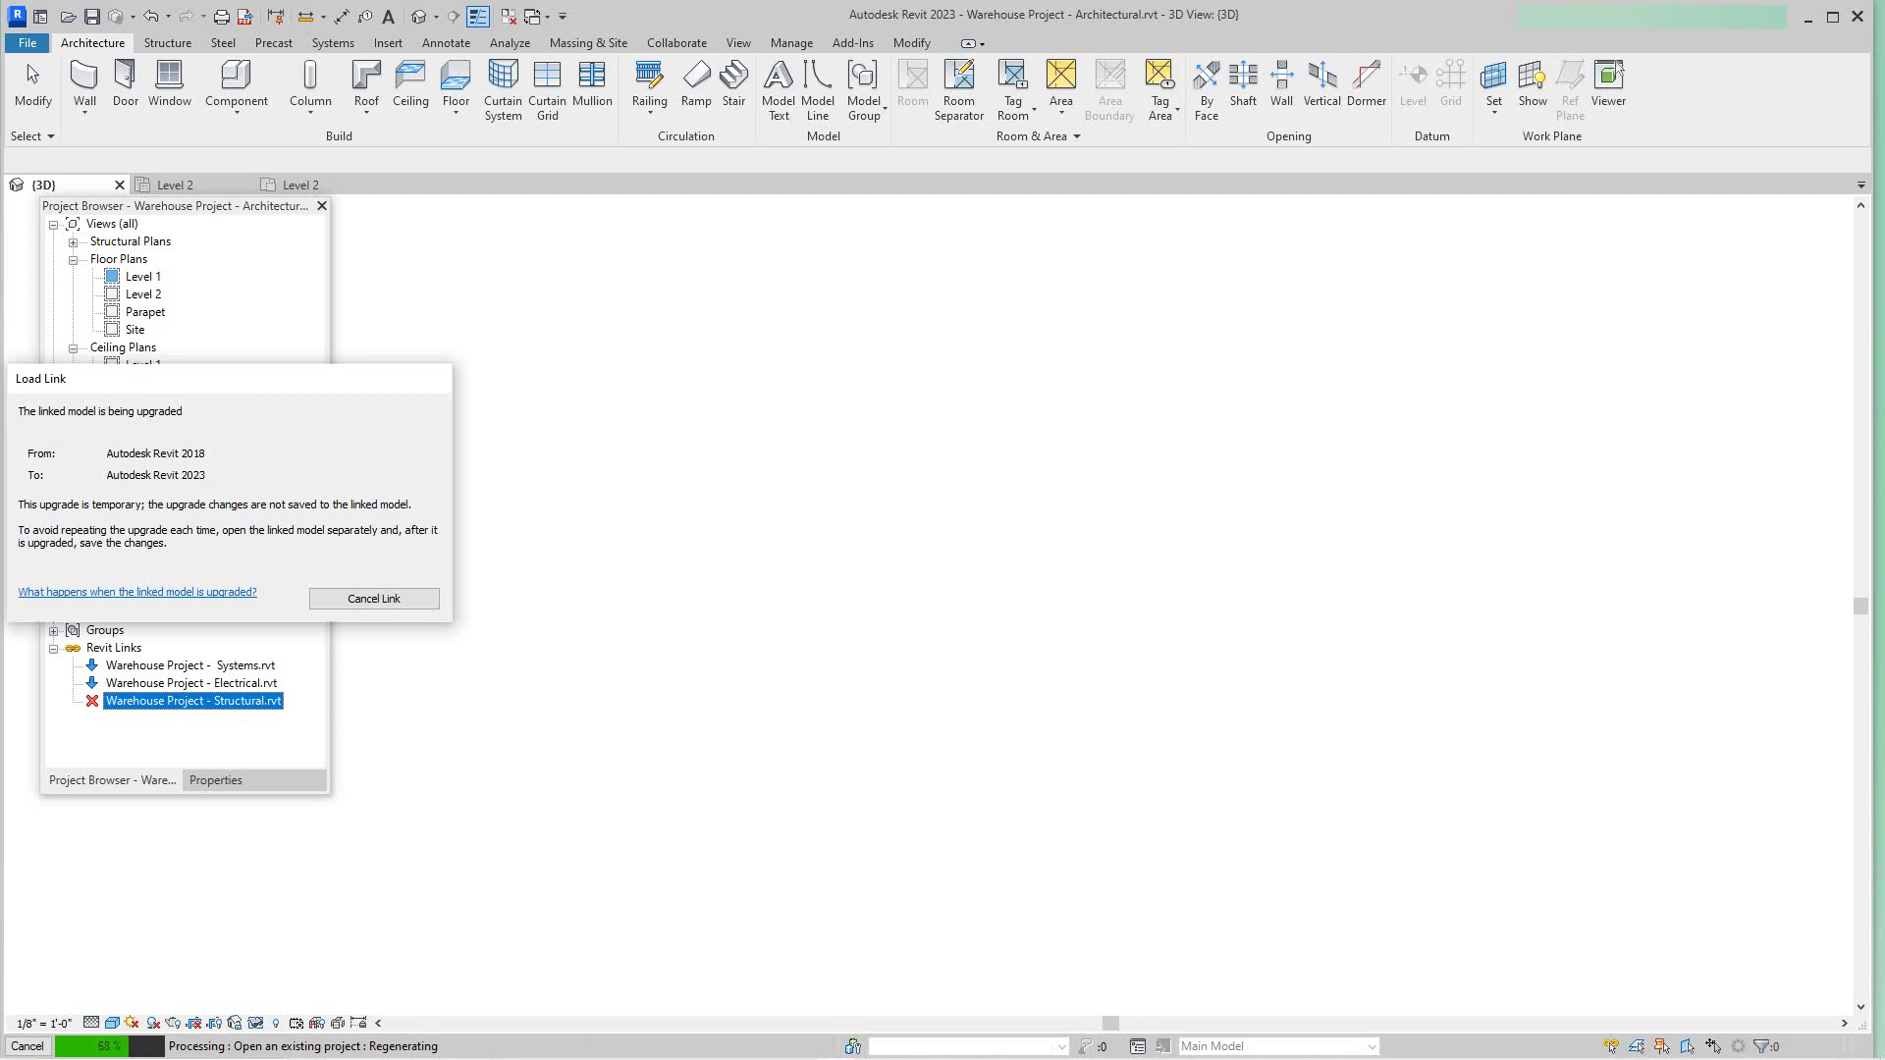
left_click_drag(313, 384, 904, 502)
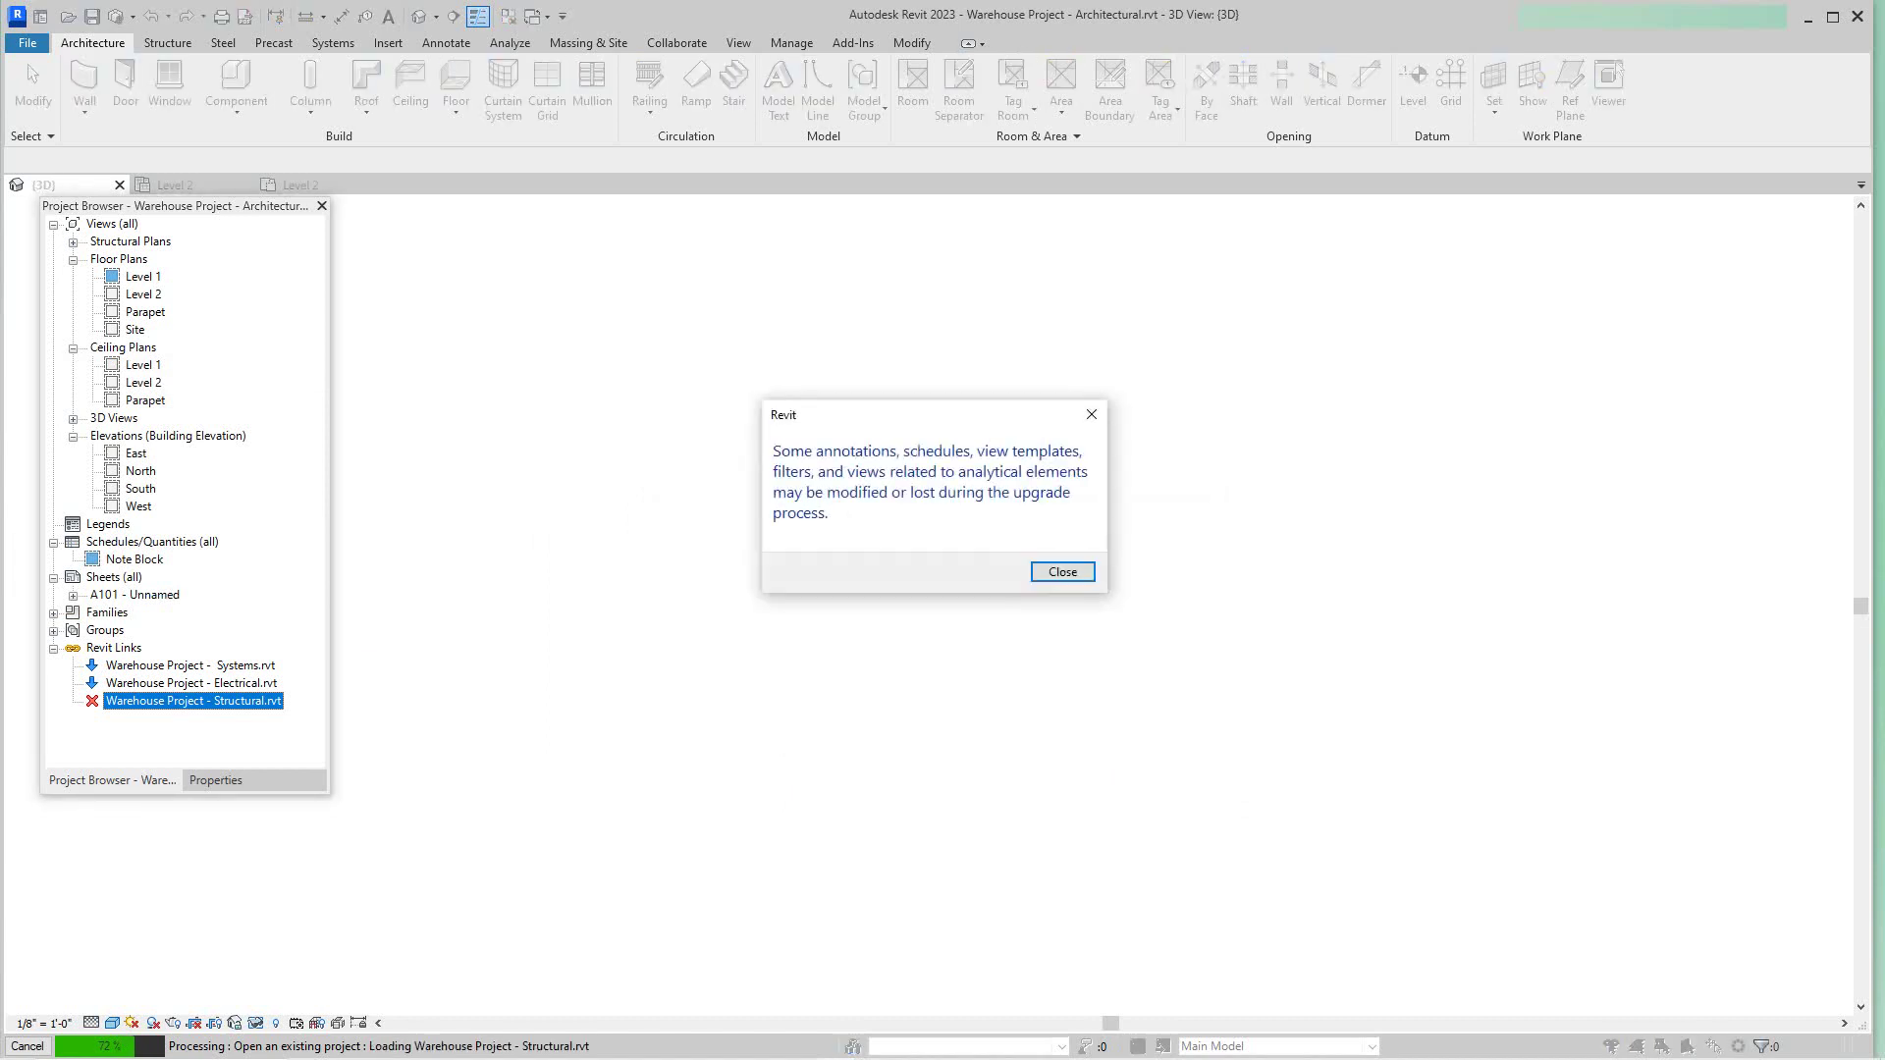
left_click(1062, 572)
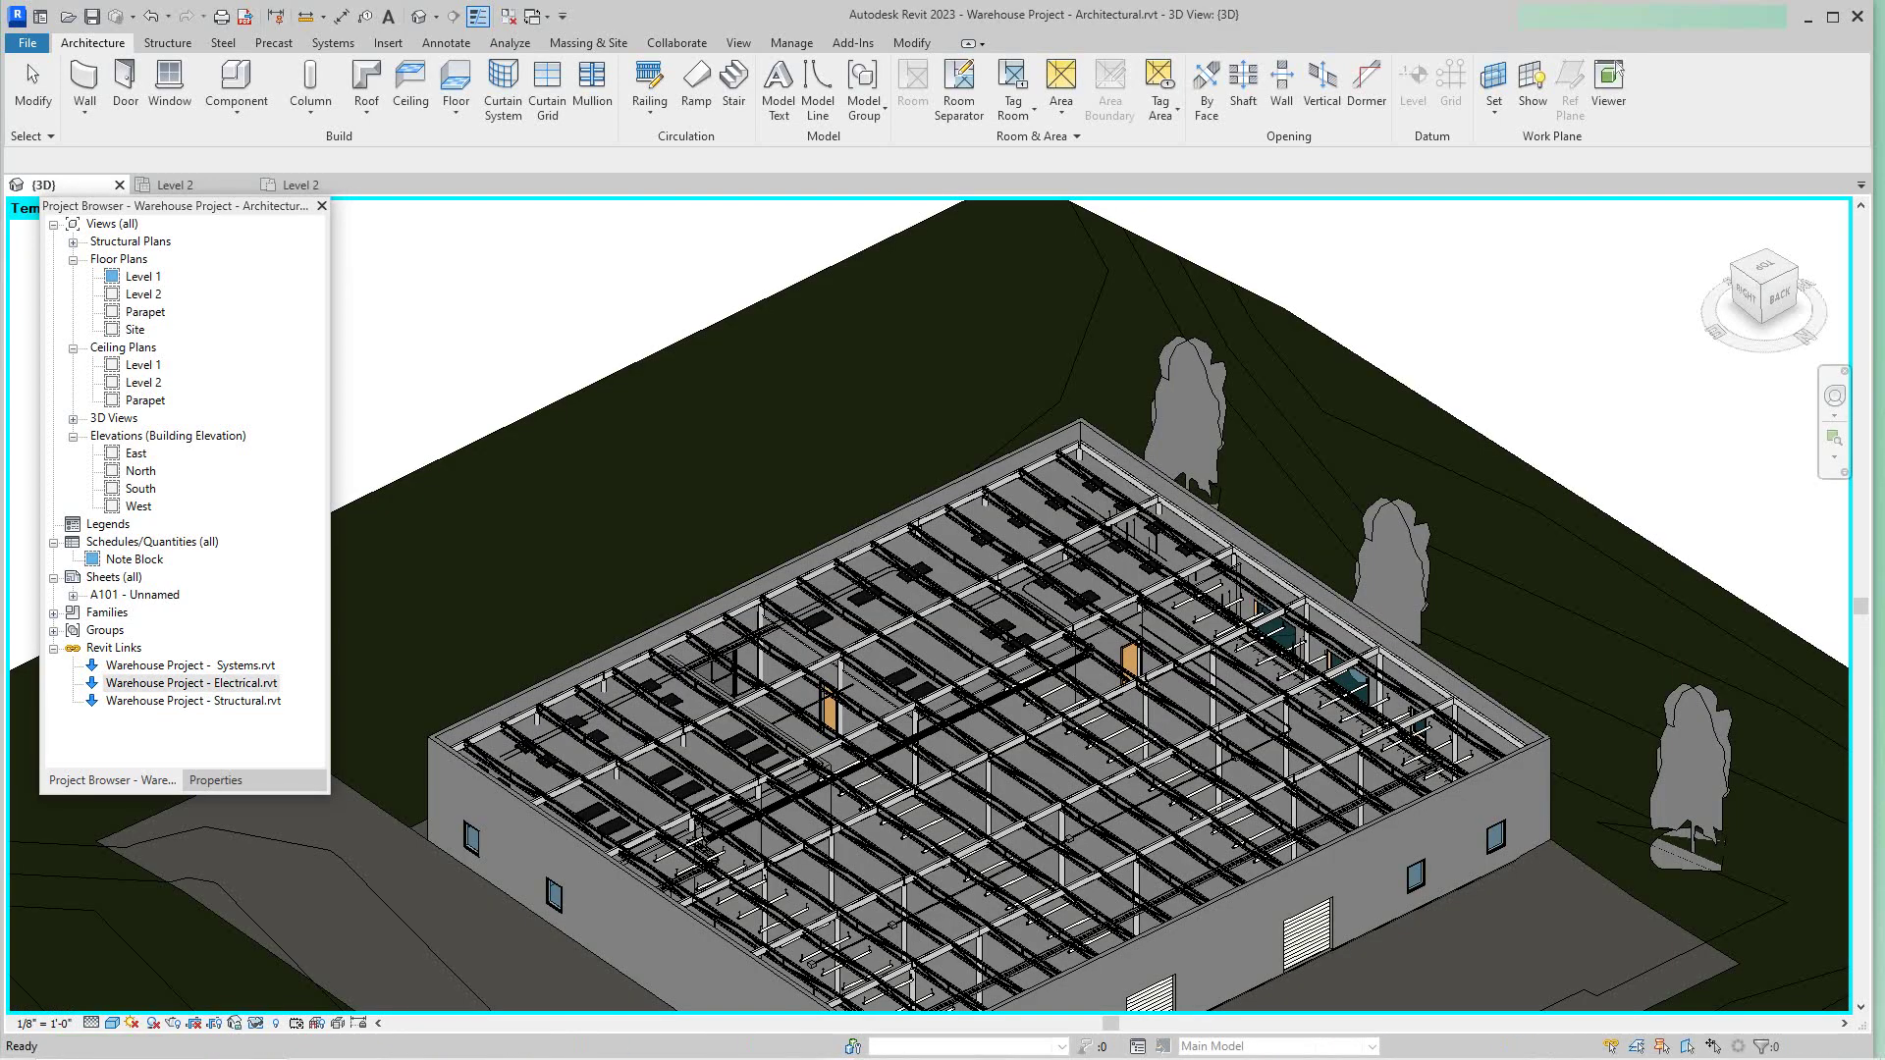
Step: Examine the roof framing together with the cable trays and piping from above, viewing the warehouse from two different corners
scroll(886, 716, "down", 2)
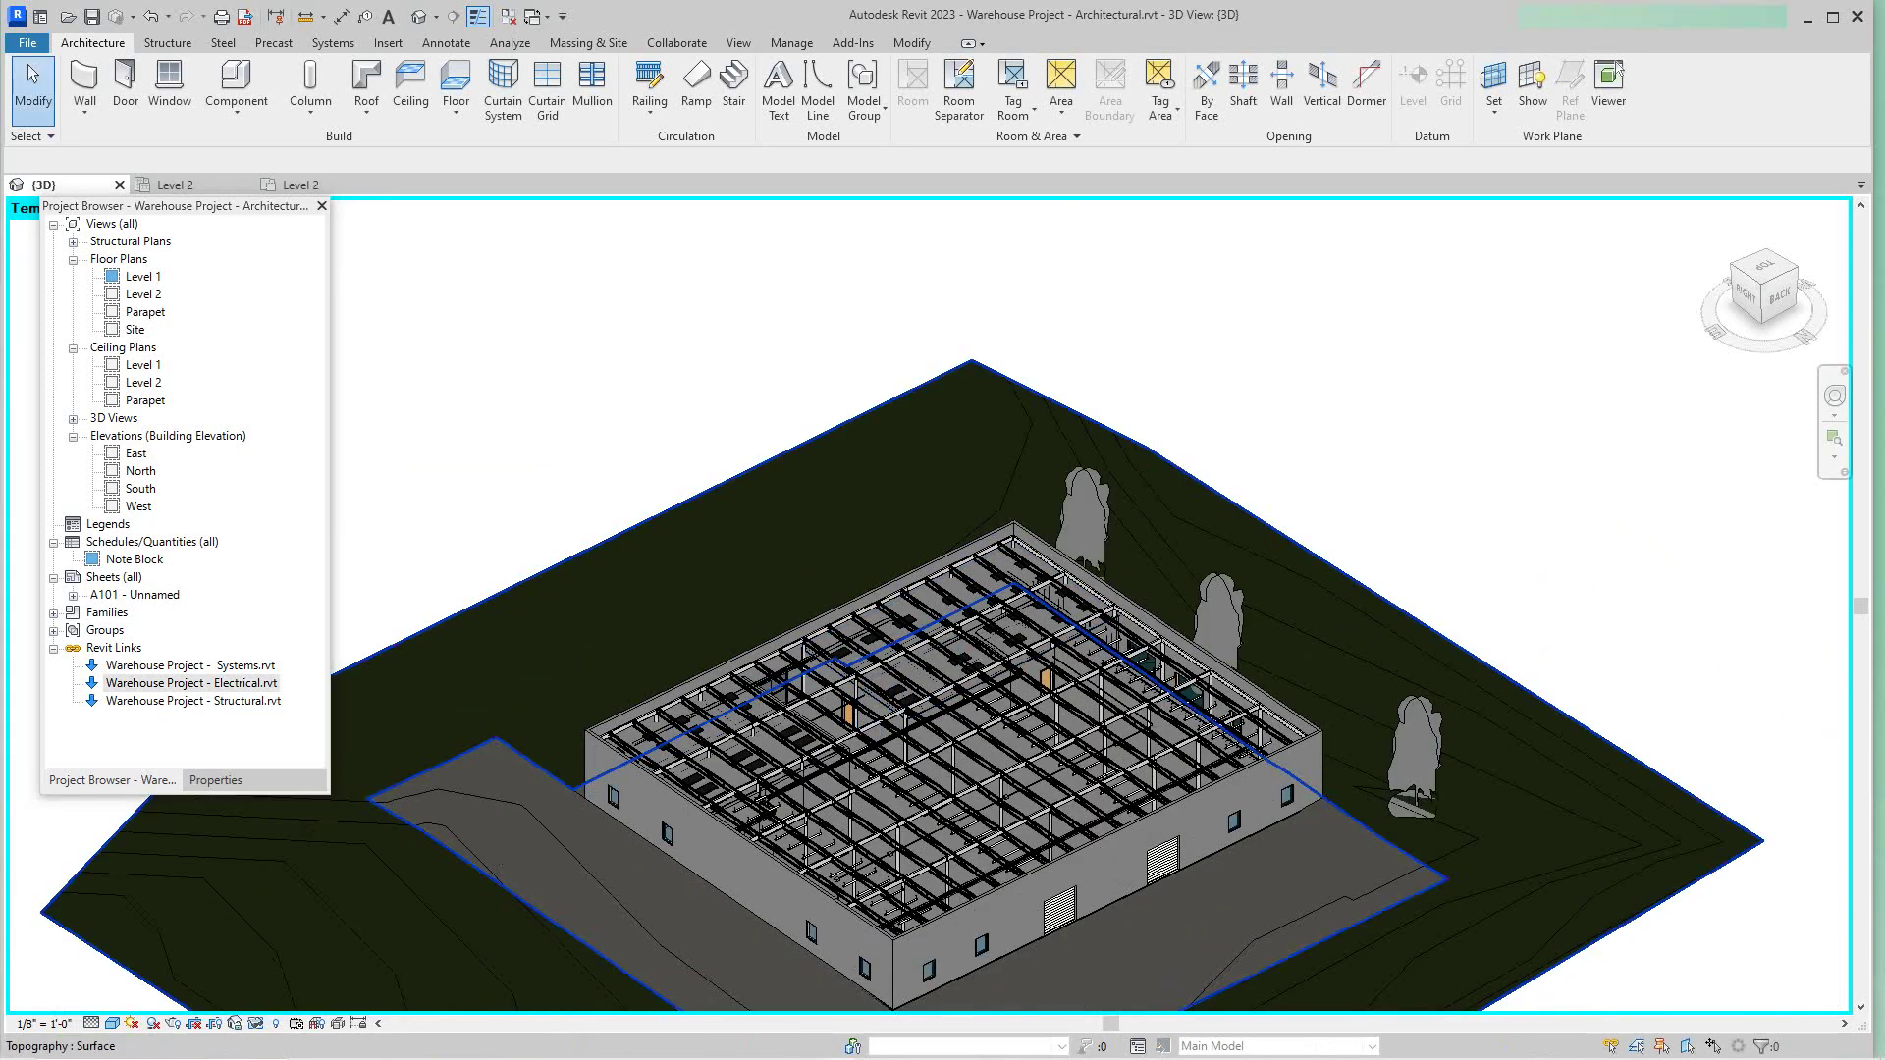
scroll(790, 628, "down", 2)
scroll(756, 933, "up", 4)
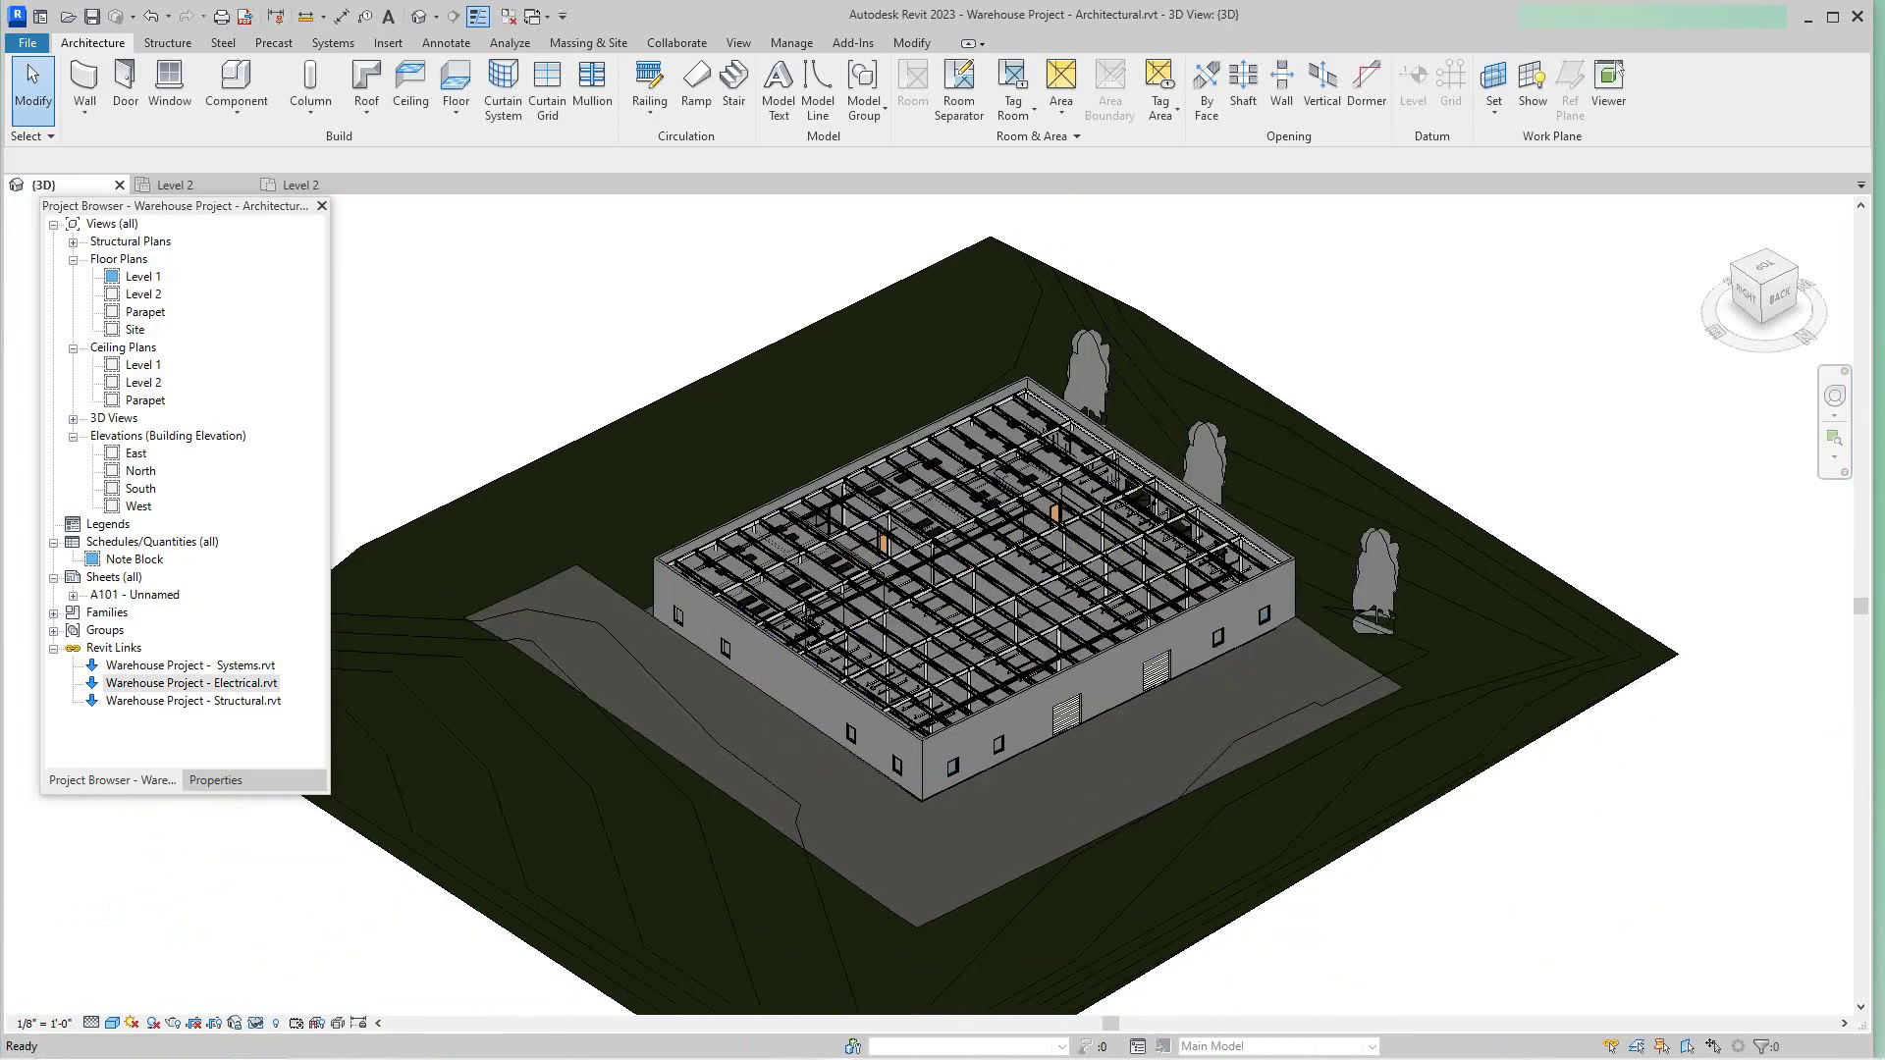
scroll(766, 617, "up", 3)
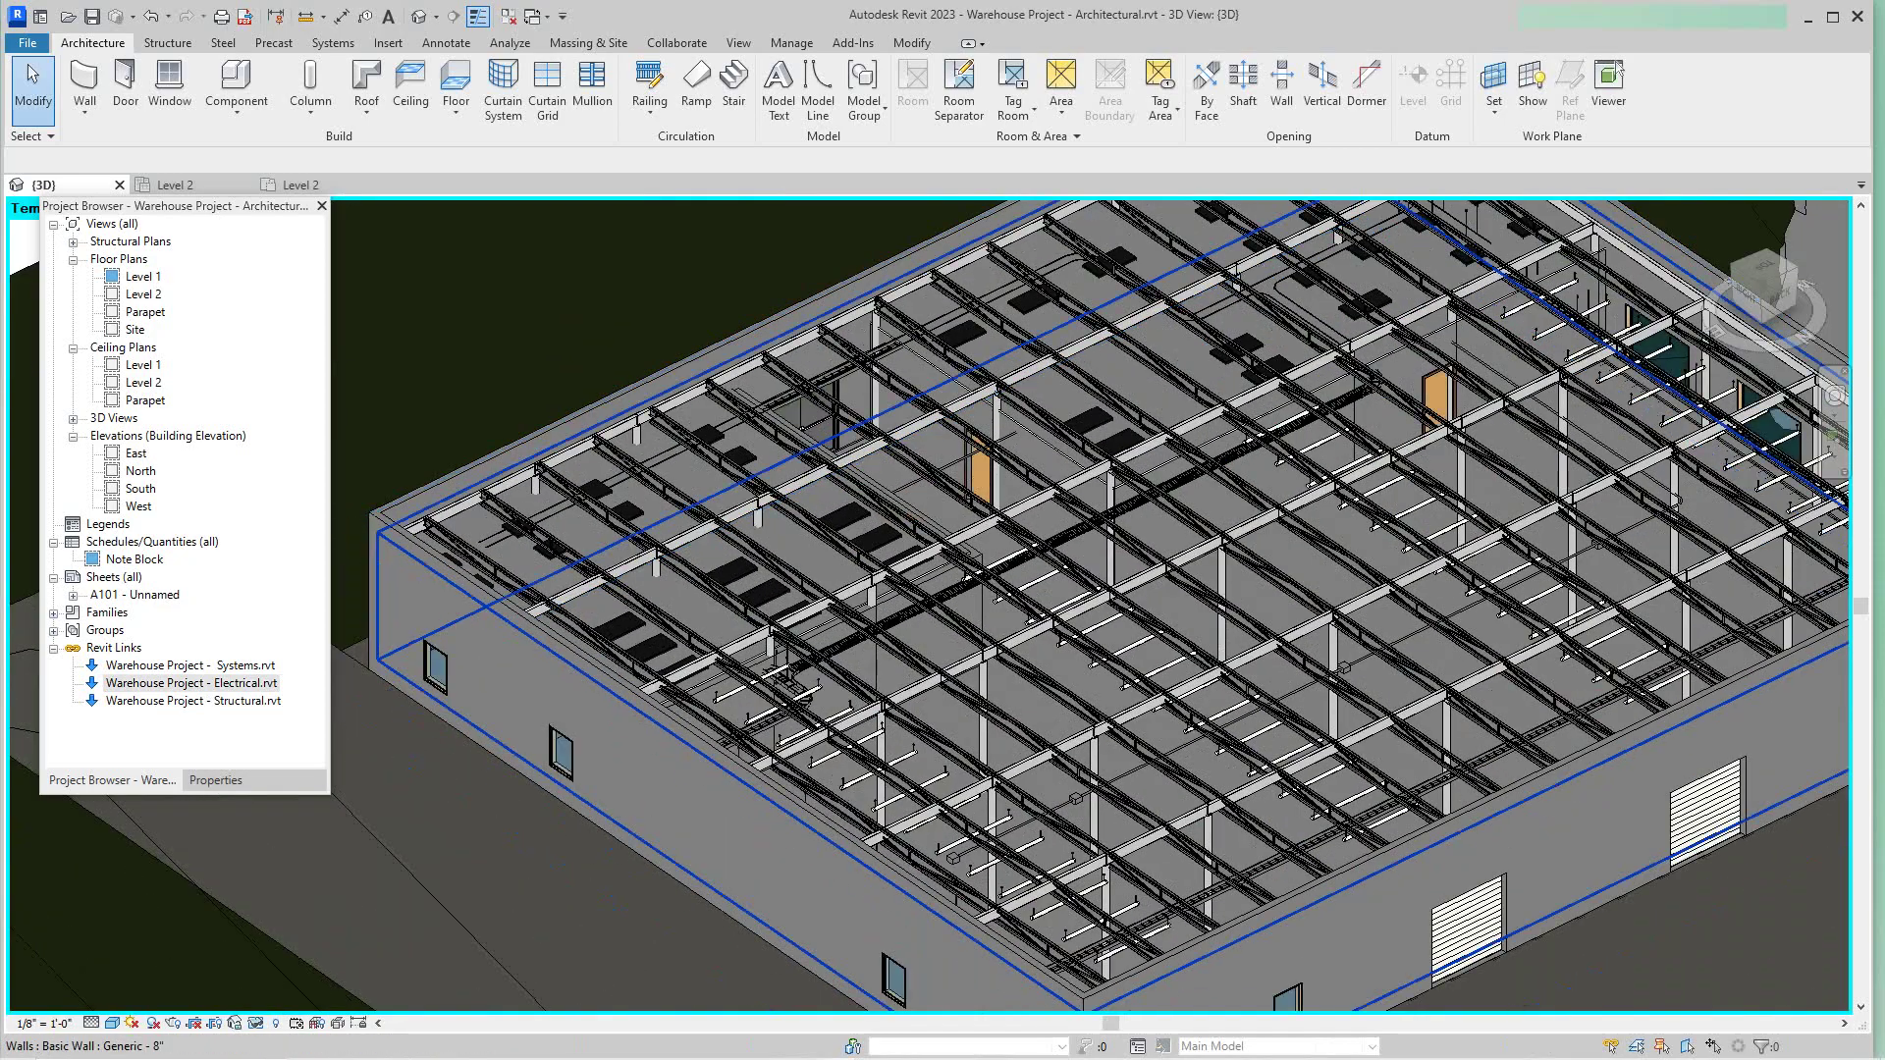
scroll(791, 722, "down", 2)
middle_click_drag(771, 732, 754, 758)
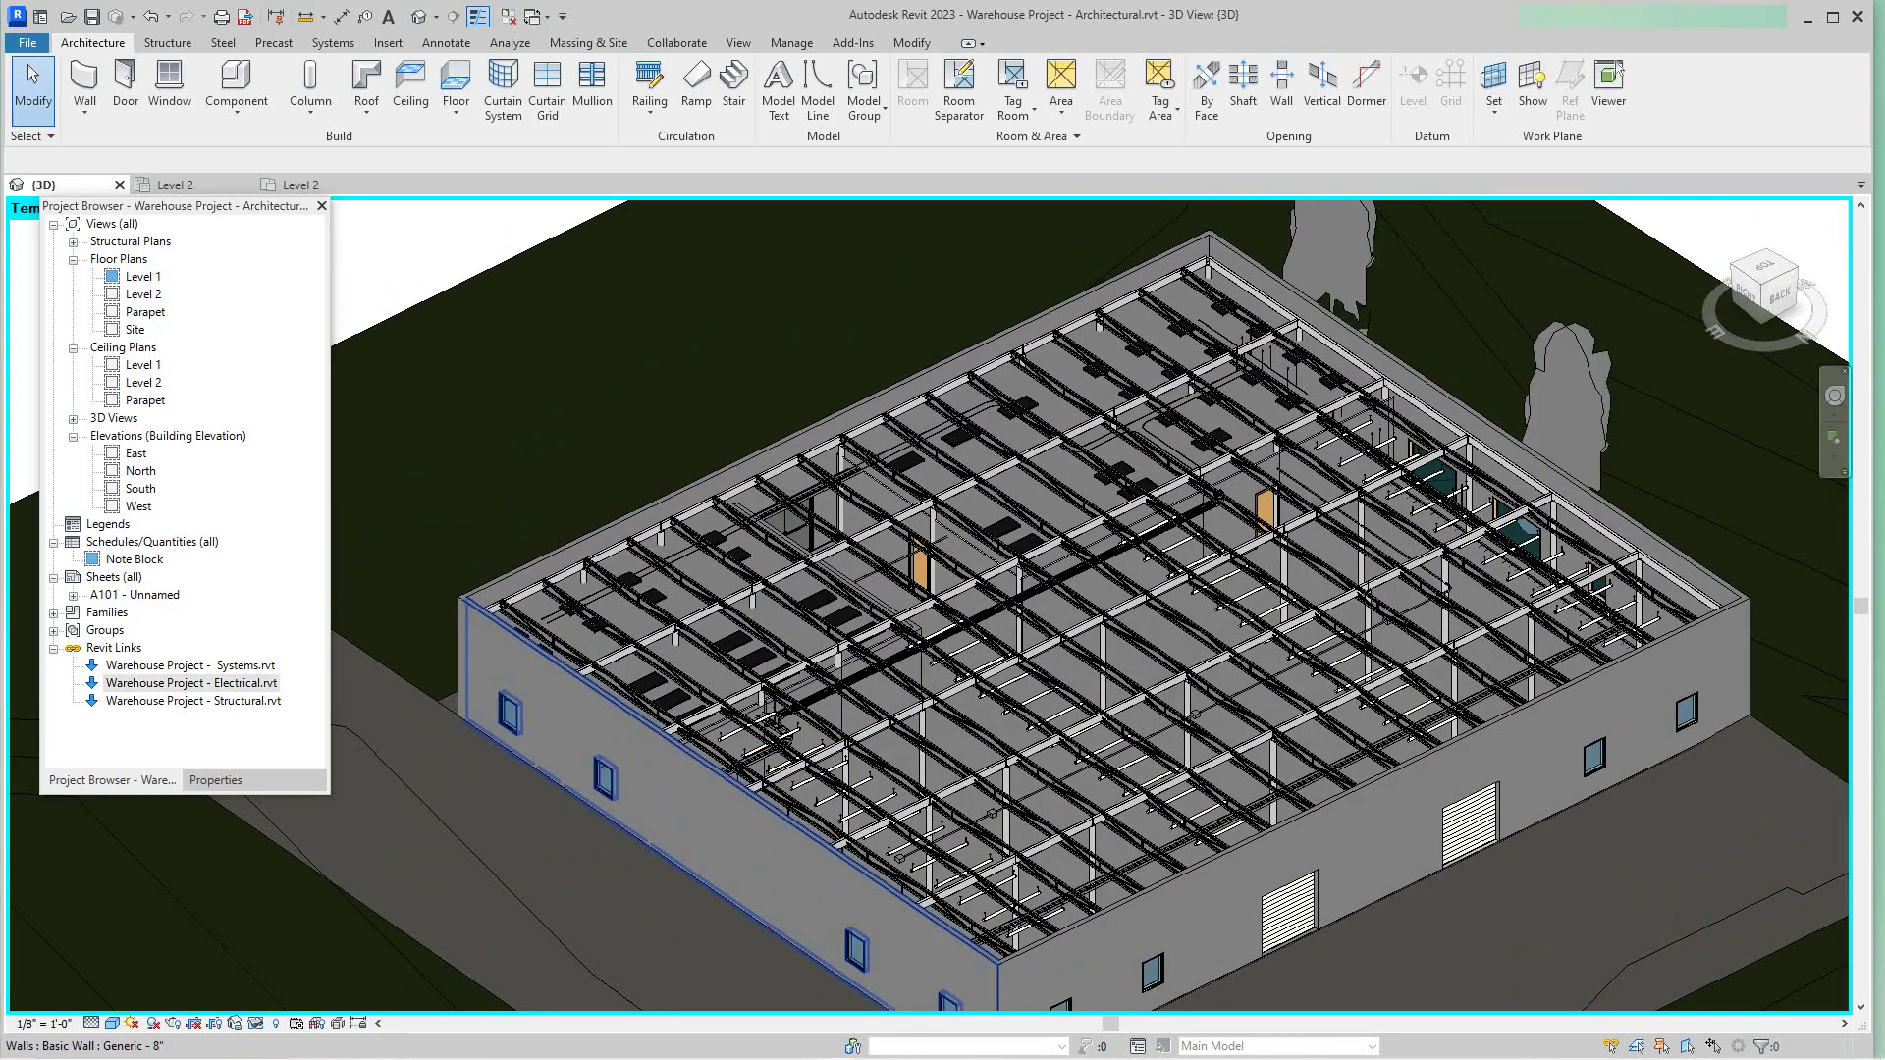
scroll(629, 807, "down", 2)
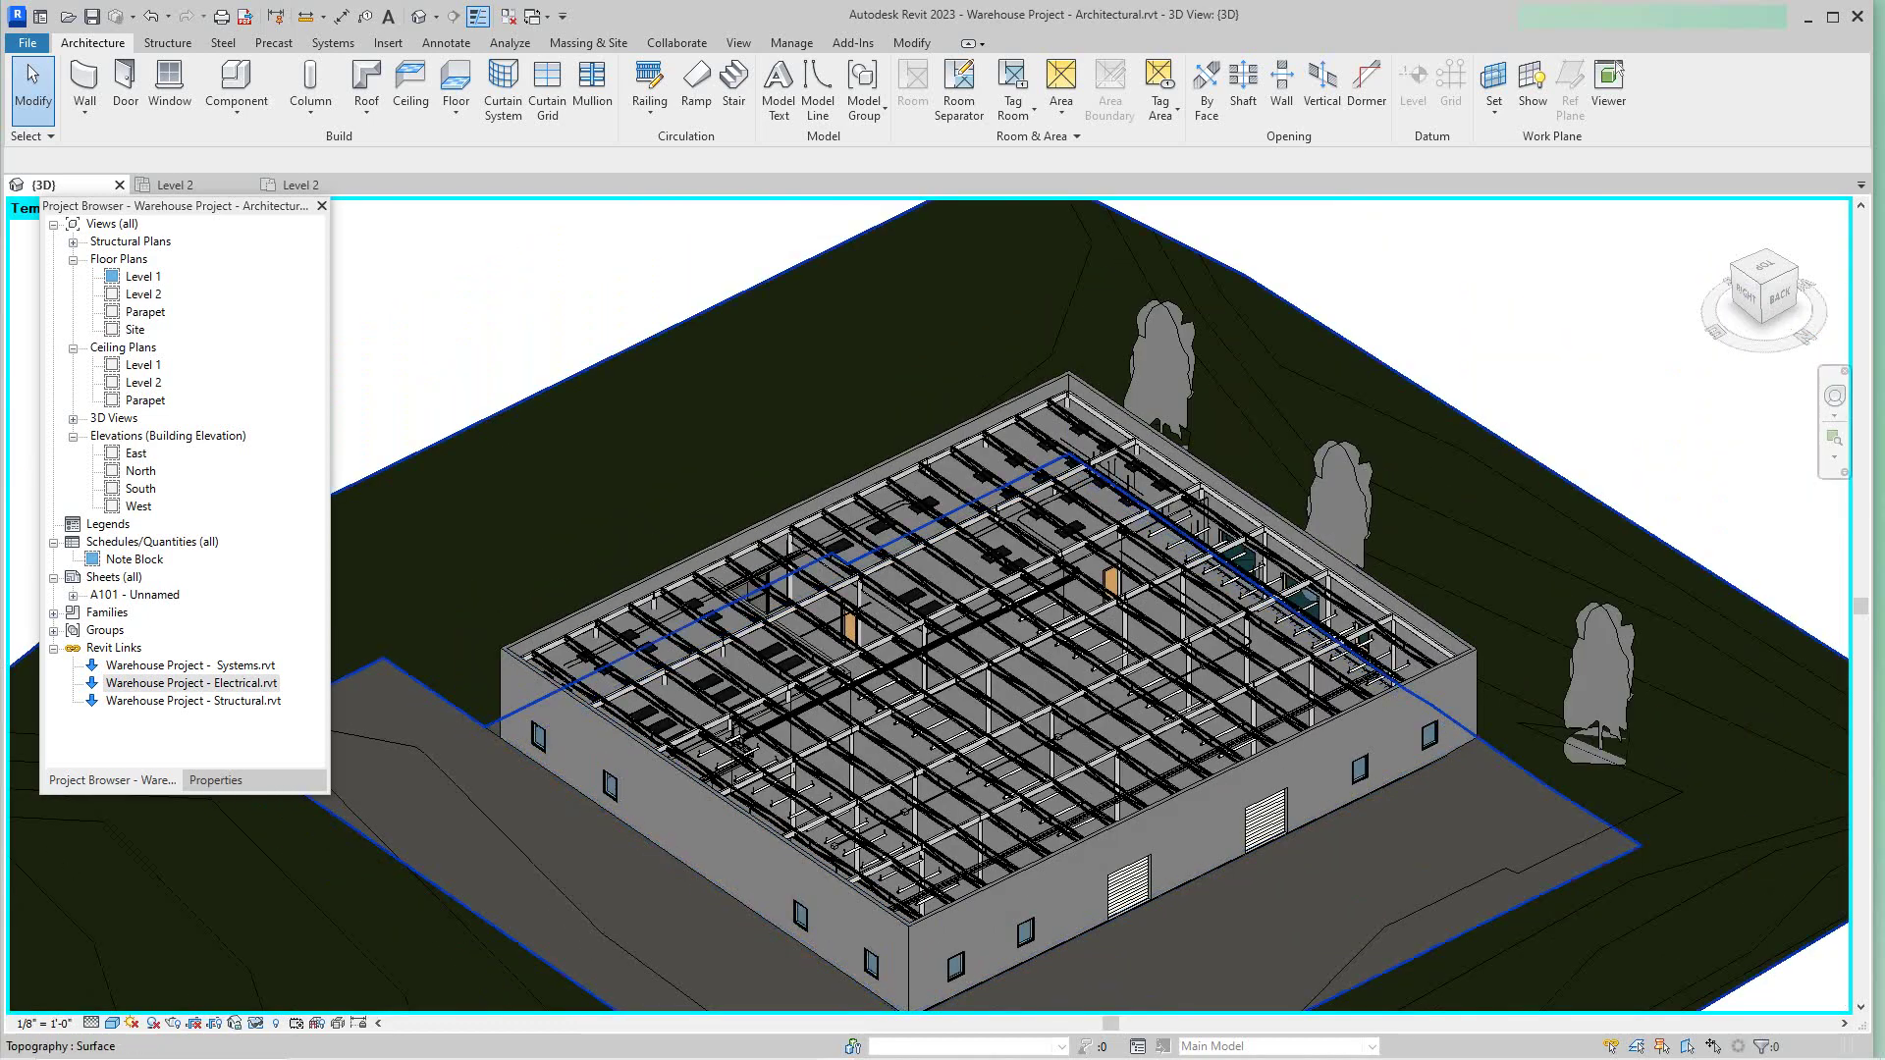
mouse_move(1781, 297)
left_mouse_down()
mouse_move(1770, 257)
mouse_move(1741, 308)
mouse_move(1704, 289)
left_mouse_up()
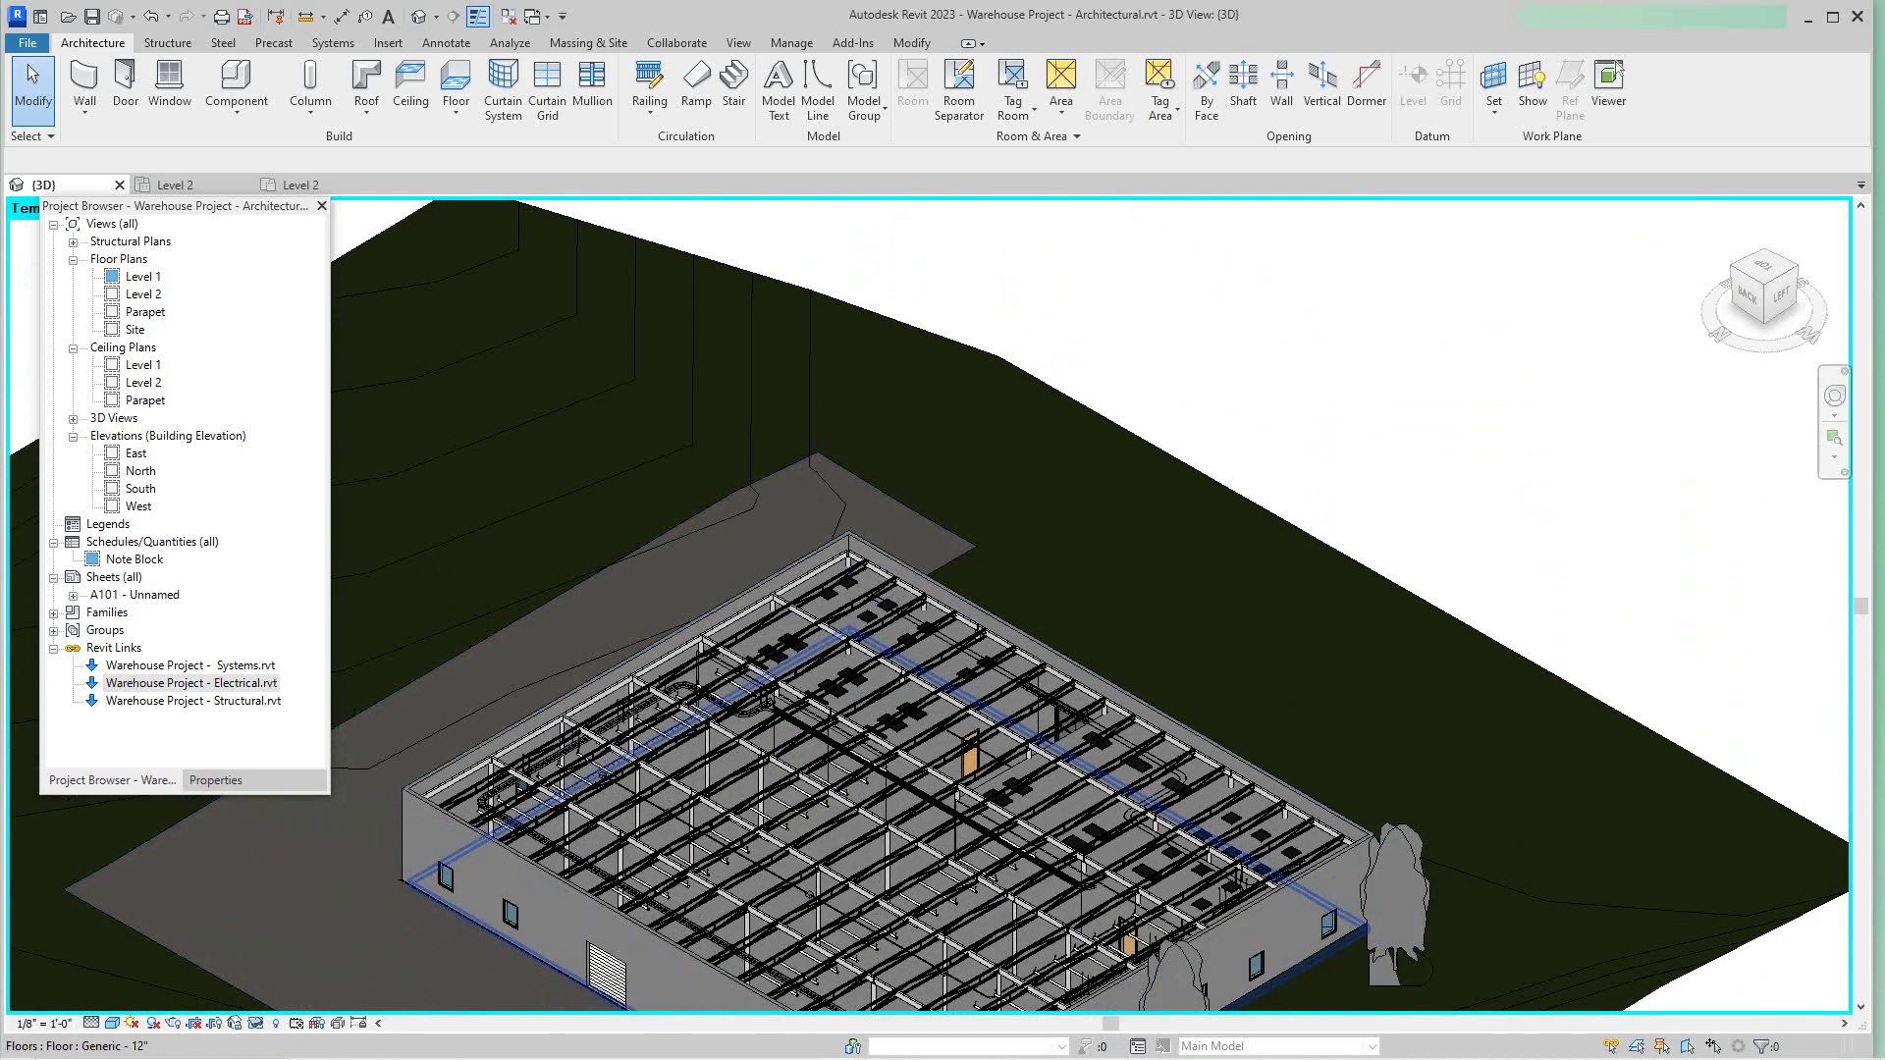
scroll(489, 786, "up", 3)
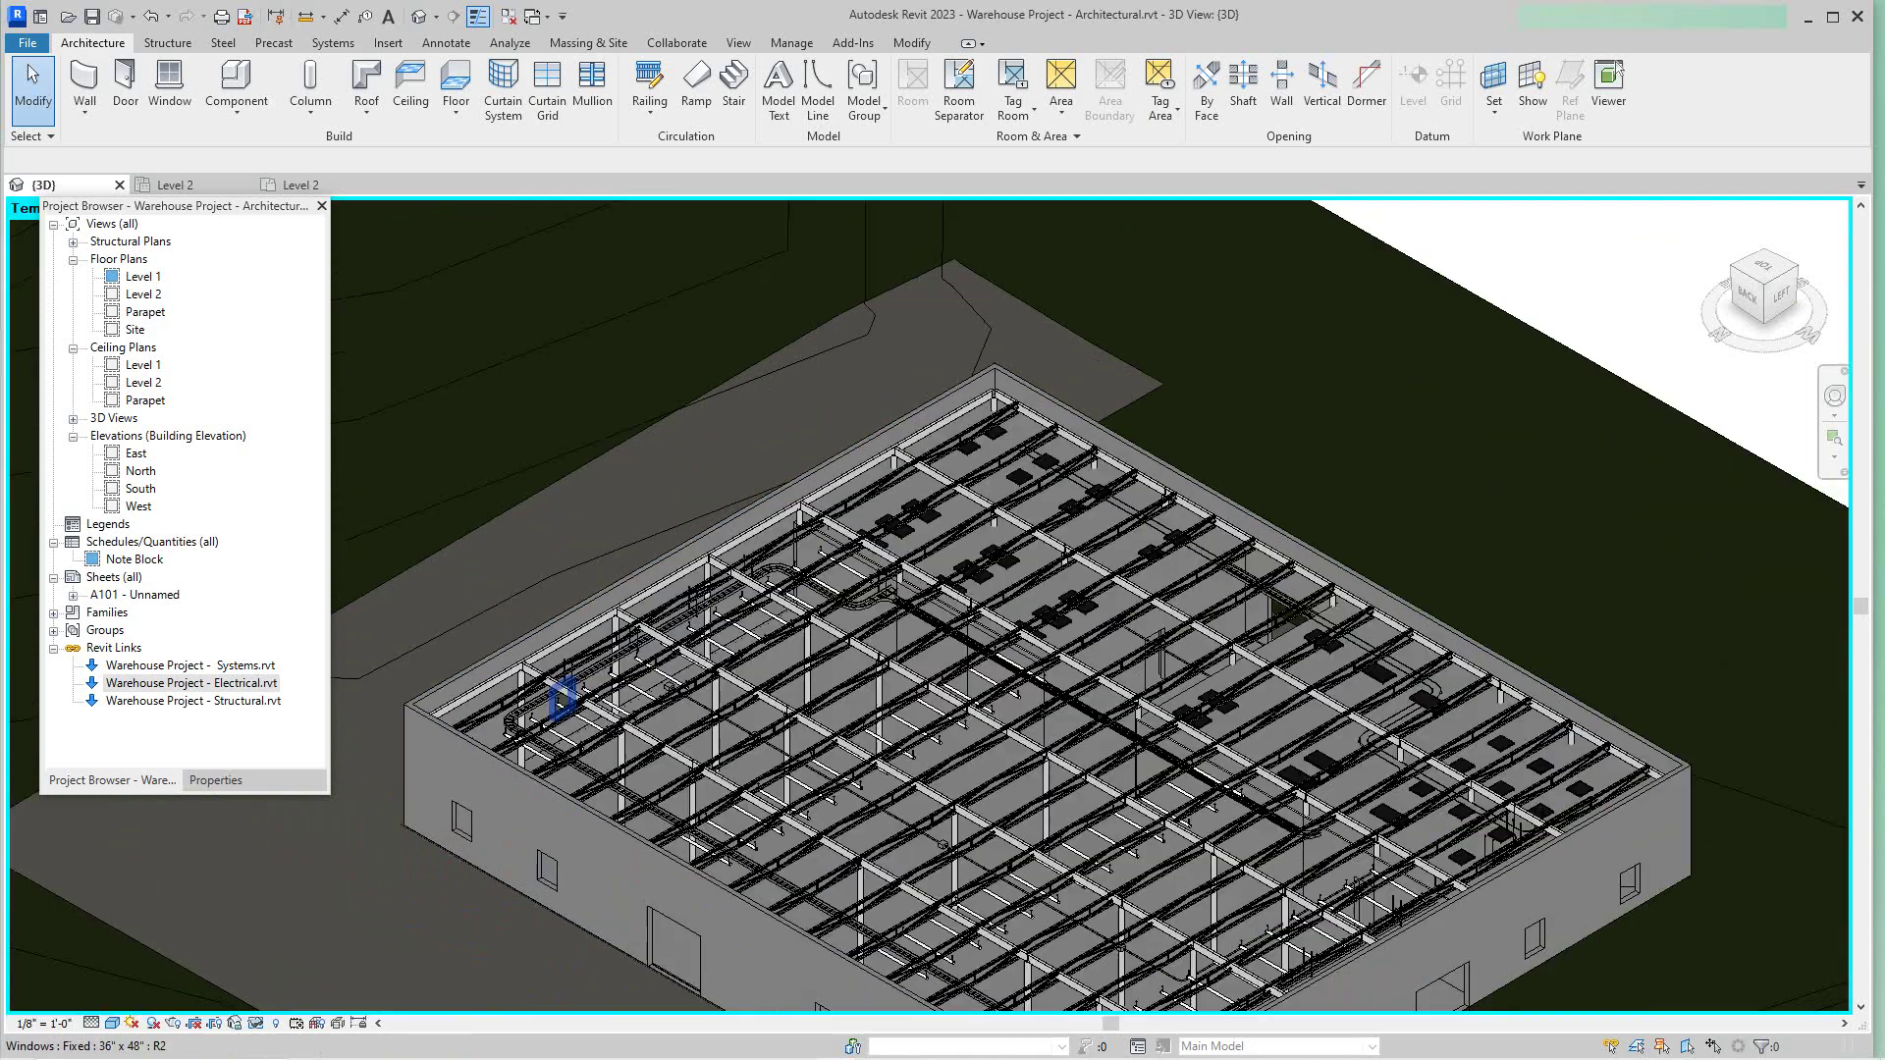
scroll(585, 672, "up", 1)
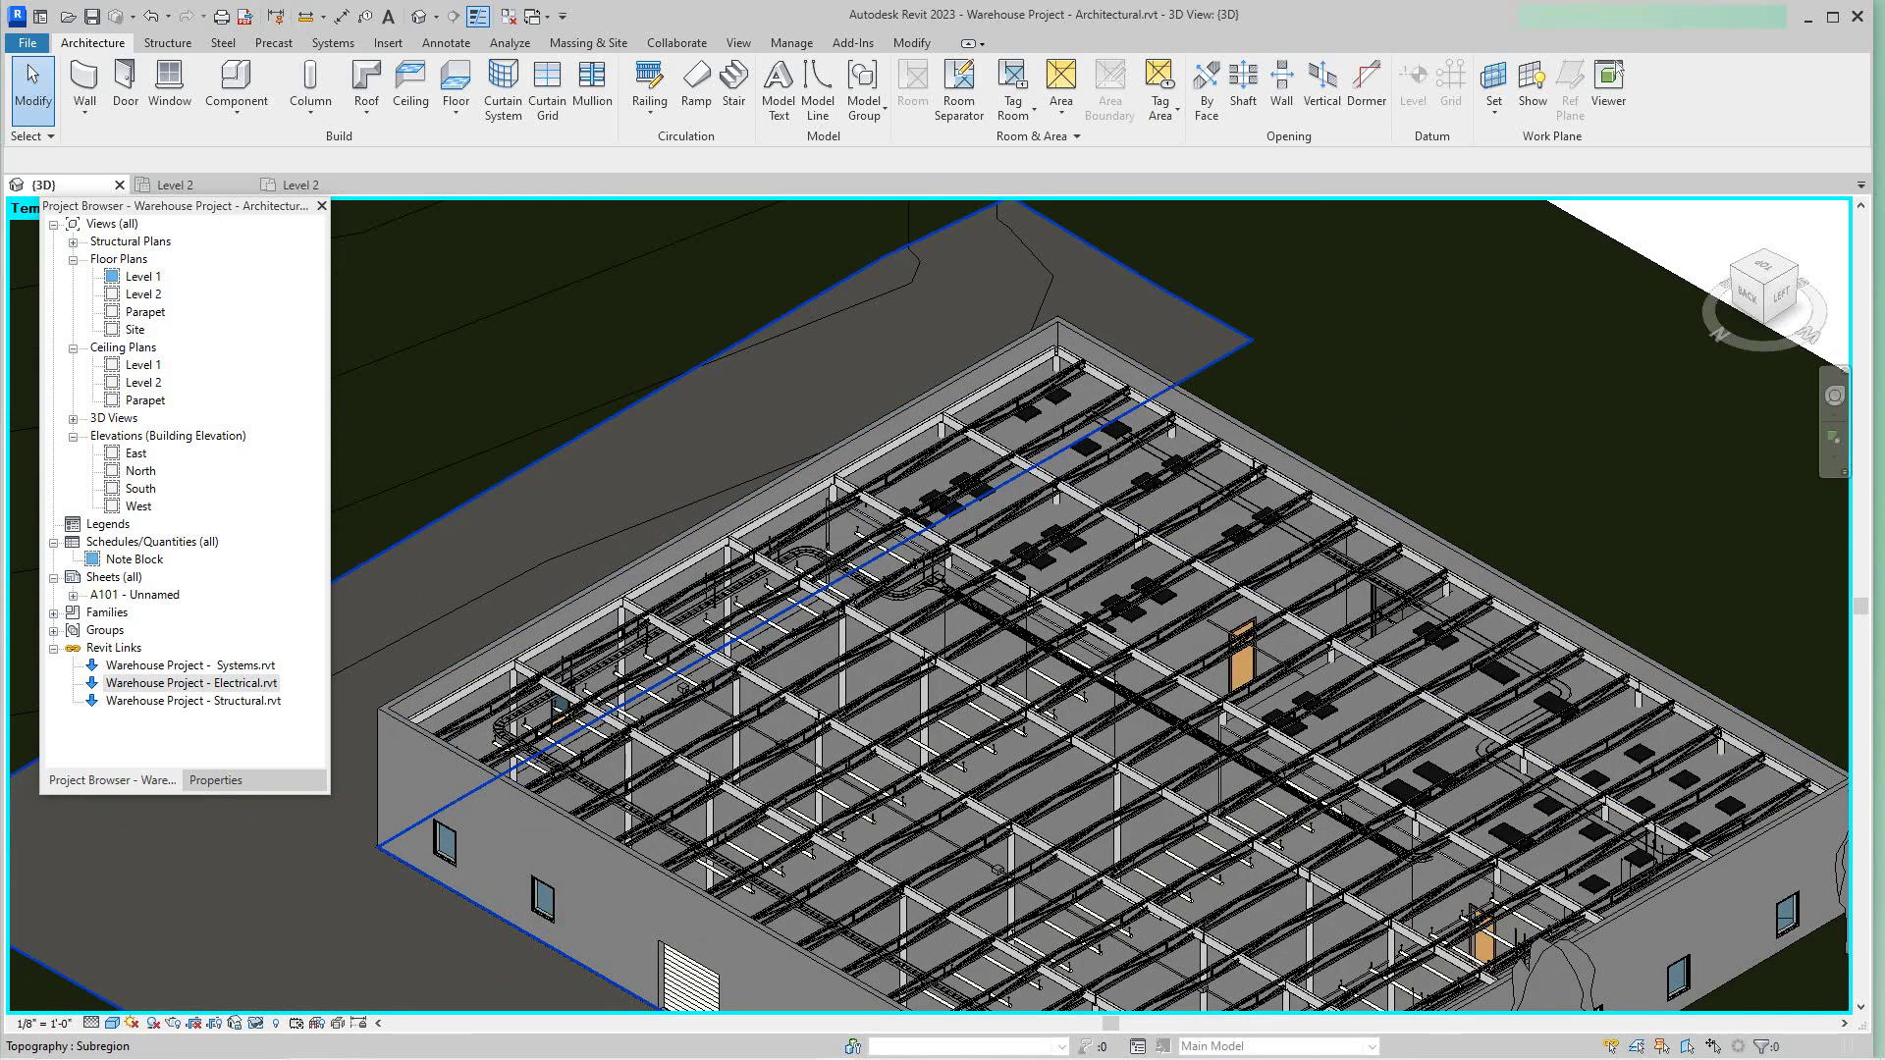
Step: Reset the temporary hide/isolate in the 3D view to bring back the warehouse roof
left_click_drag(188, 207, 770, 285)
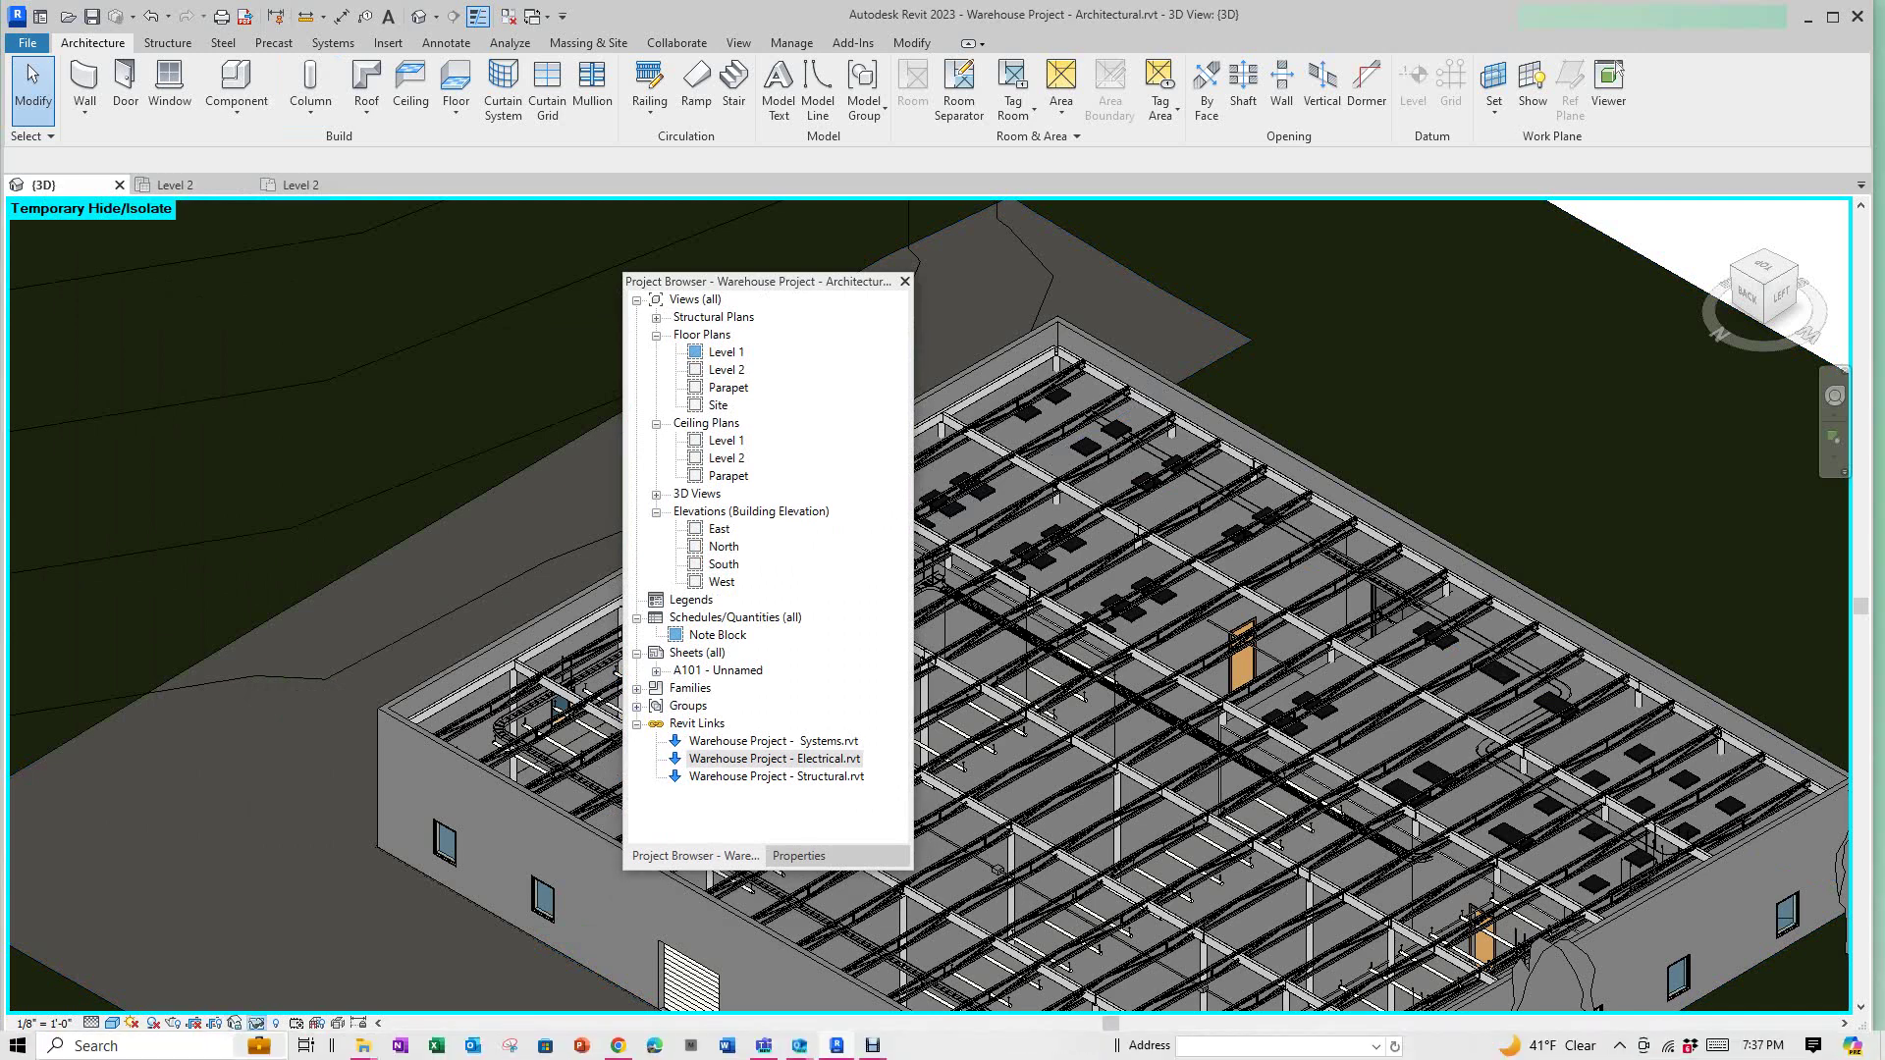
left_click(257, 1022)
left_click(345, 1002)
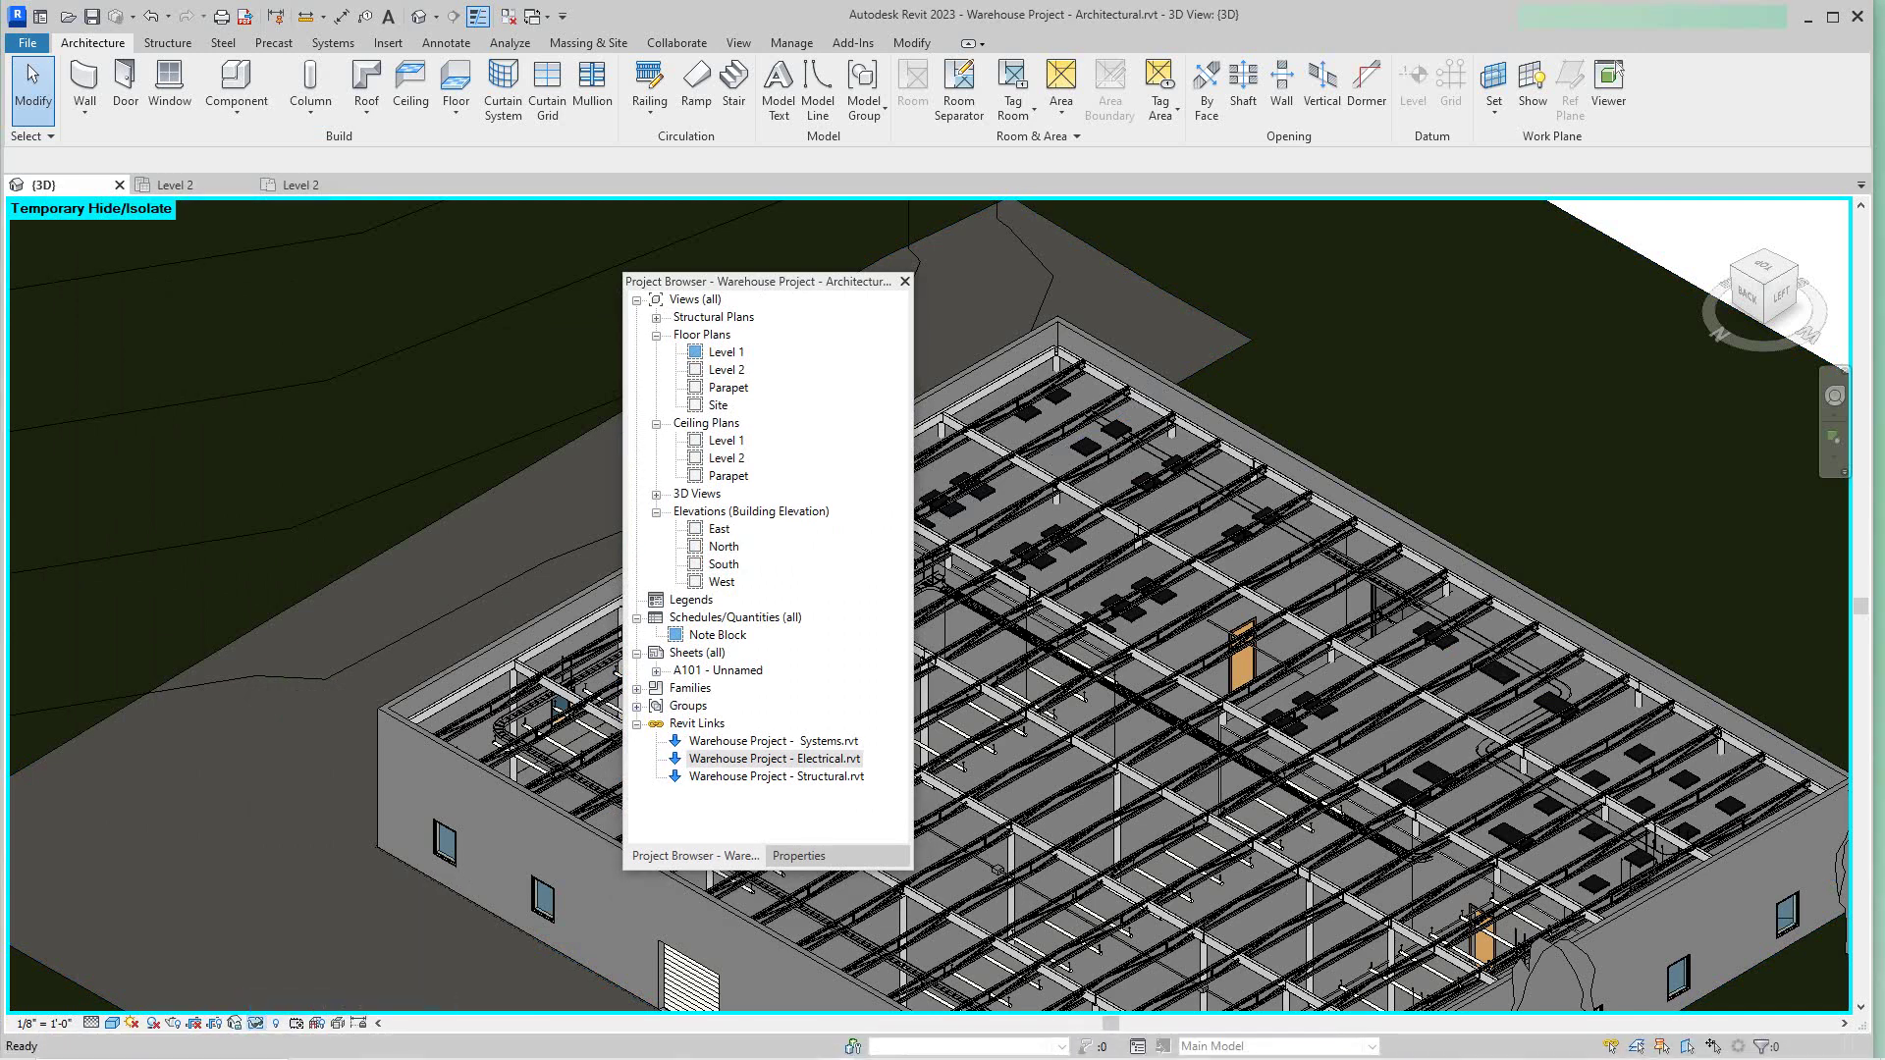
left_click(1372, 334)
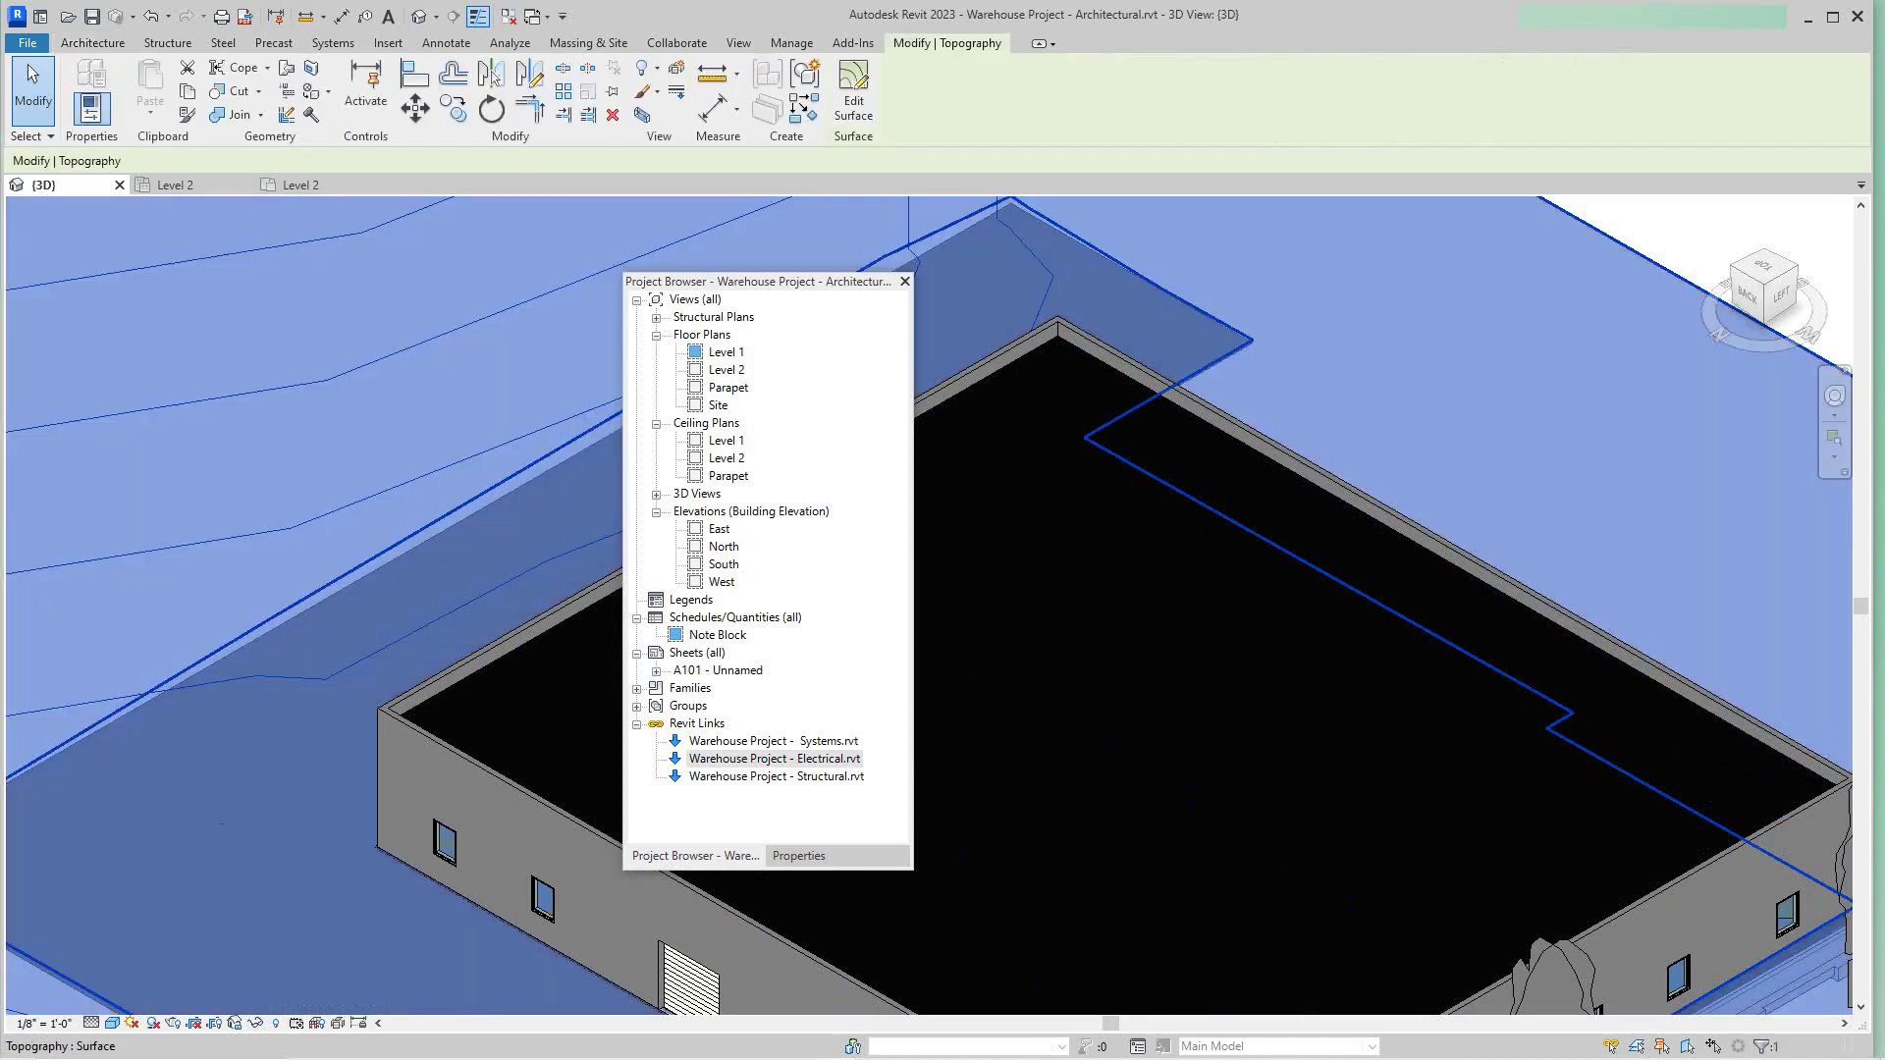
key("Escape")
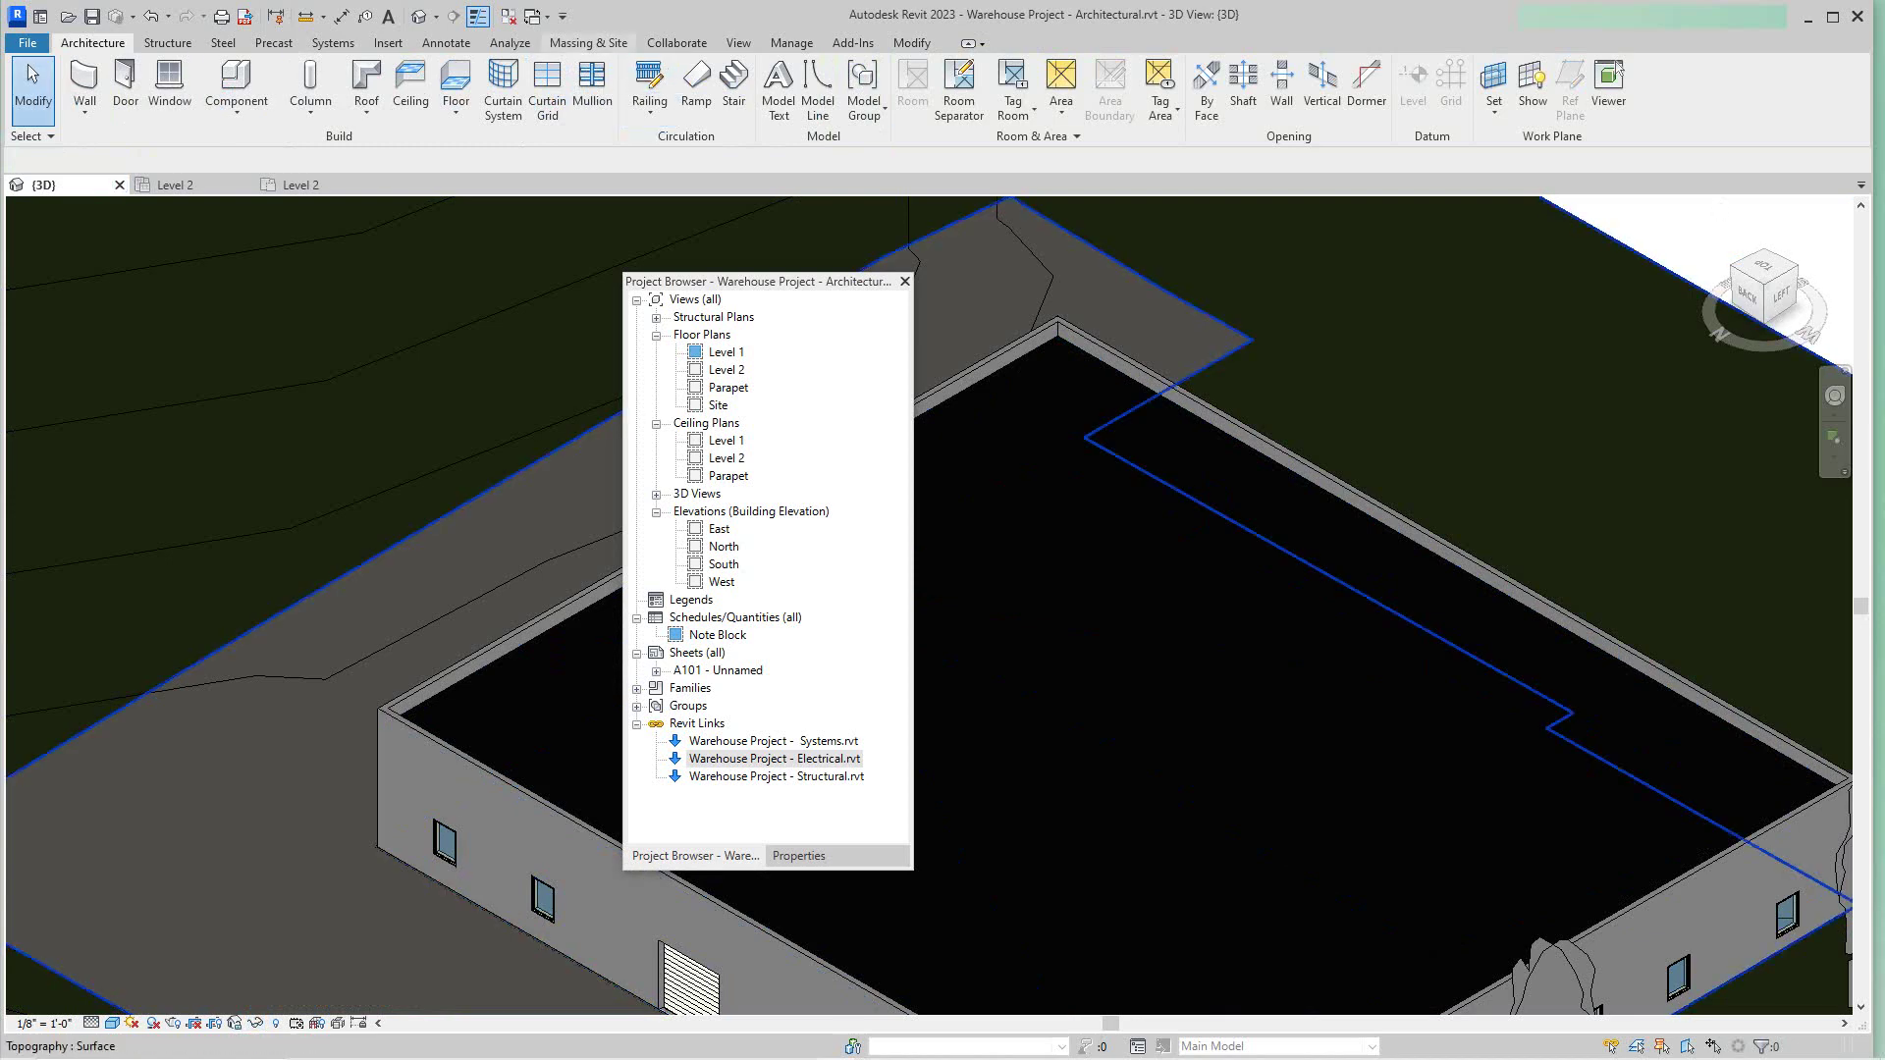
Step: Close the inactive Level 2 views and the architectural project without saving its changes
left_click(508, 15)
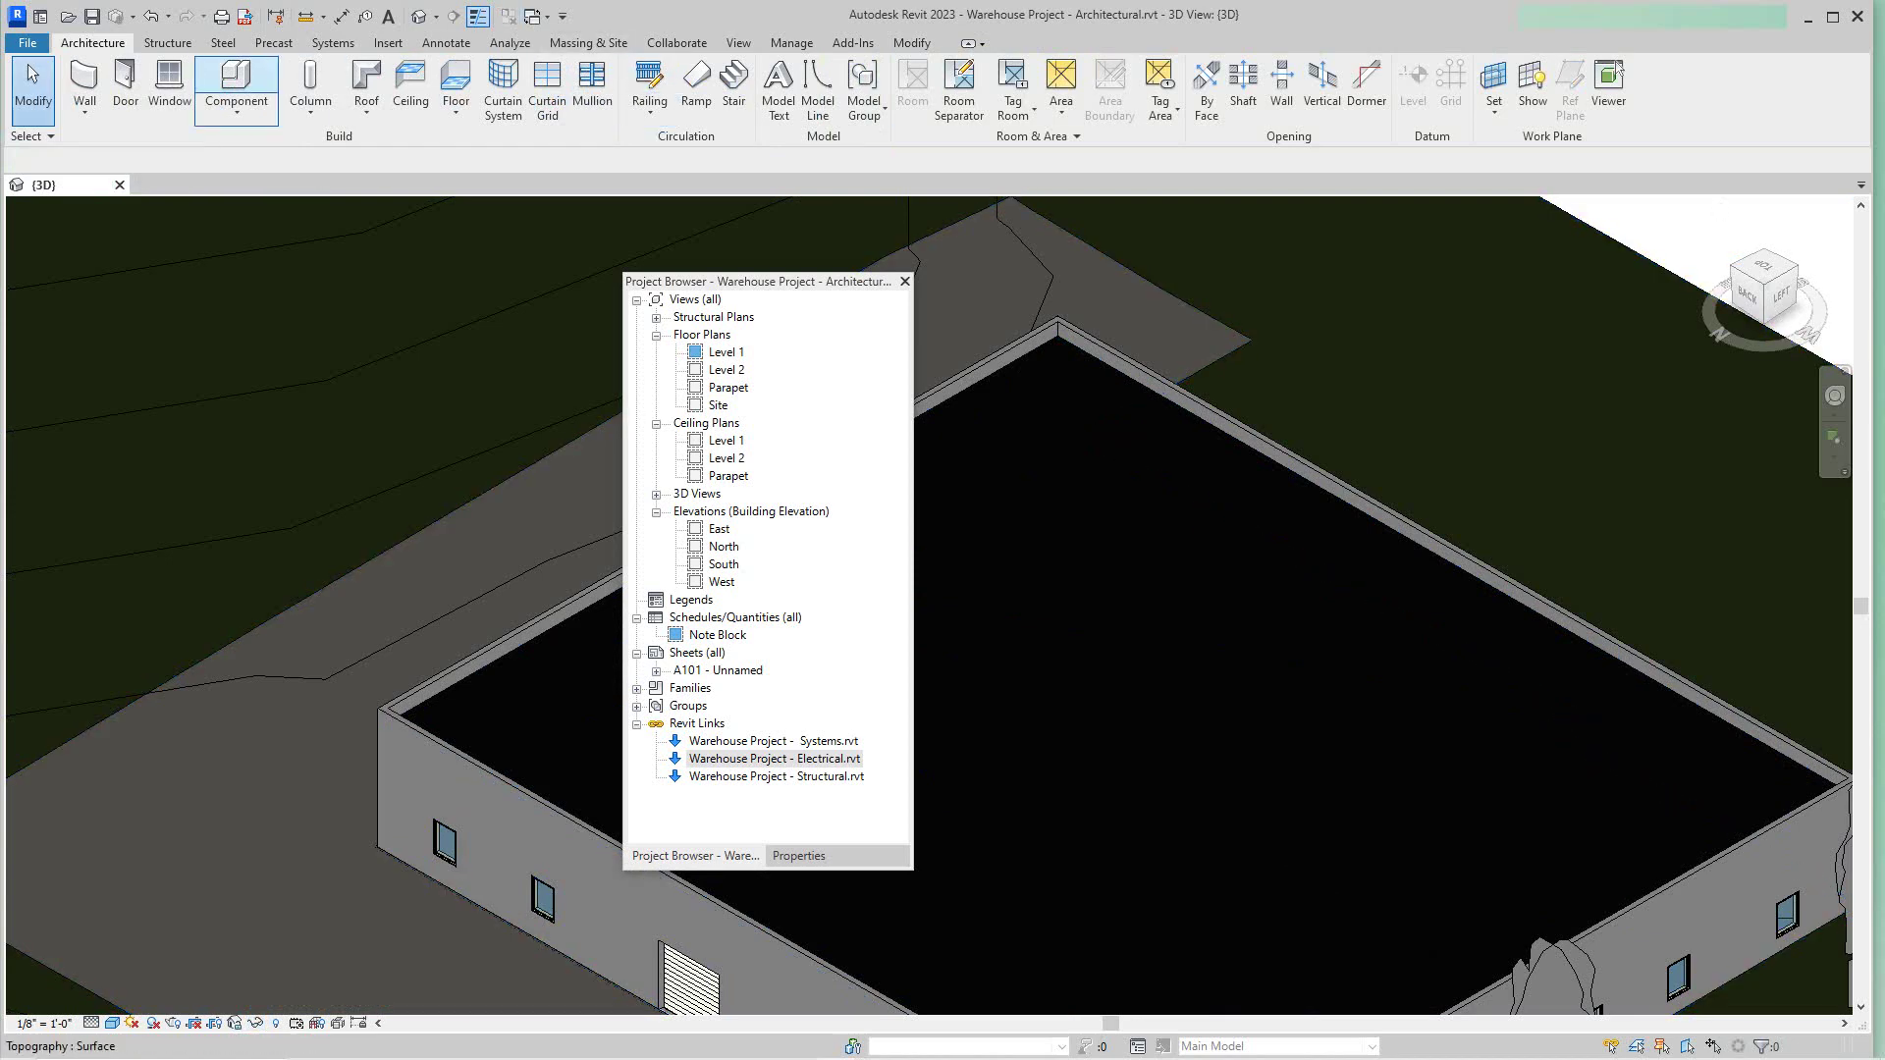
left_click_drag(756, 281, 121, 259)
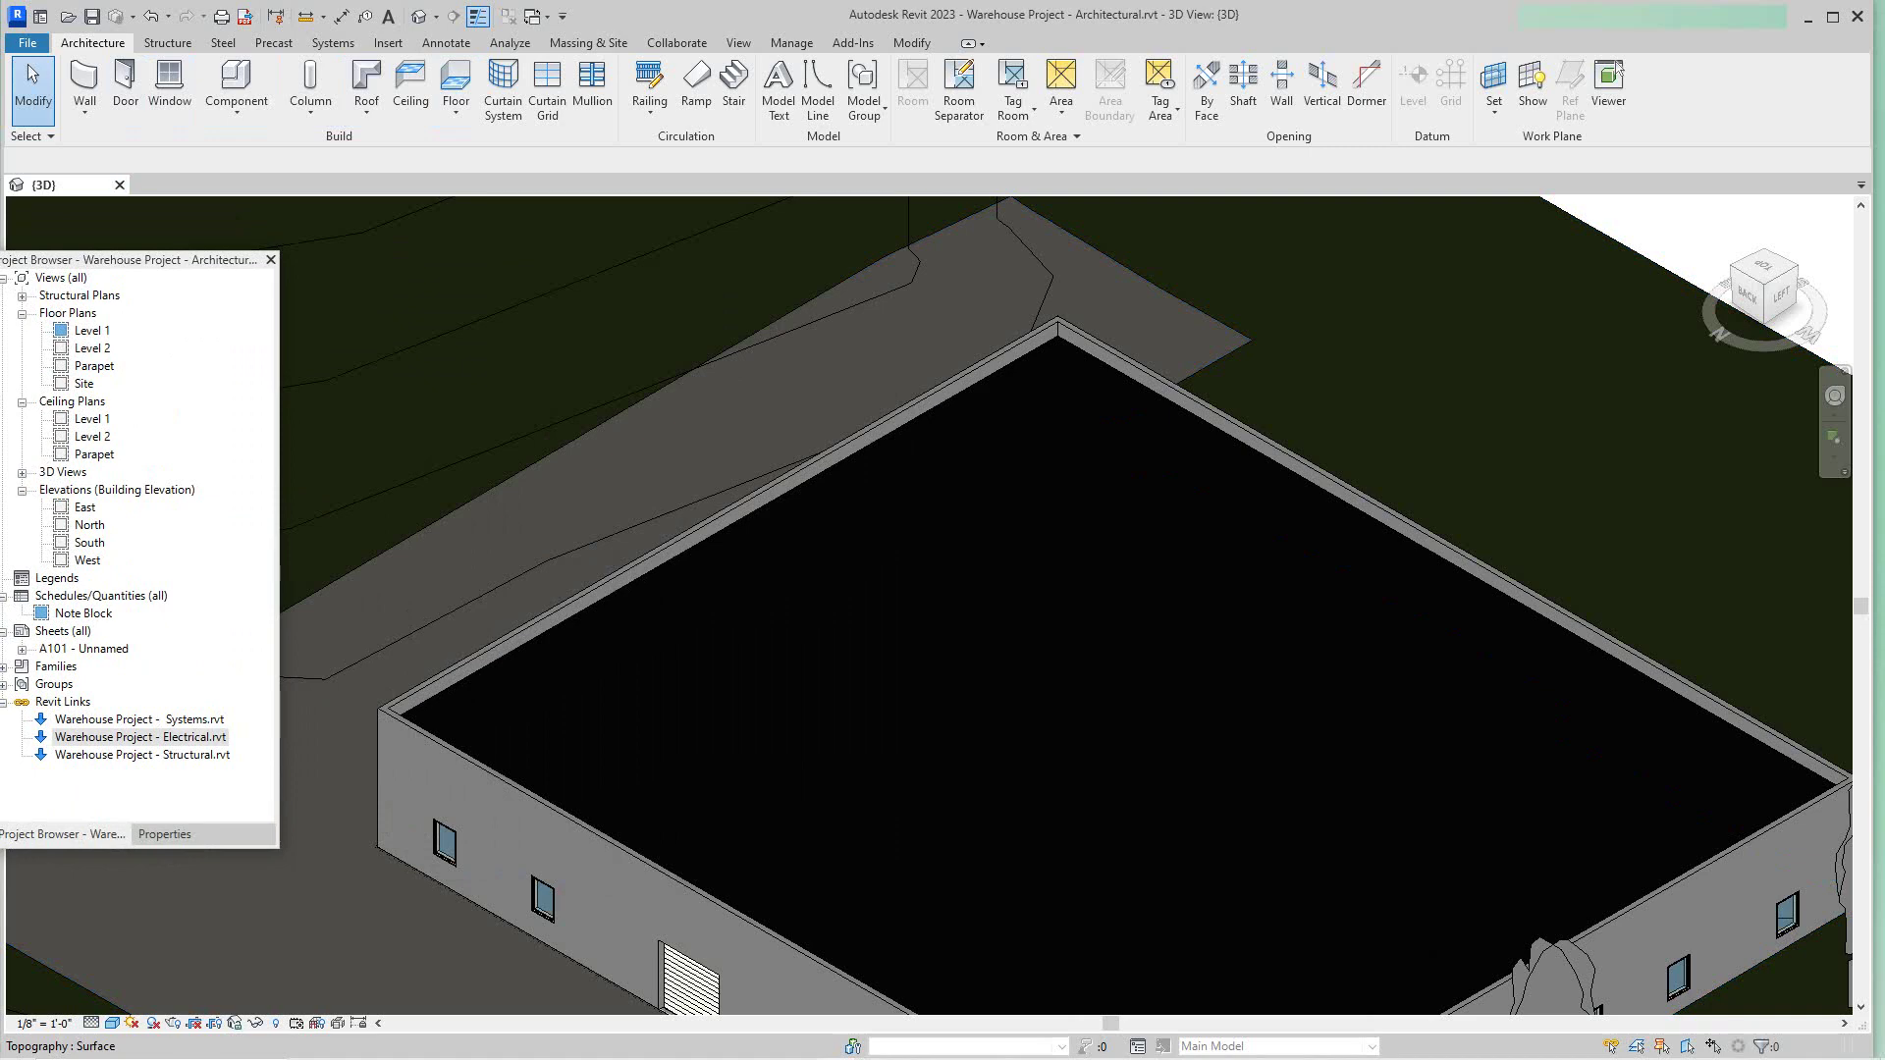
left_click(118, 185)
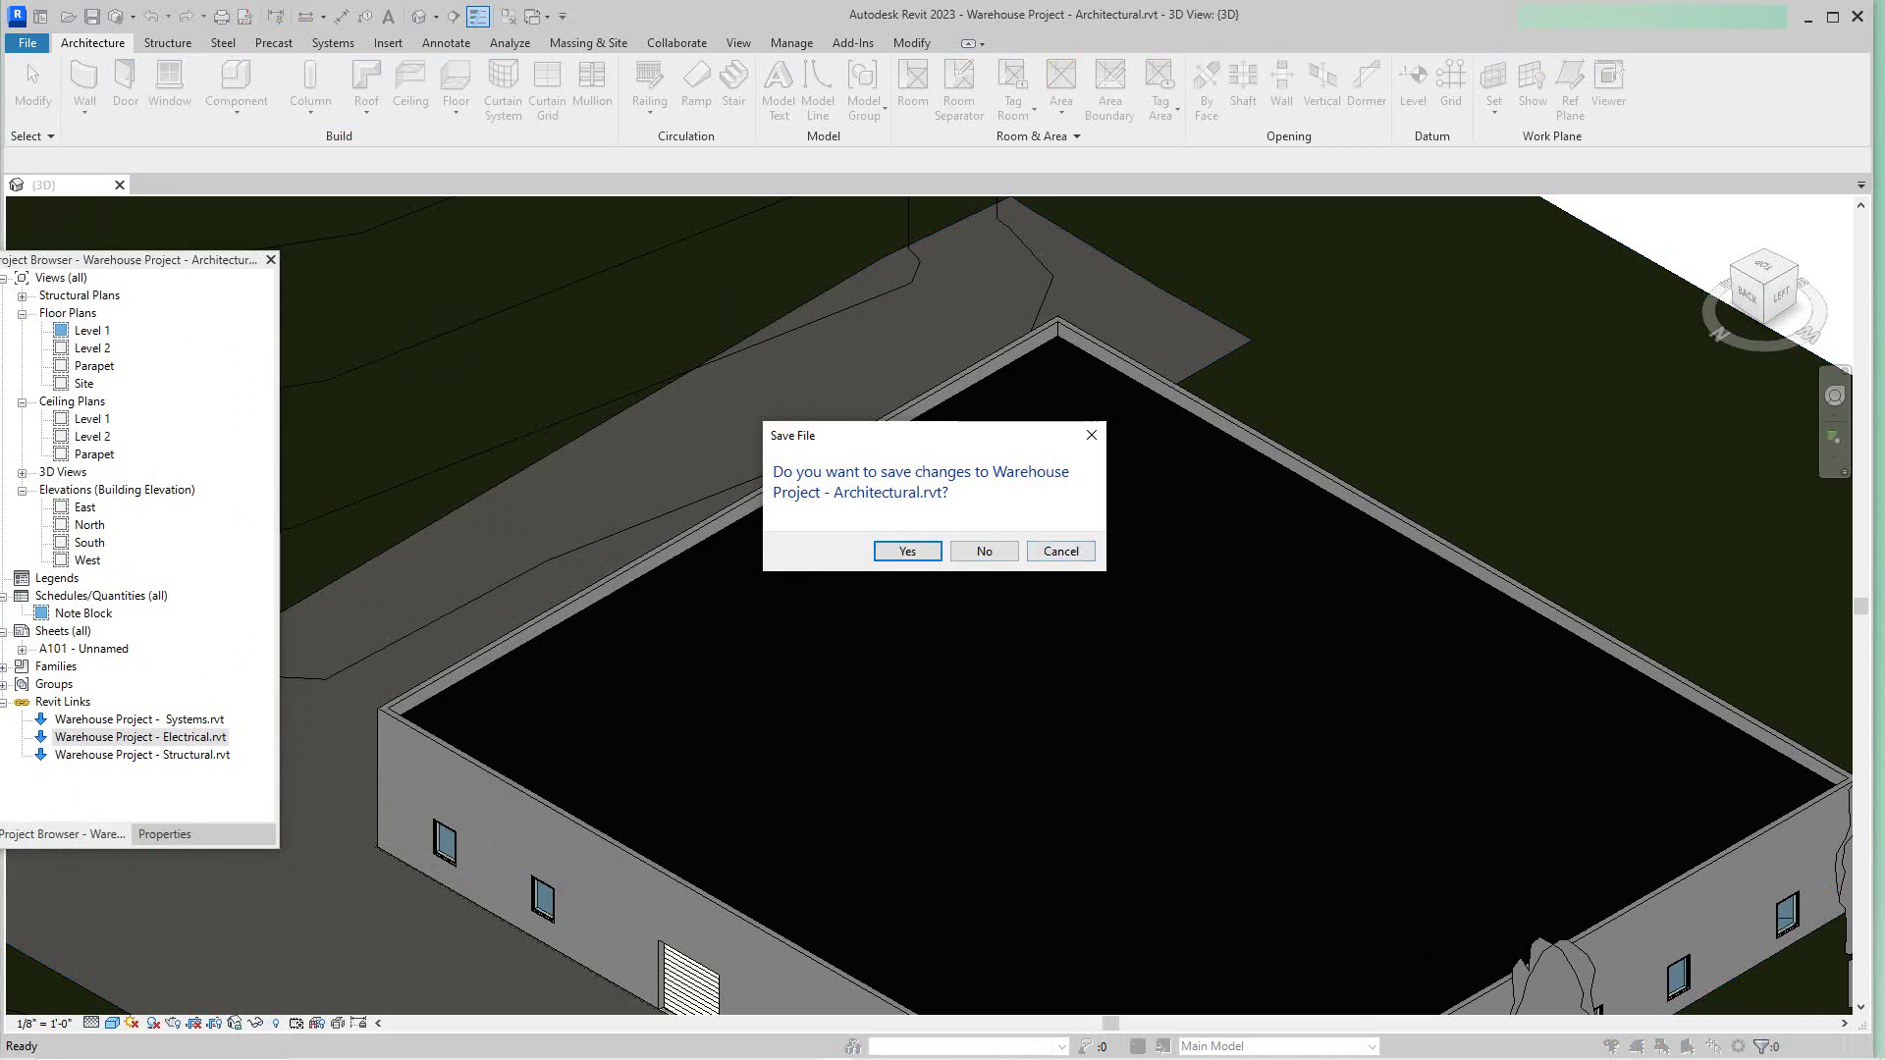
left_click(983, 551)
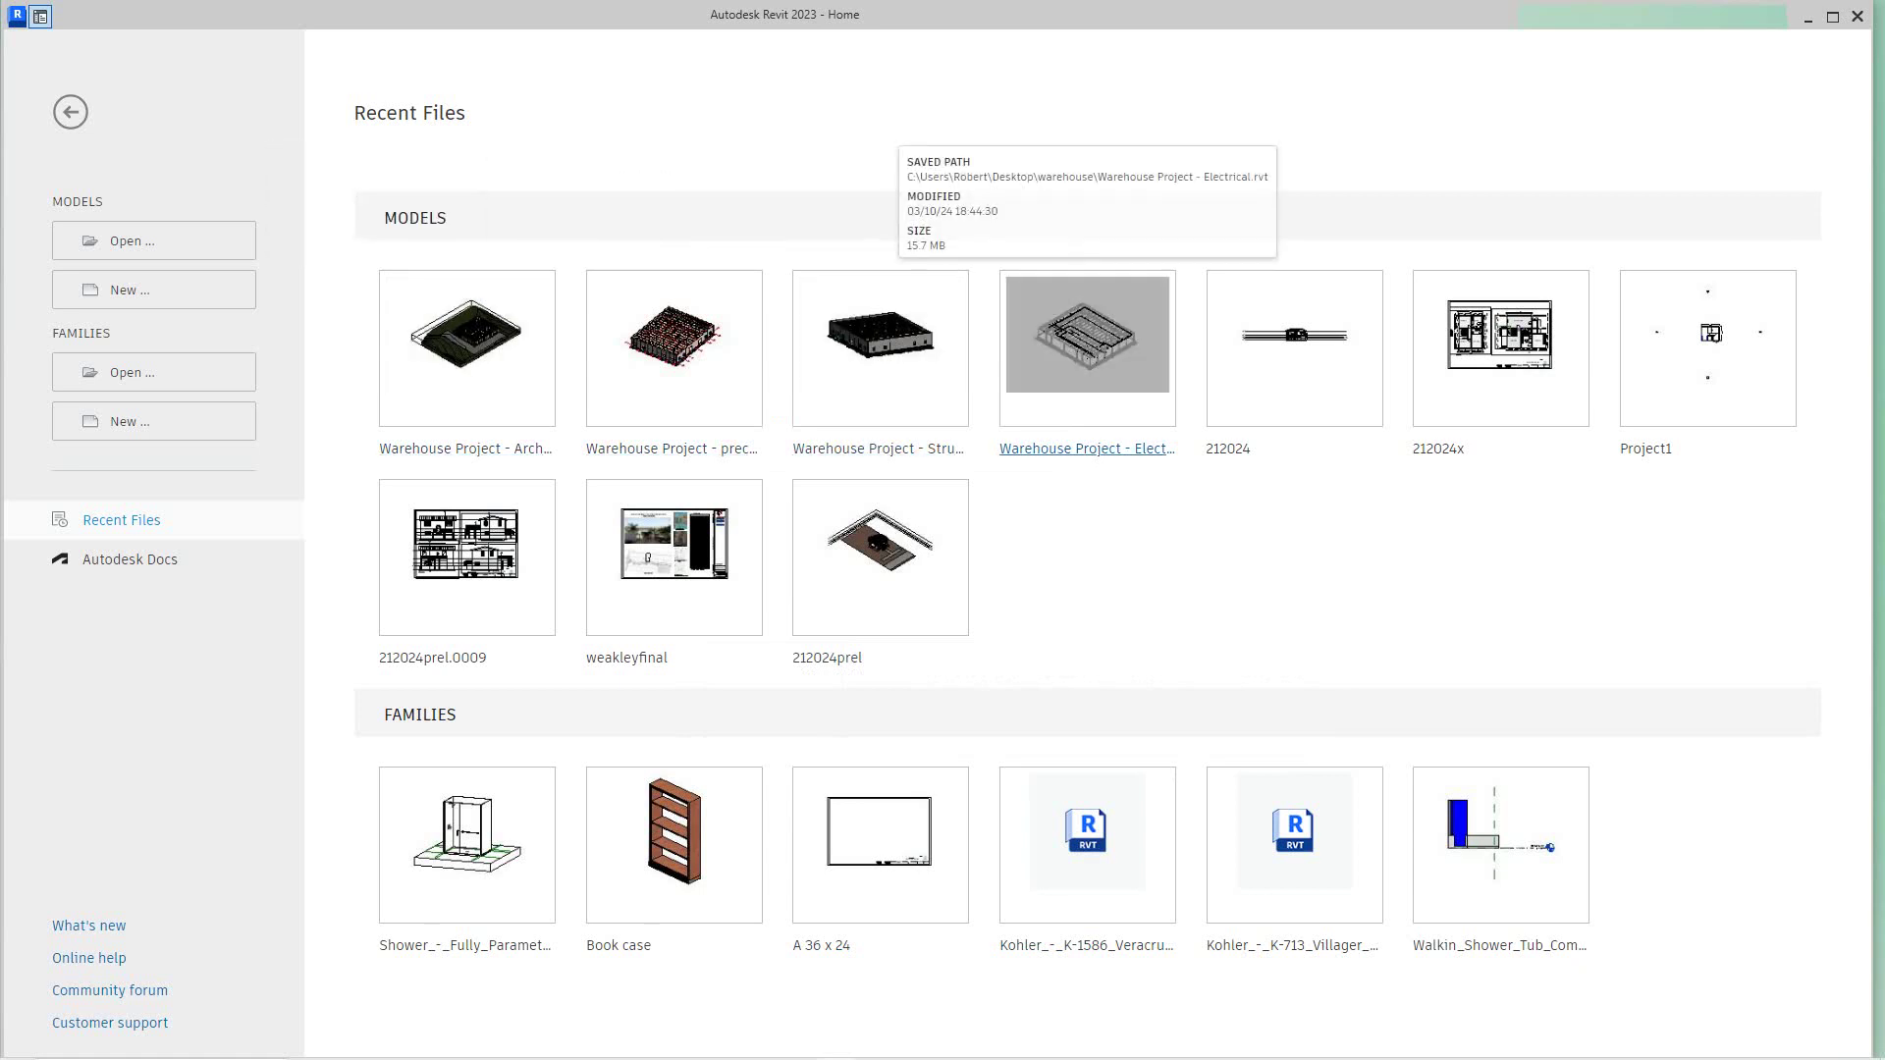
Step: Open the recent model Warehouse Project - Electrical.rvt, dismiss the upgrade notice and inspect its cable trays and conduits in 3D
left_click(1088, 344)
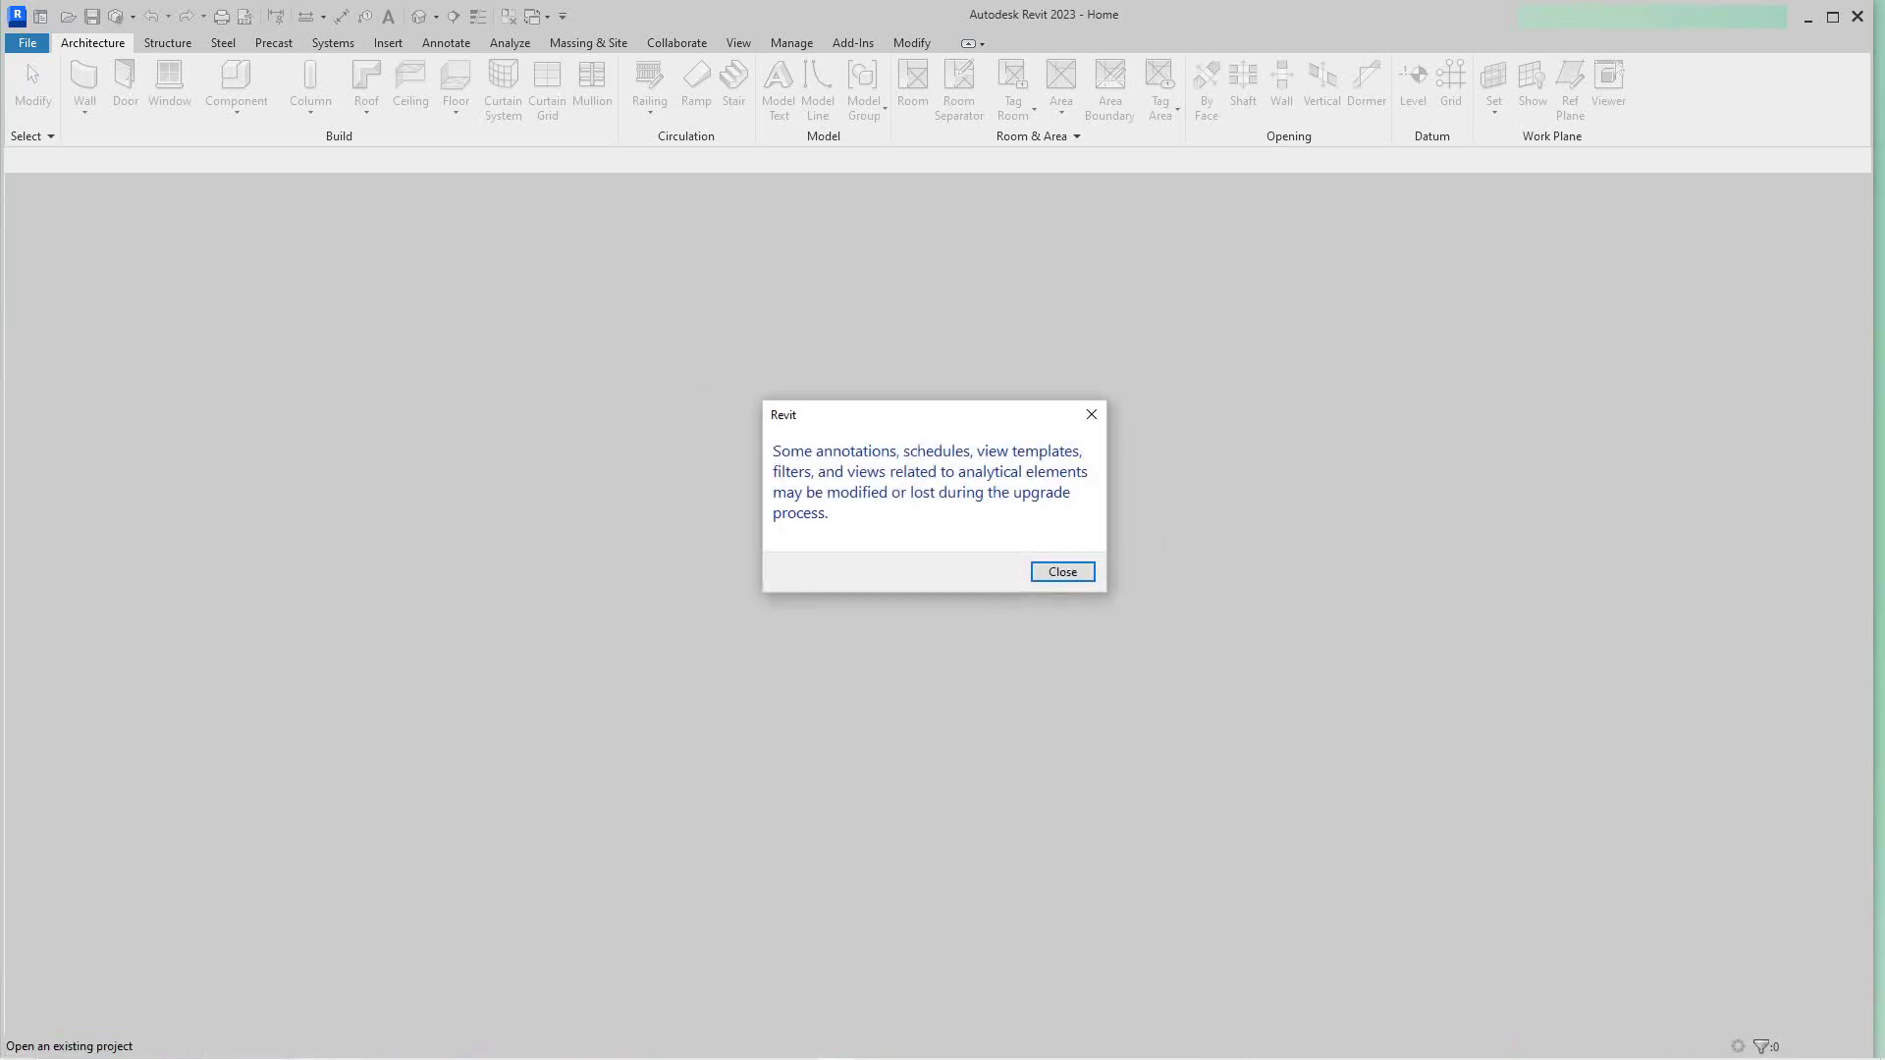
key("Return")
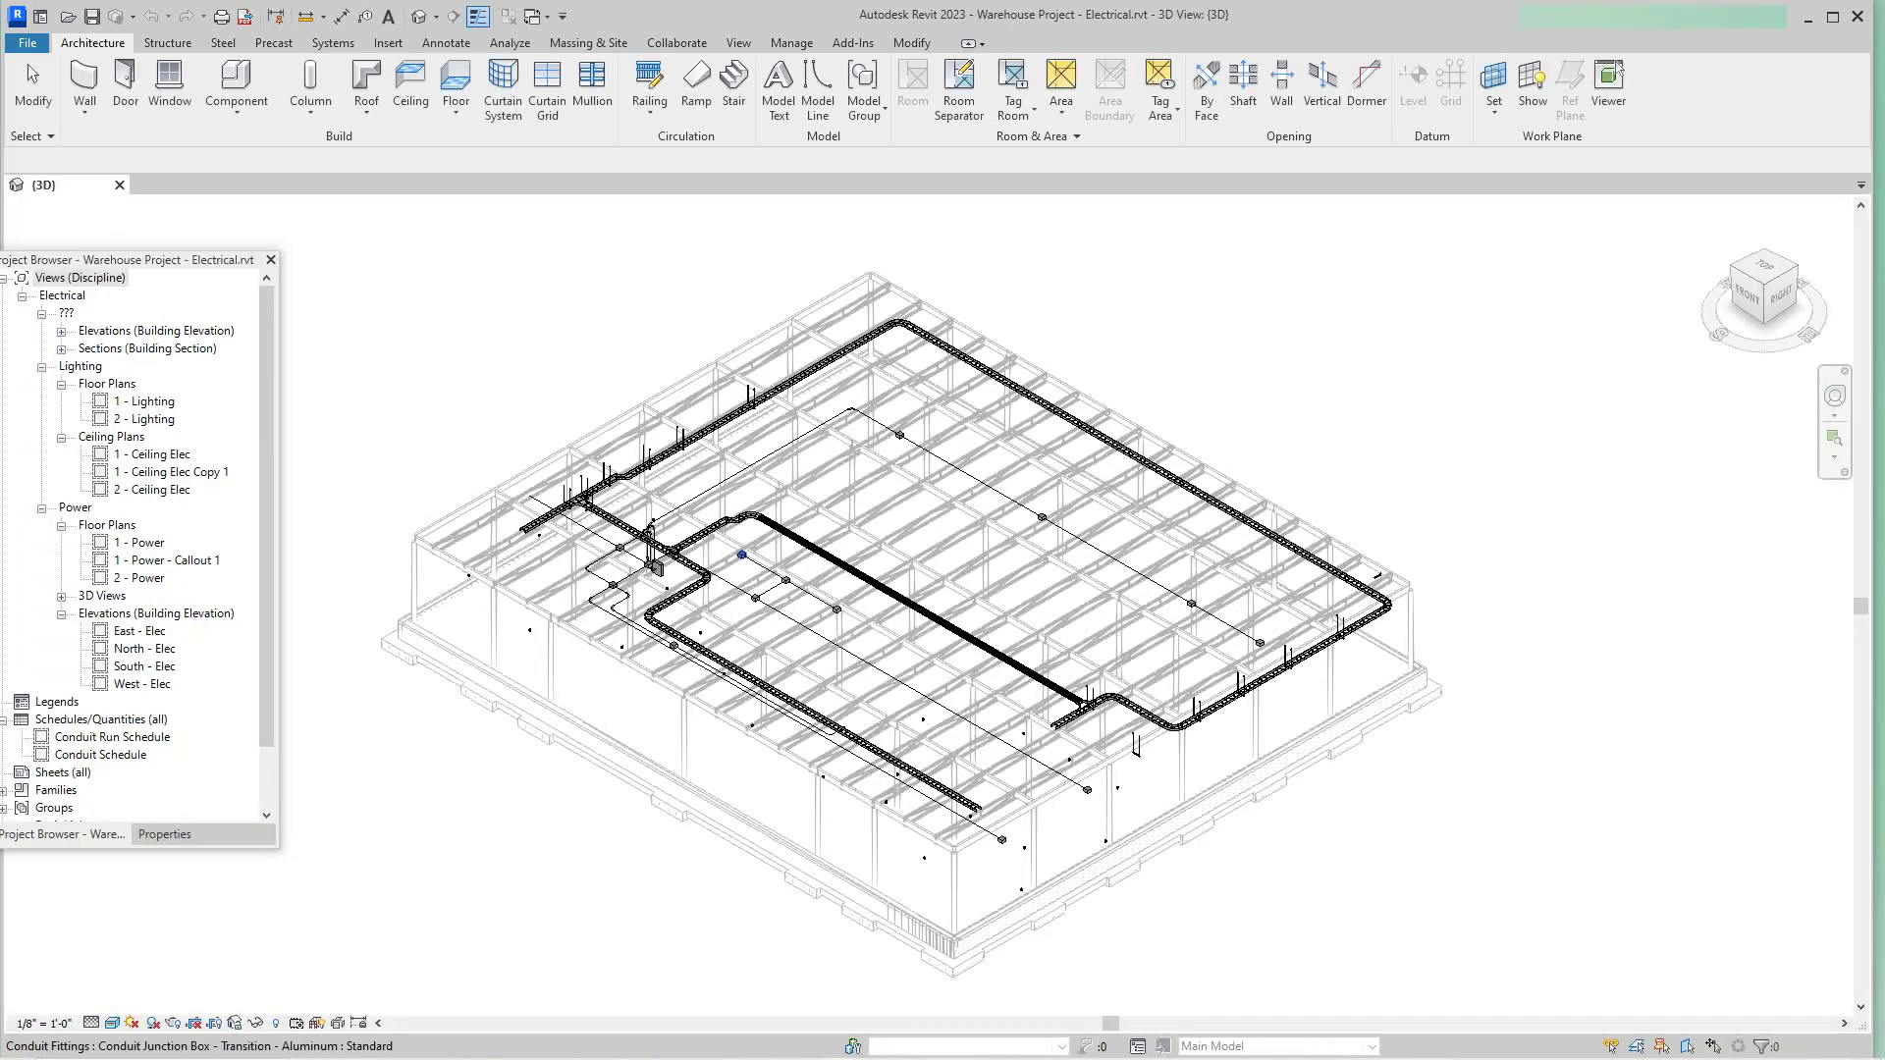
scroll(666, 511, "up", 5)
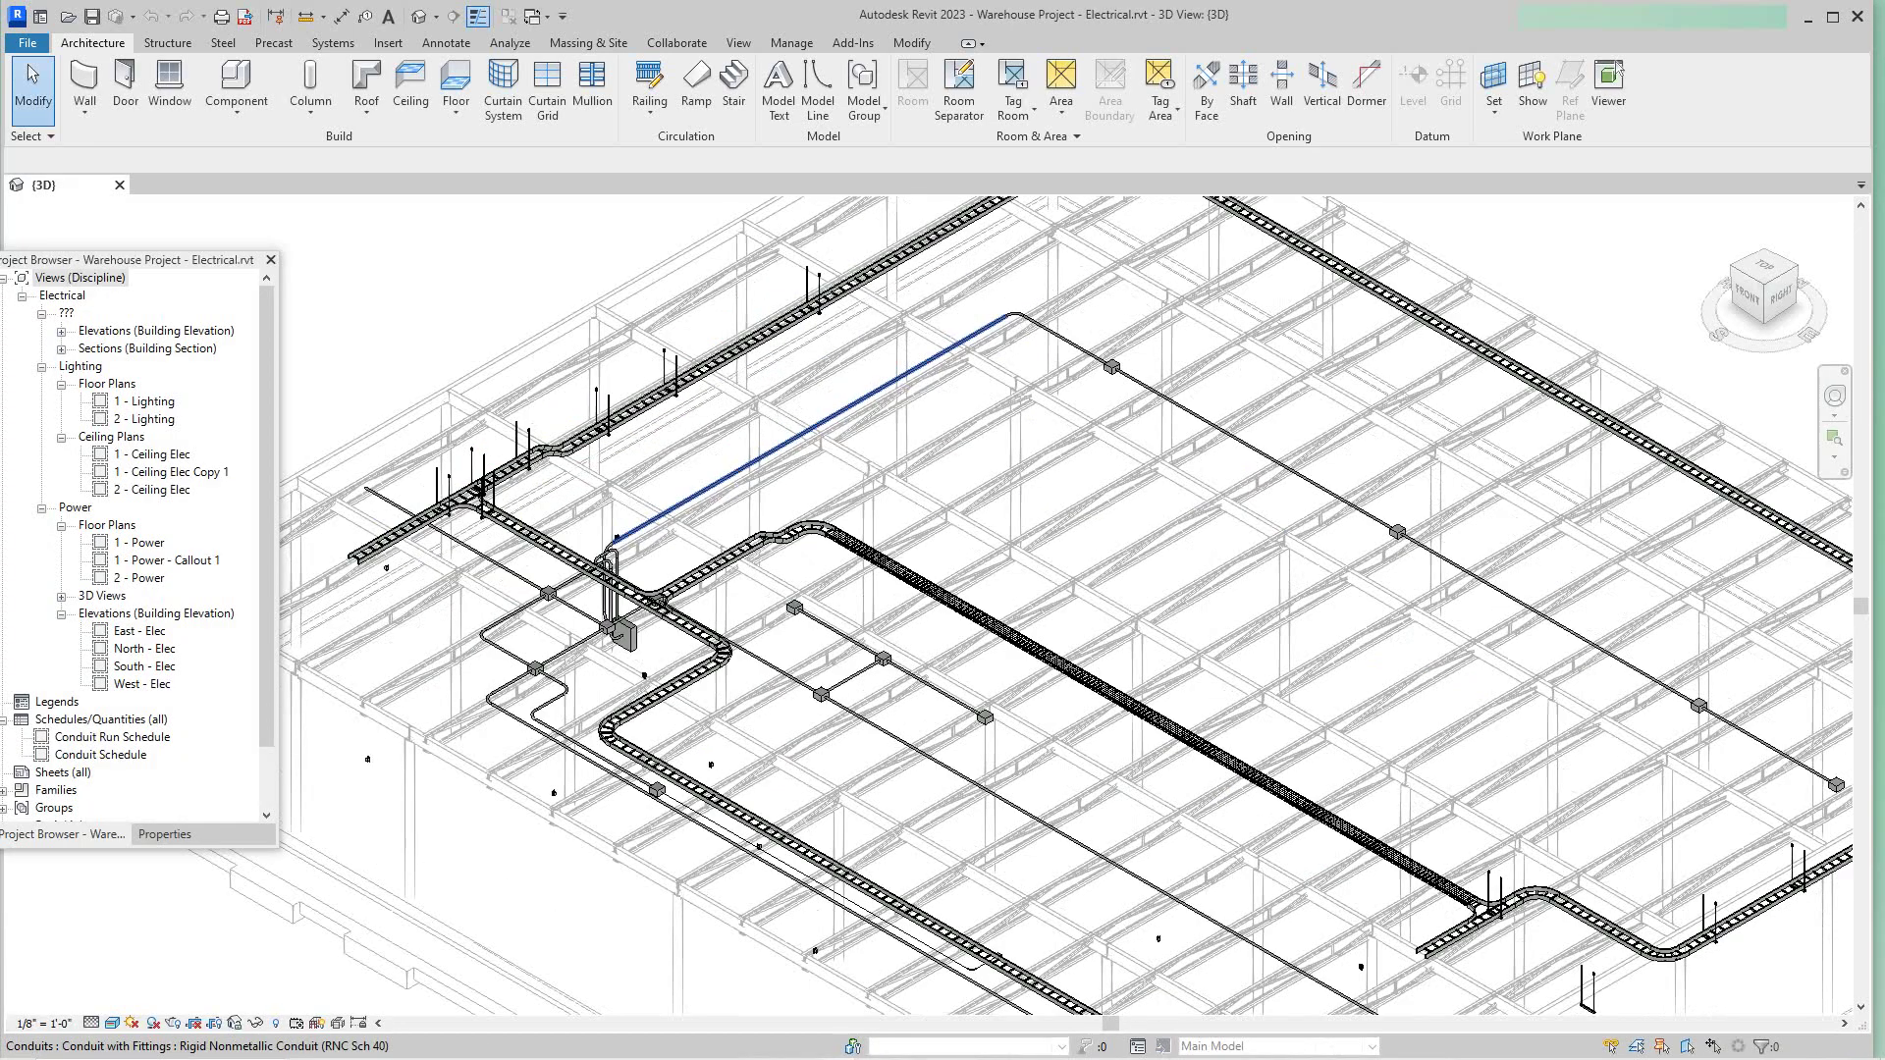
scroll(815, 432, "down", 5)
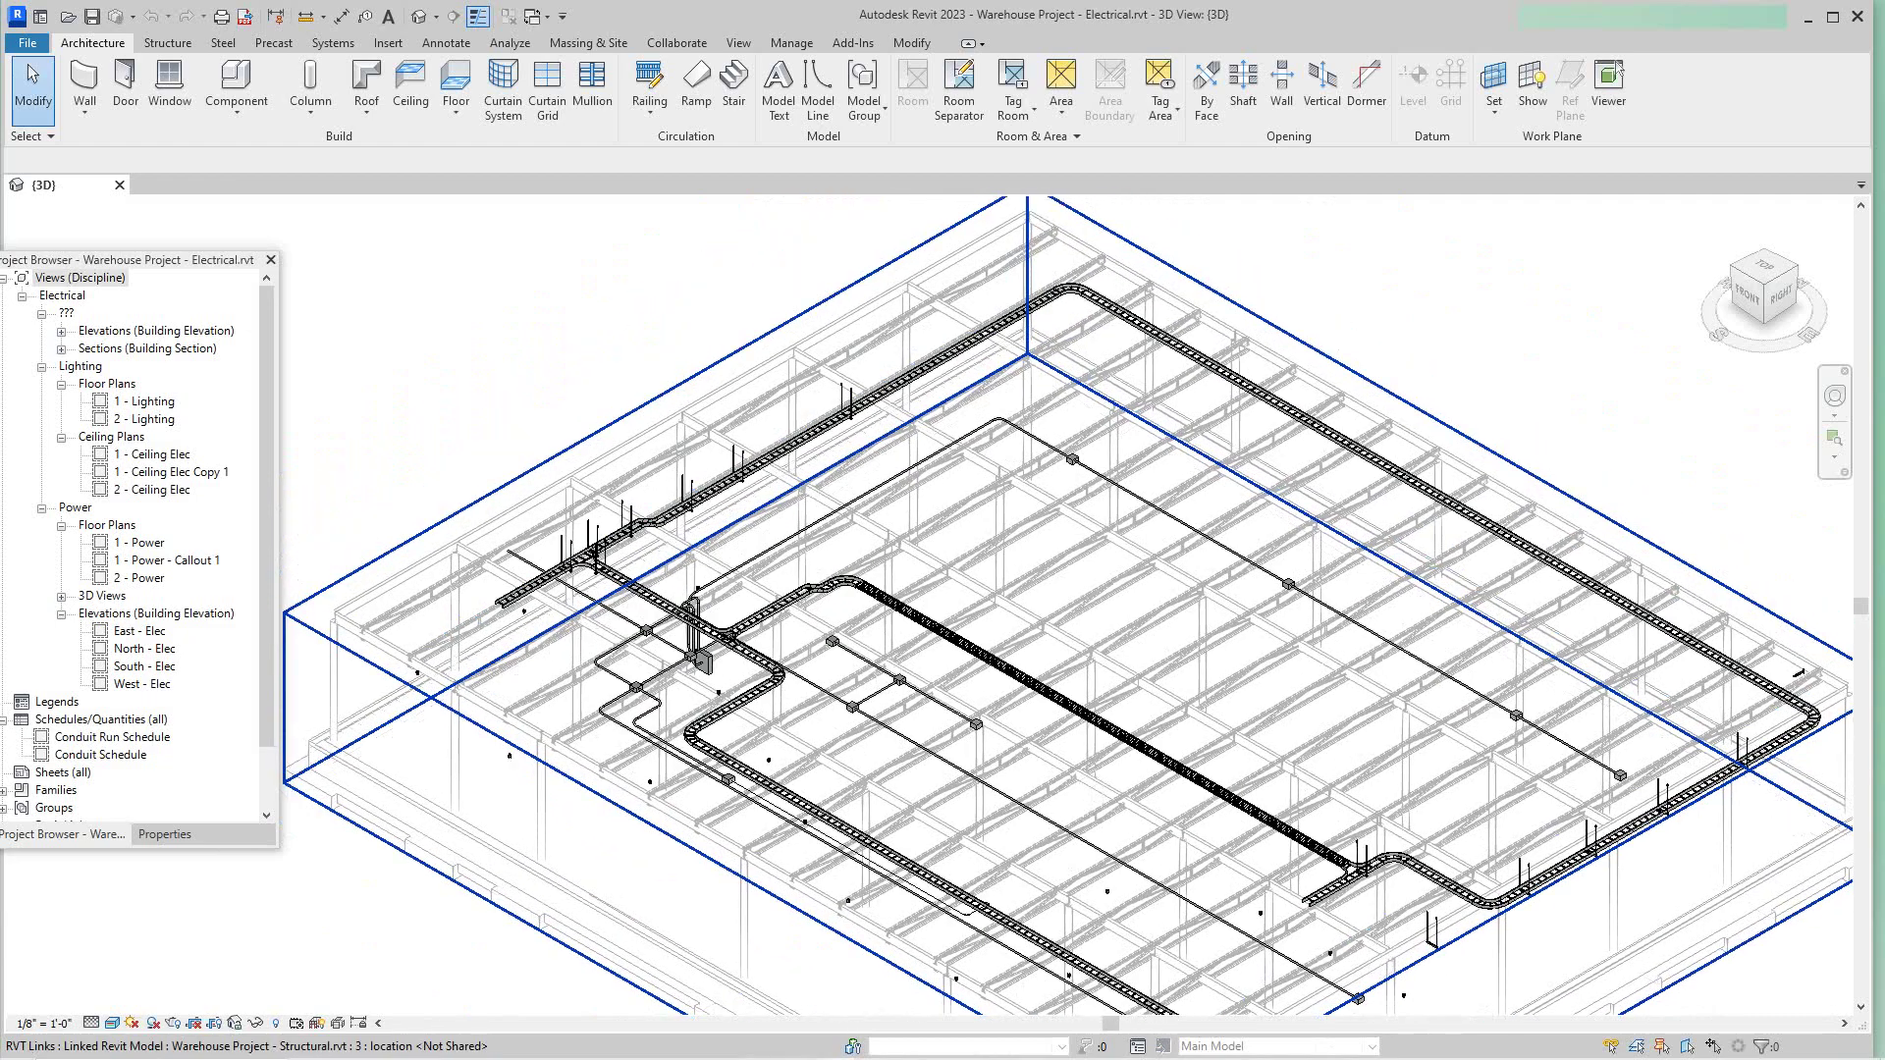
scroll(761, 613, "up", 2)
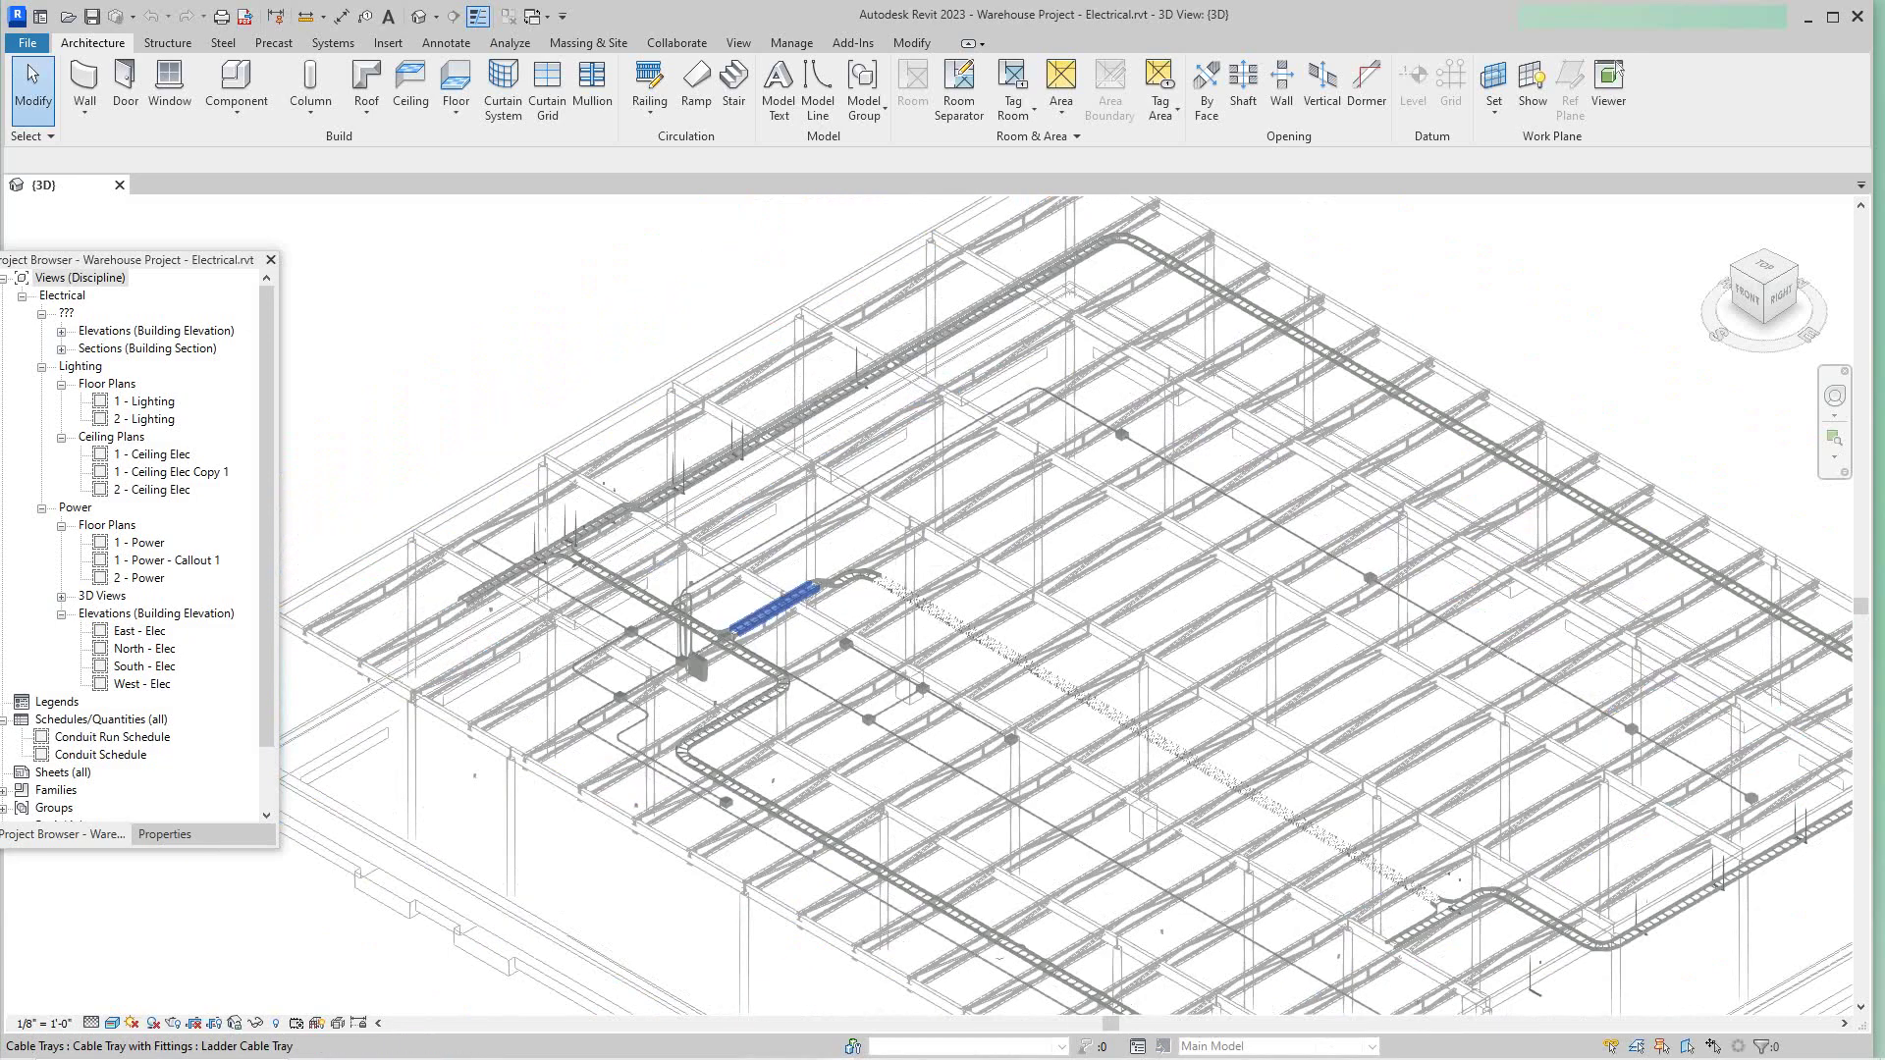
scroll(761, 614, "down", 3)
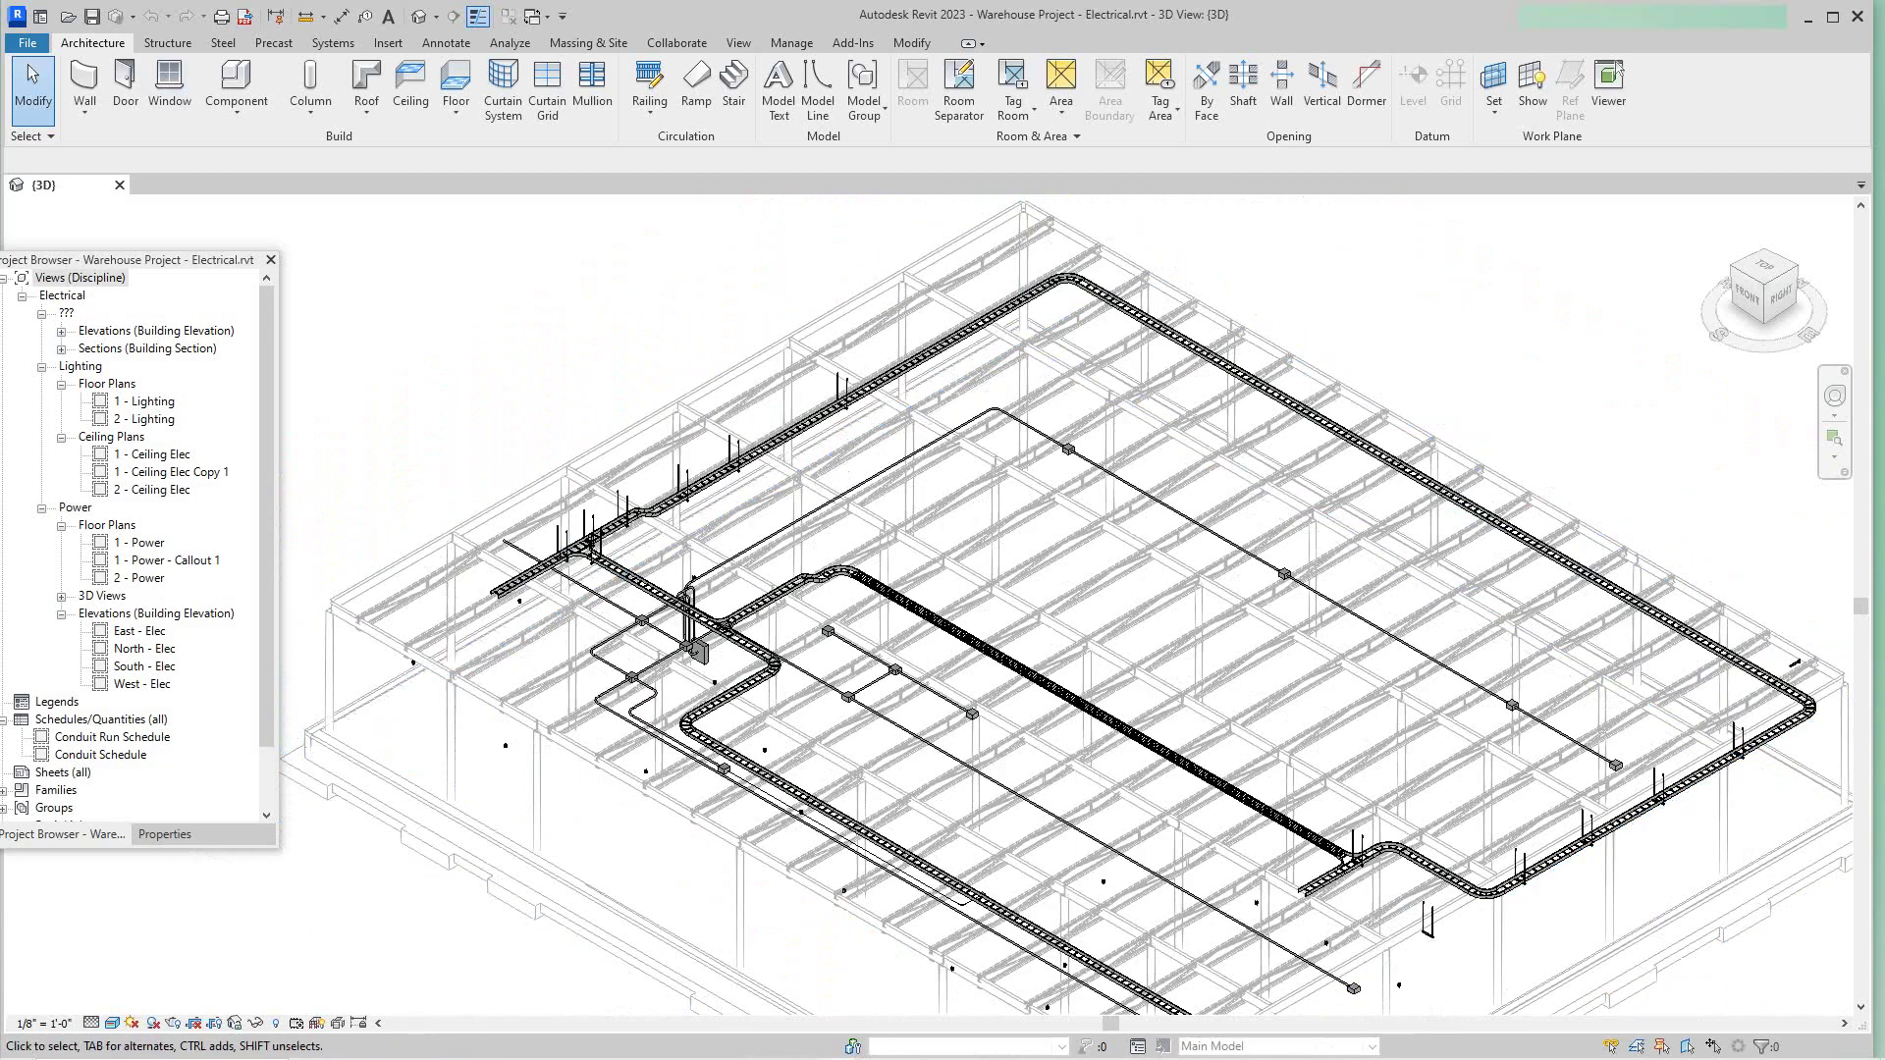
Step: Reload the Warehouse Project - Architectural.rvt link in the electrical model and view the surrounding site
scroll(137, 545, "down", 2)
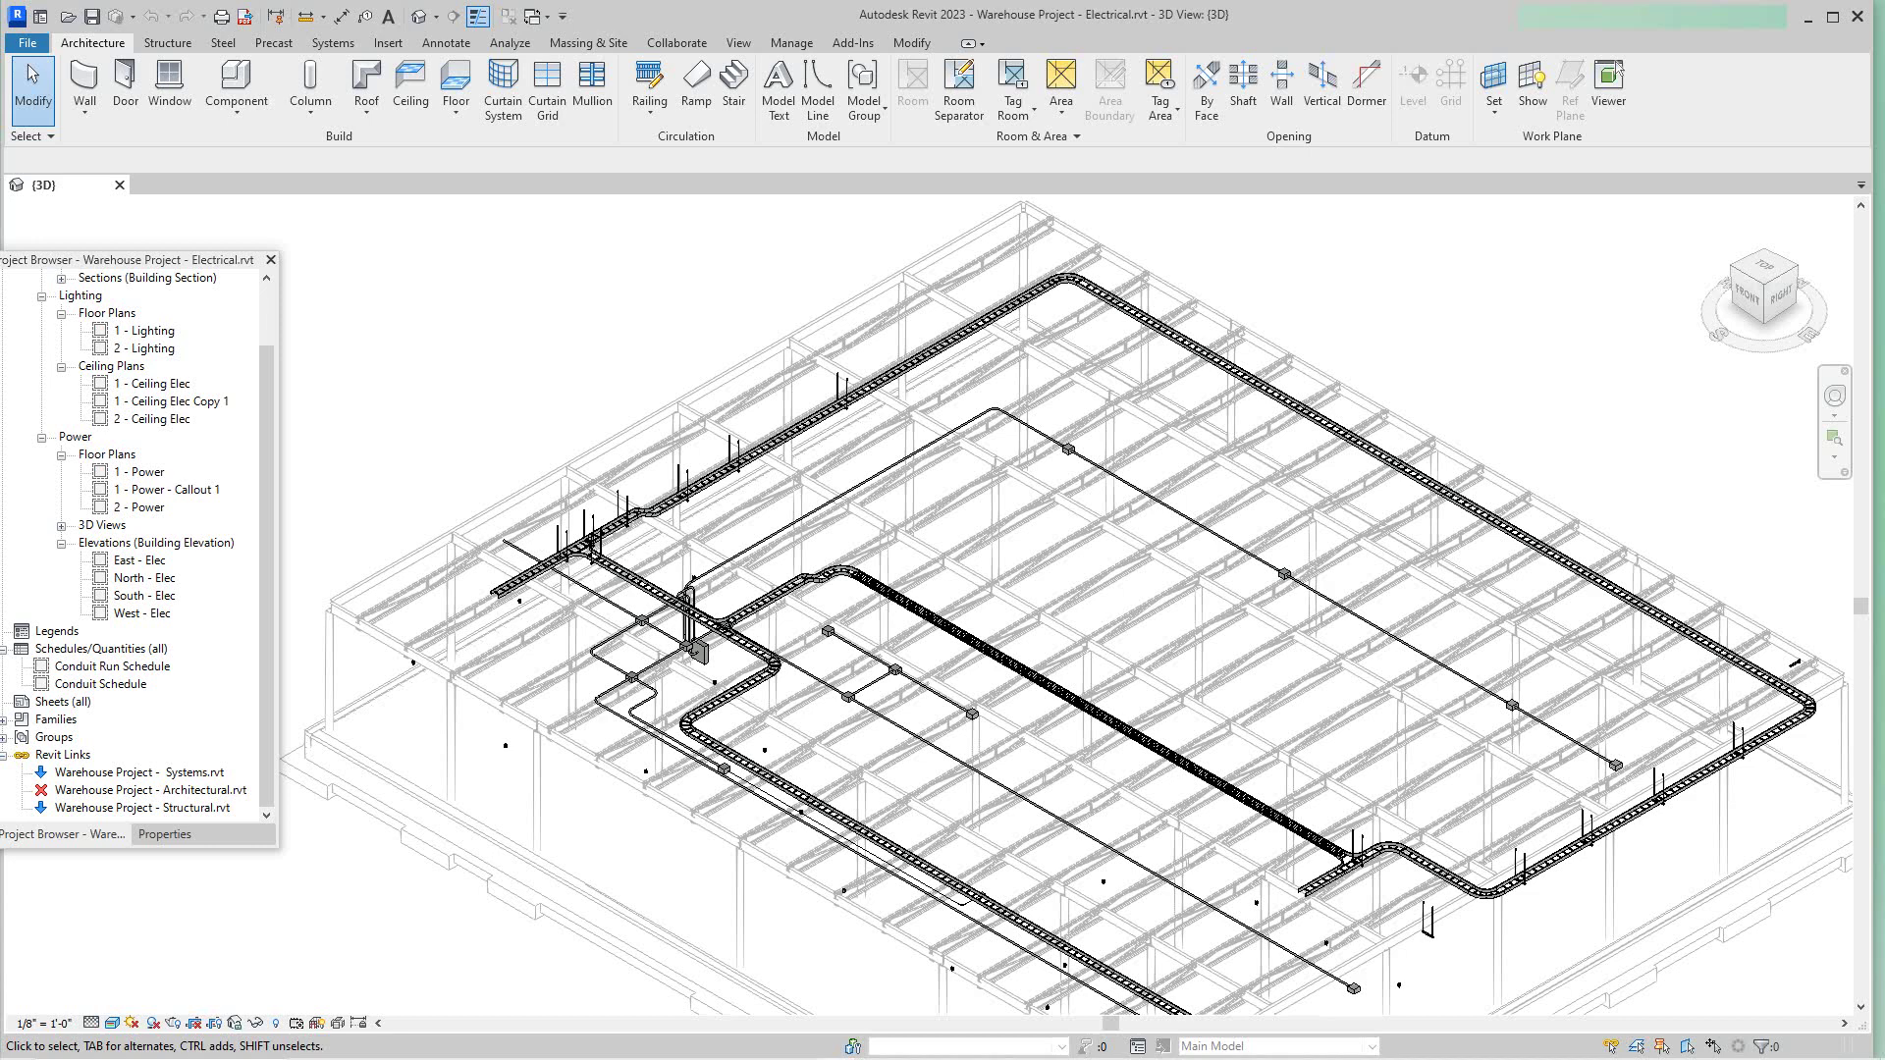
left_click(151, 790)
right_click(150, 790)
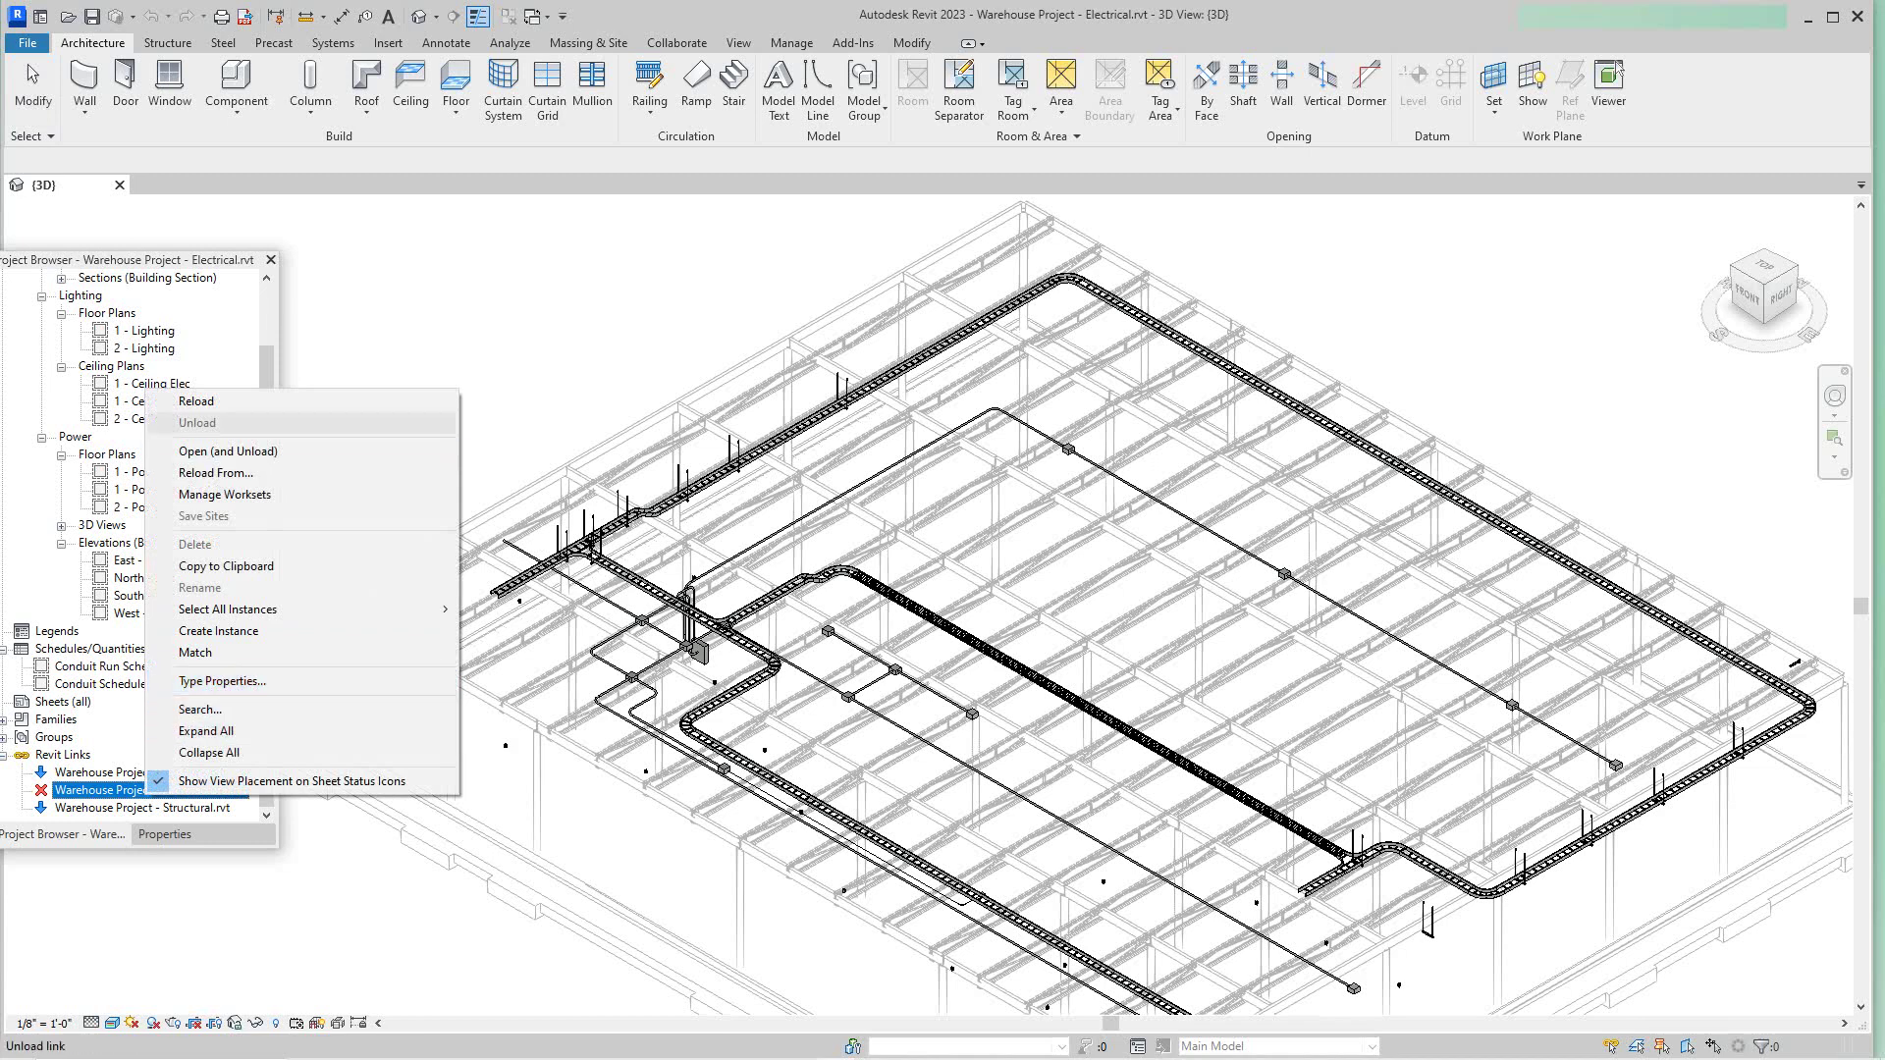
left_click(196, 401)
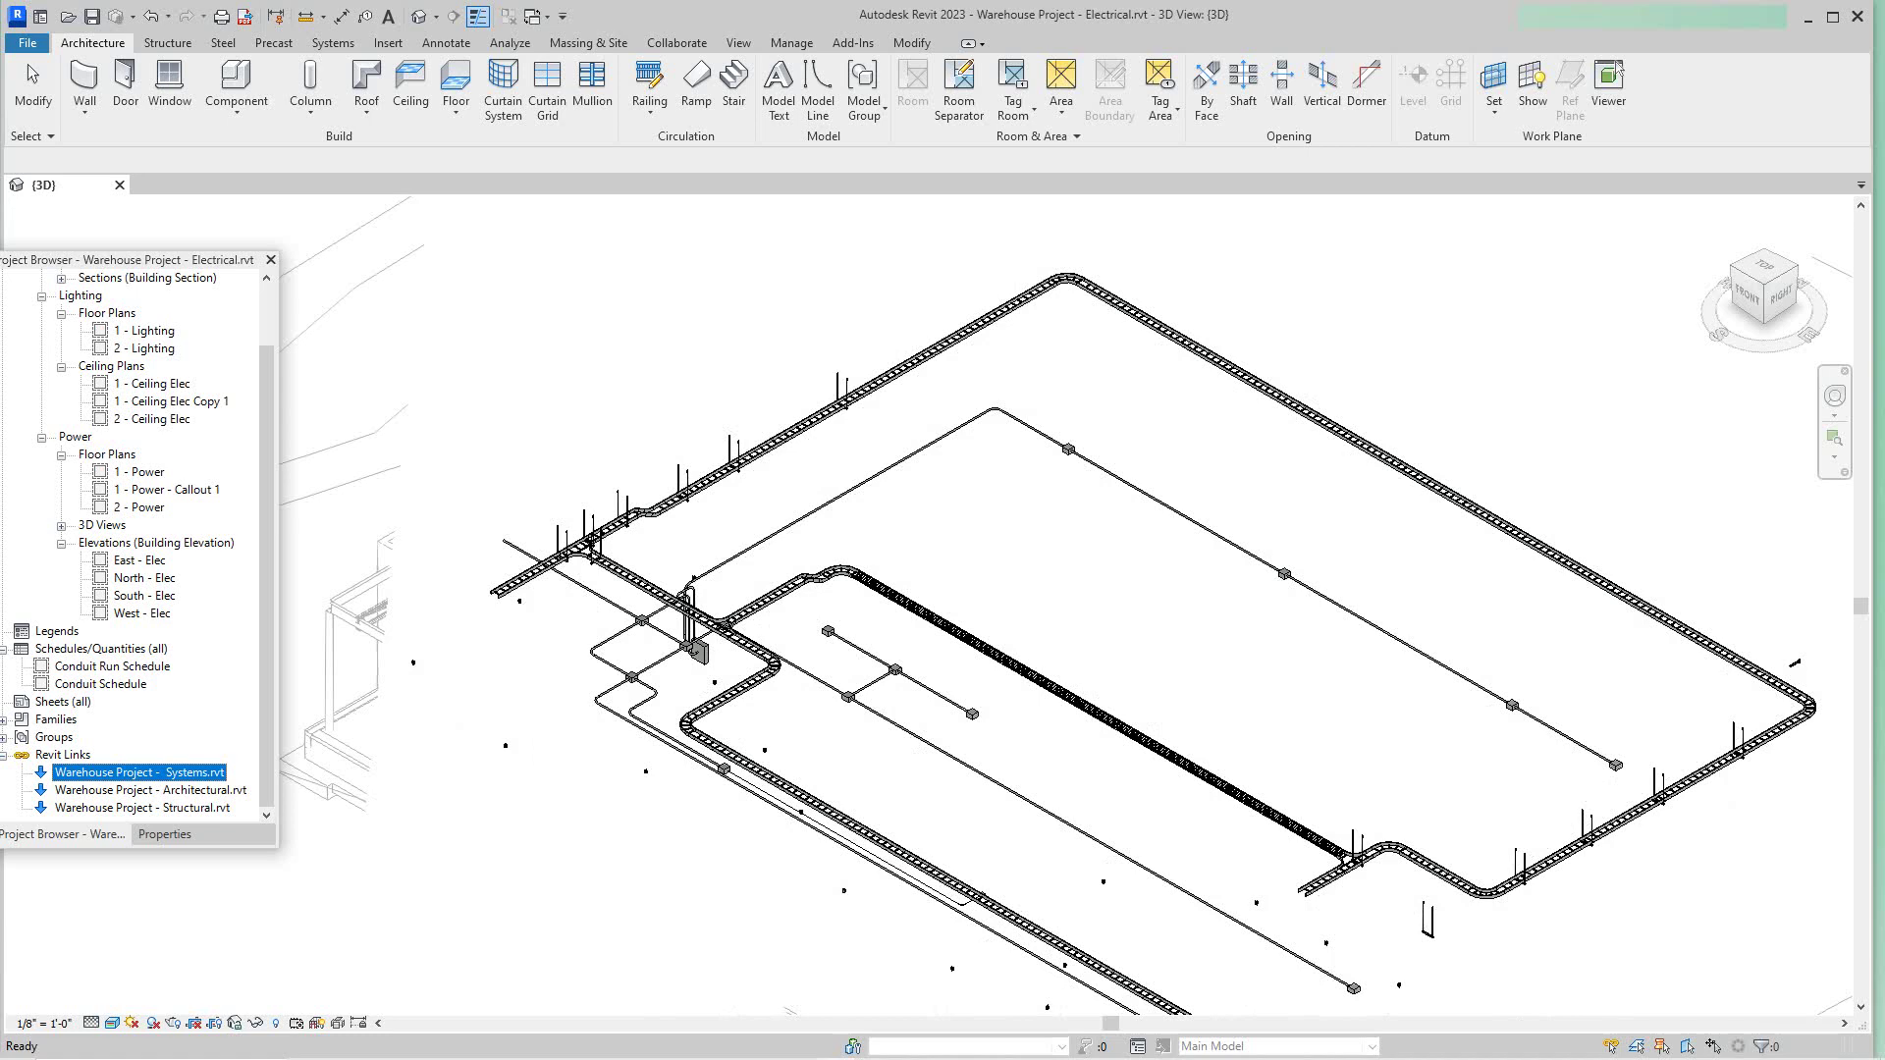
scroll(556, 628, "down", 2)
scroll(556, 629, "up", 1)
scroll(555, 628, "down", 1)
scroll(569, 764, "down", 2)
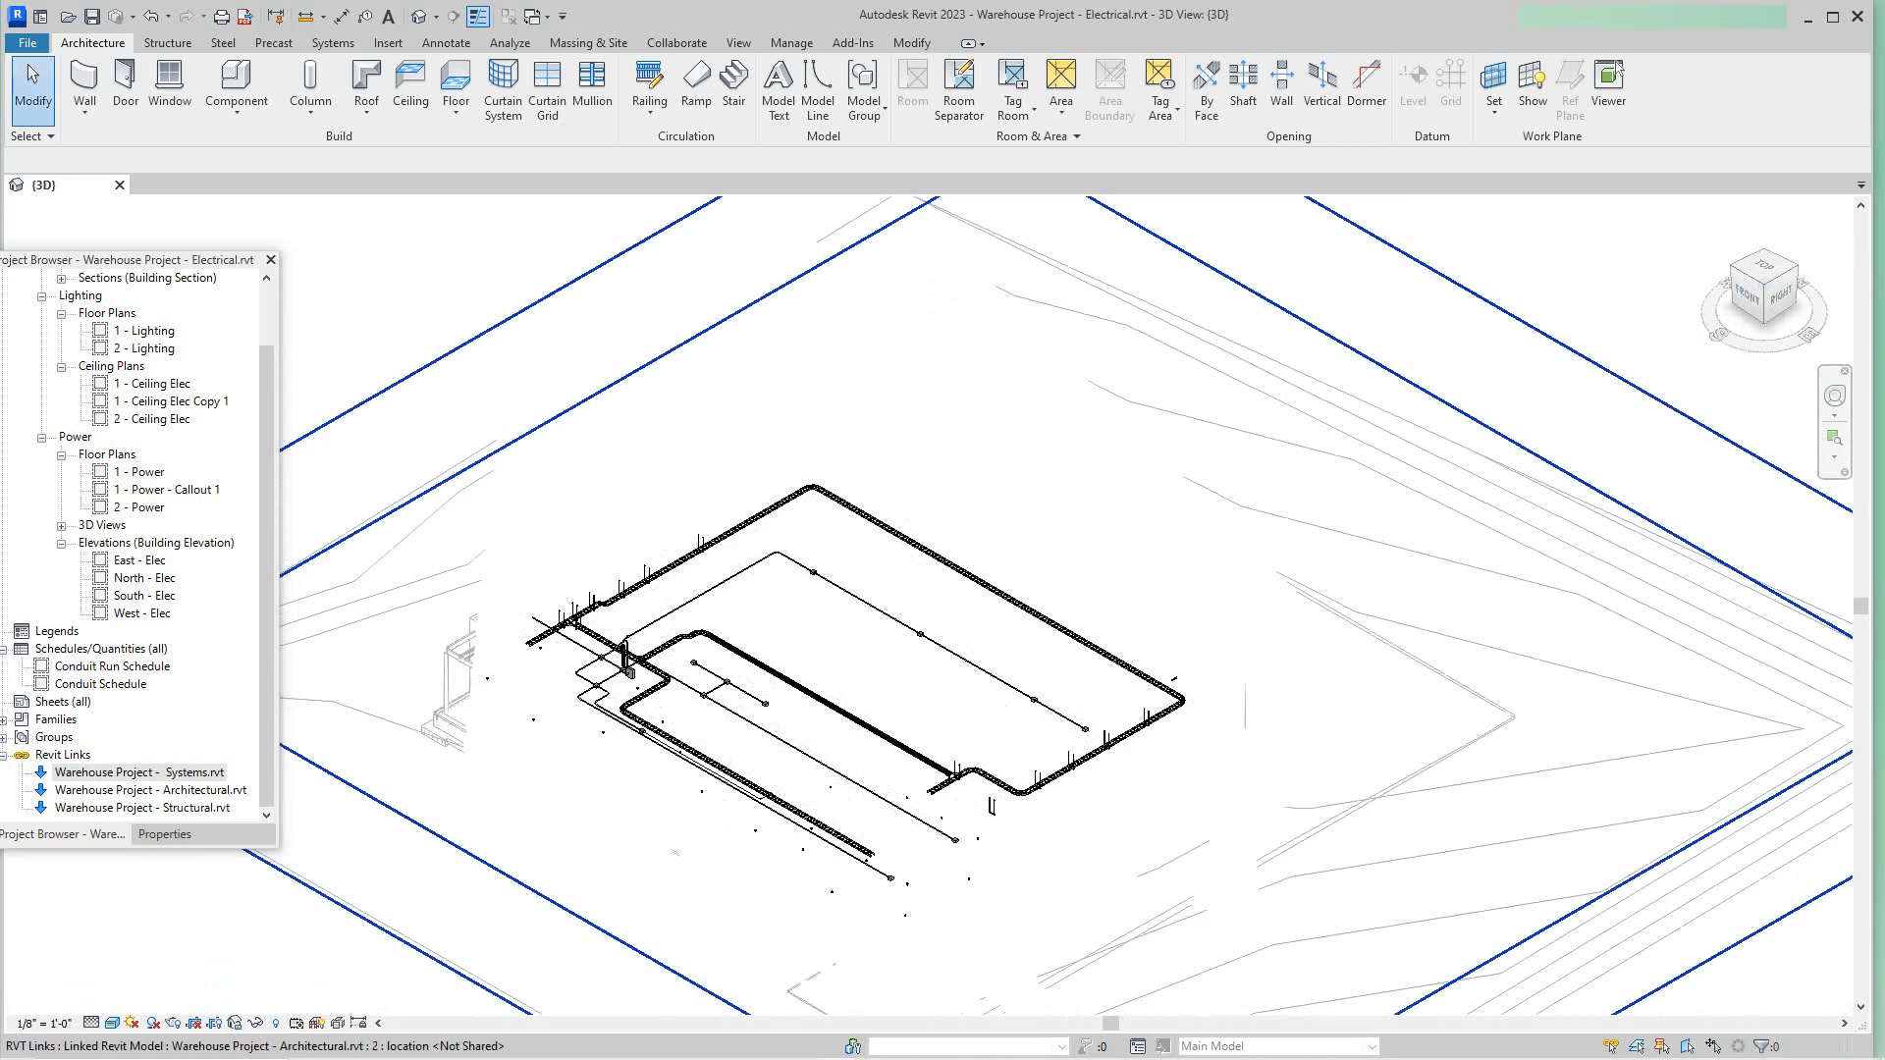
Step: Inspect the electrical model's cable trays and conduits in 3D against the linked architectural walls and structural framing
scroll(501, 752, "down", 3)
scroll(535, 771, "up", 4)
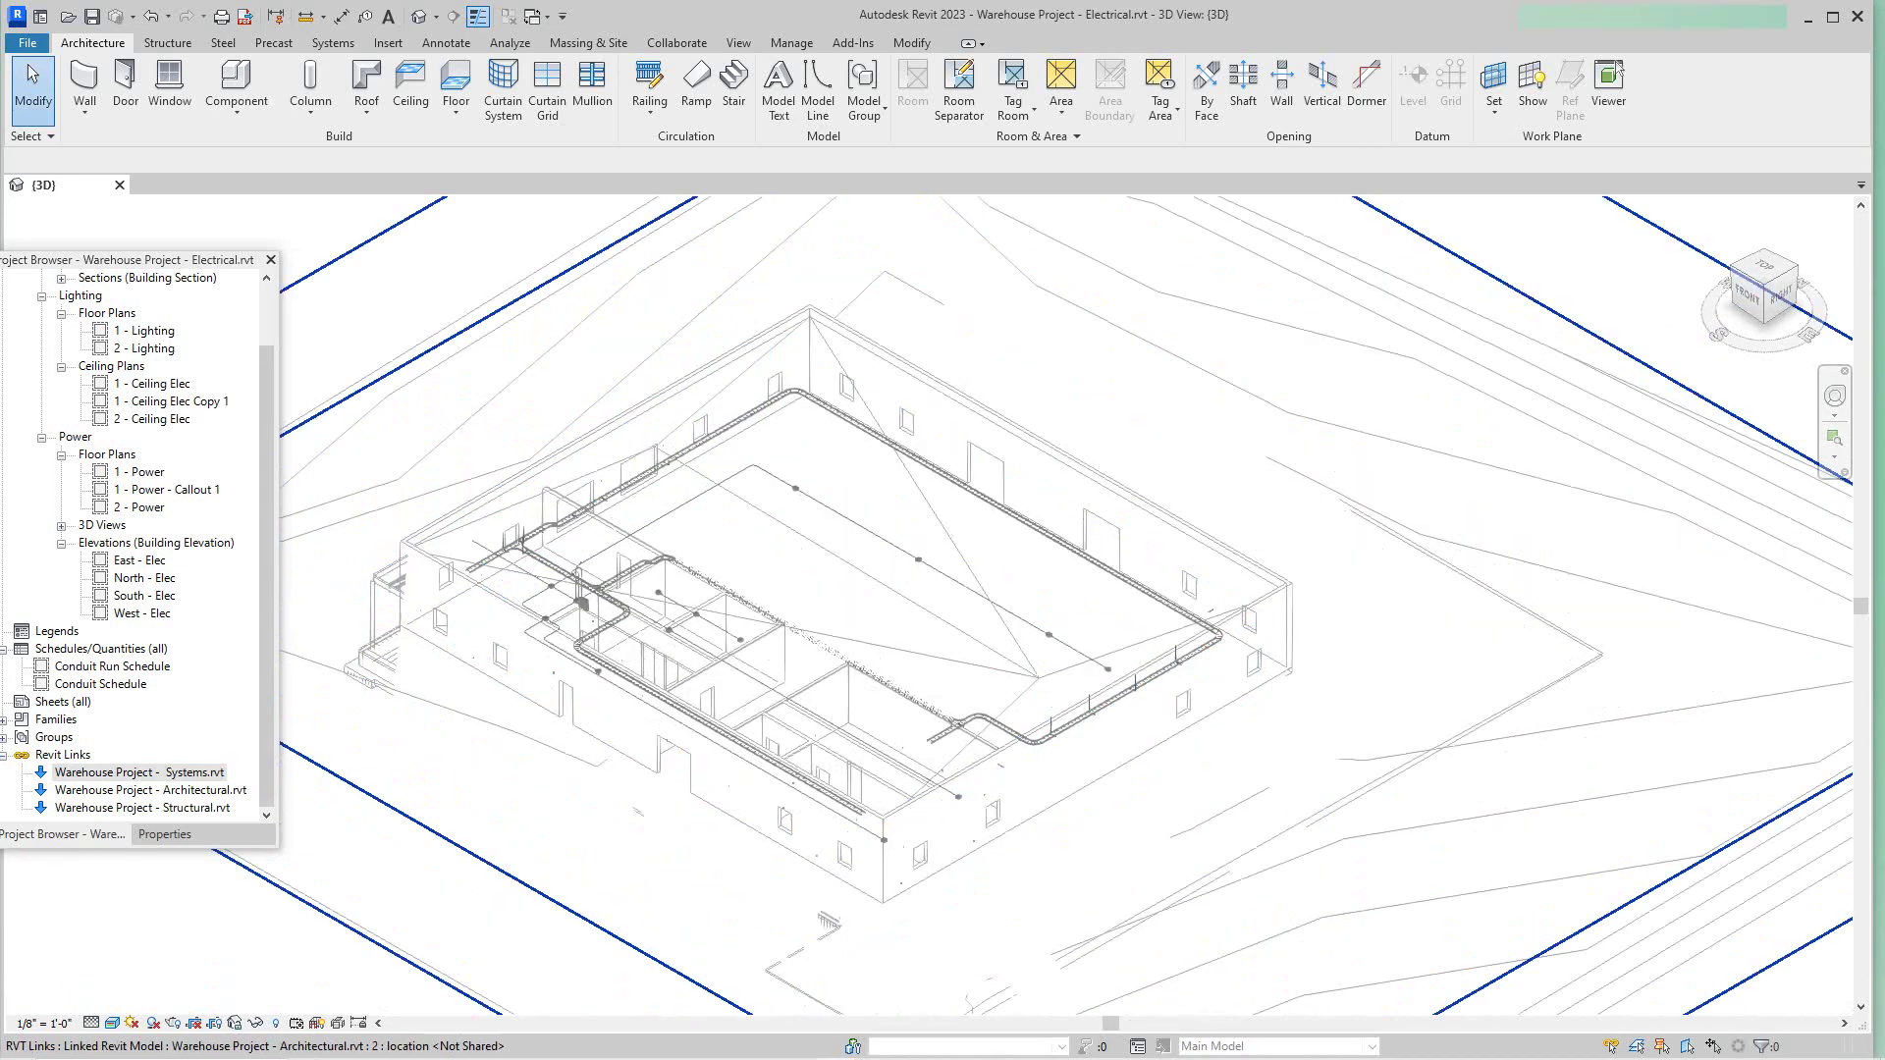
scroll(589, 584, "up", 2)
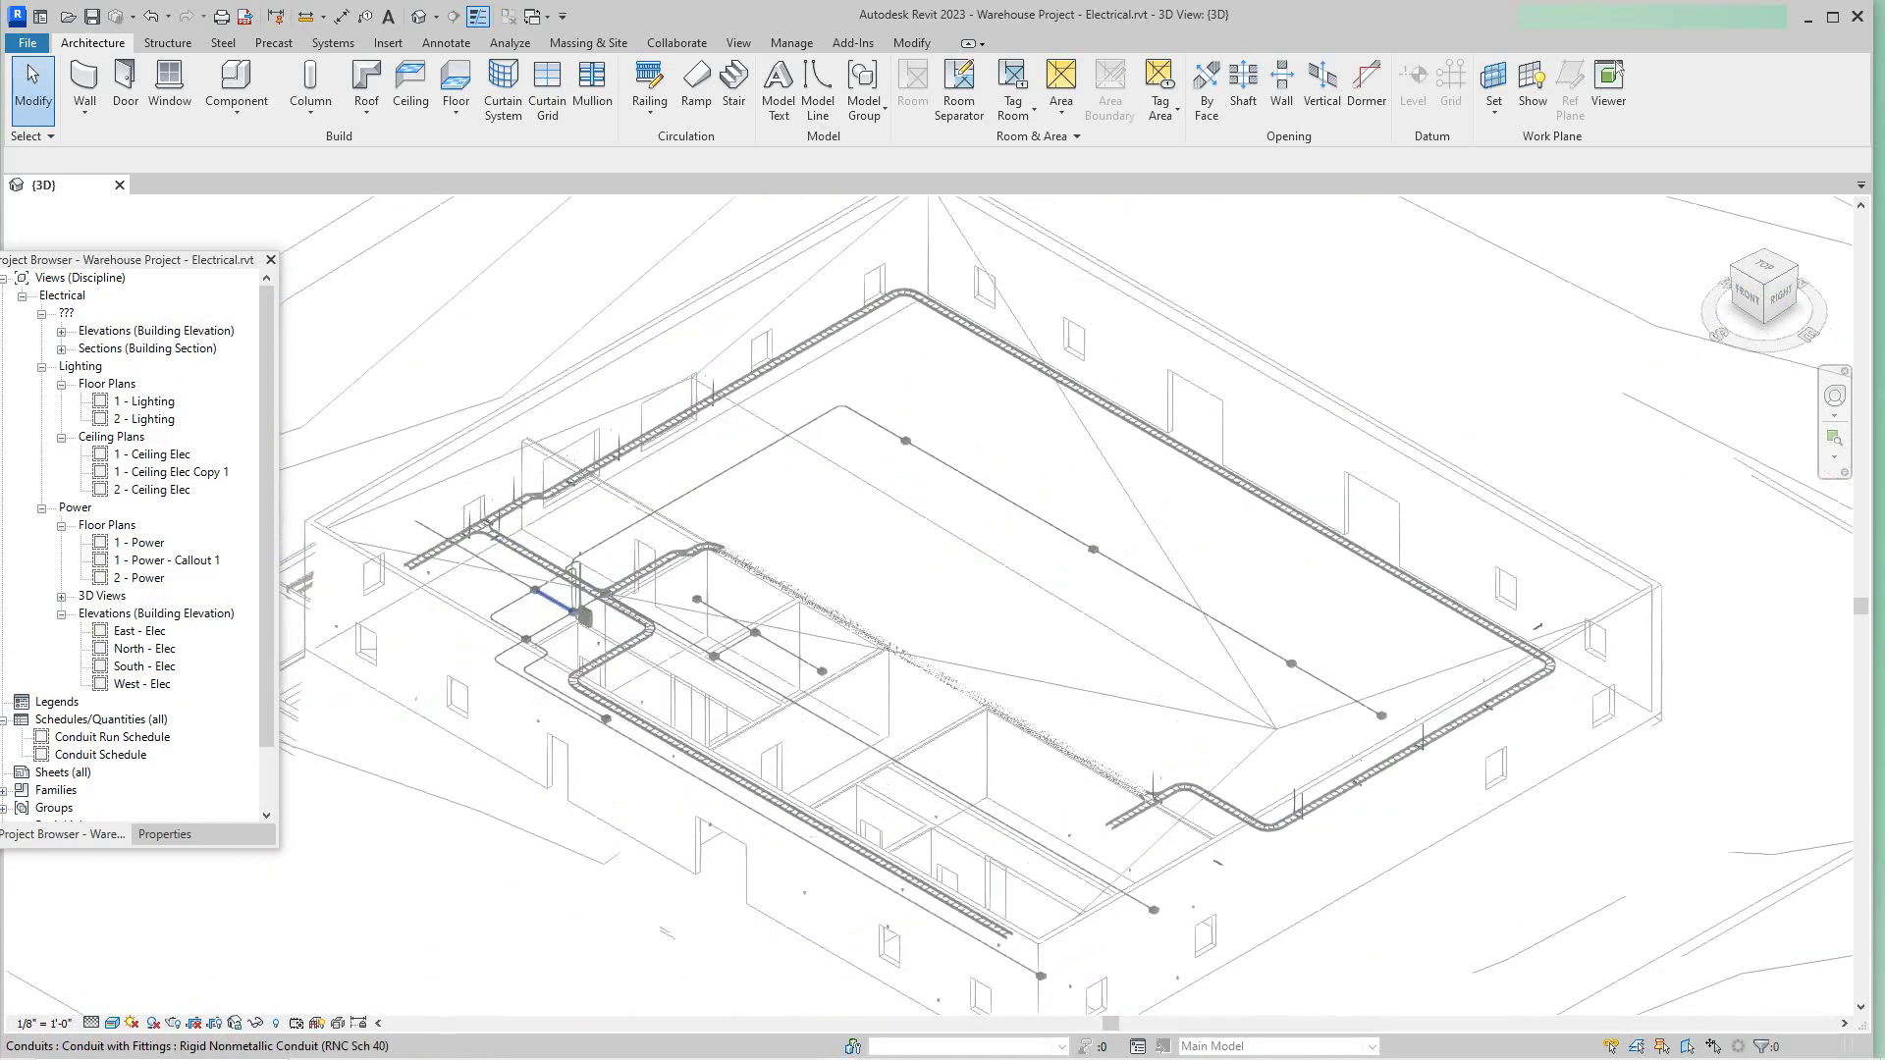
scroll(555, 599, "down", 5)
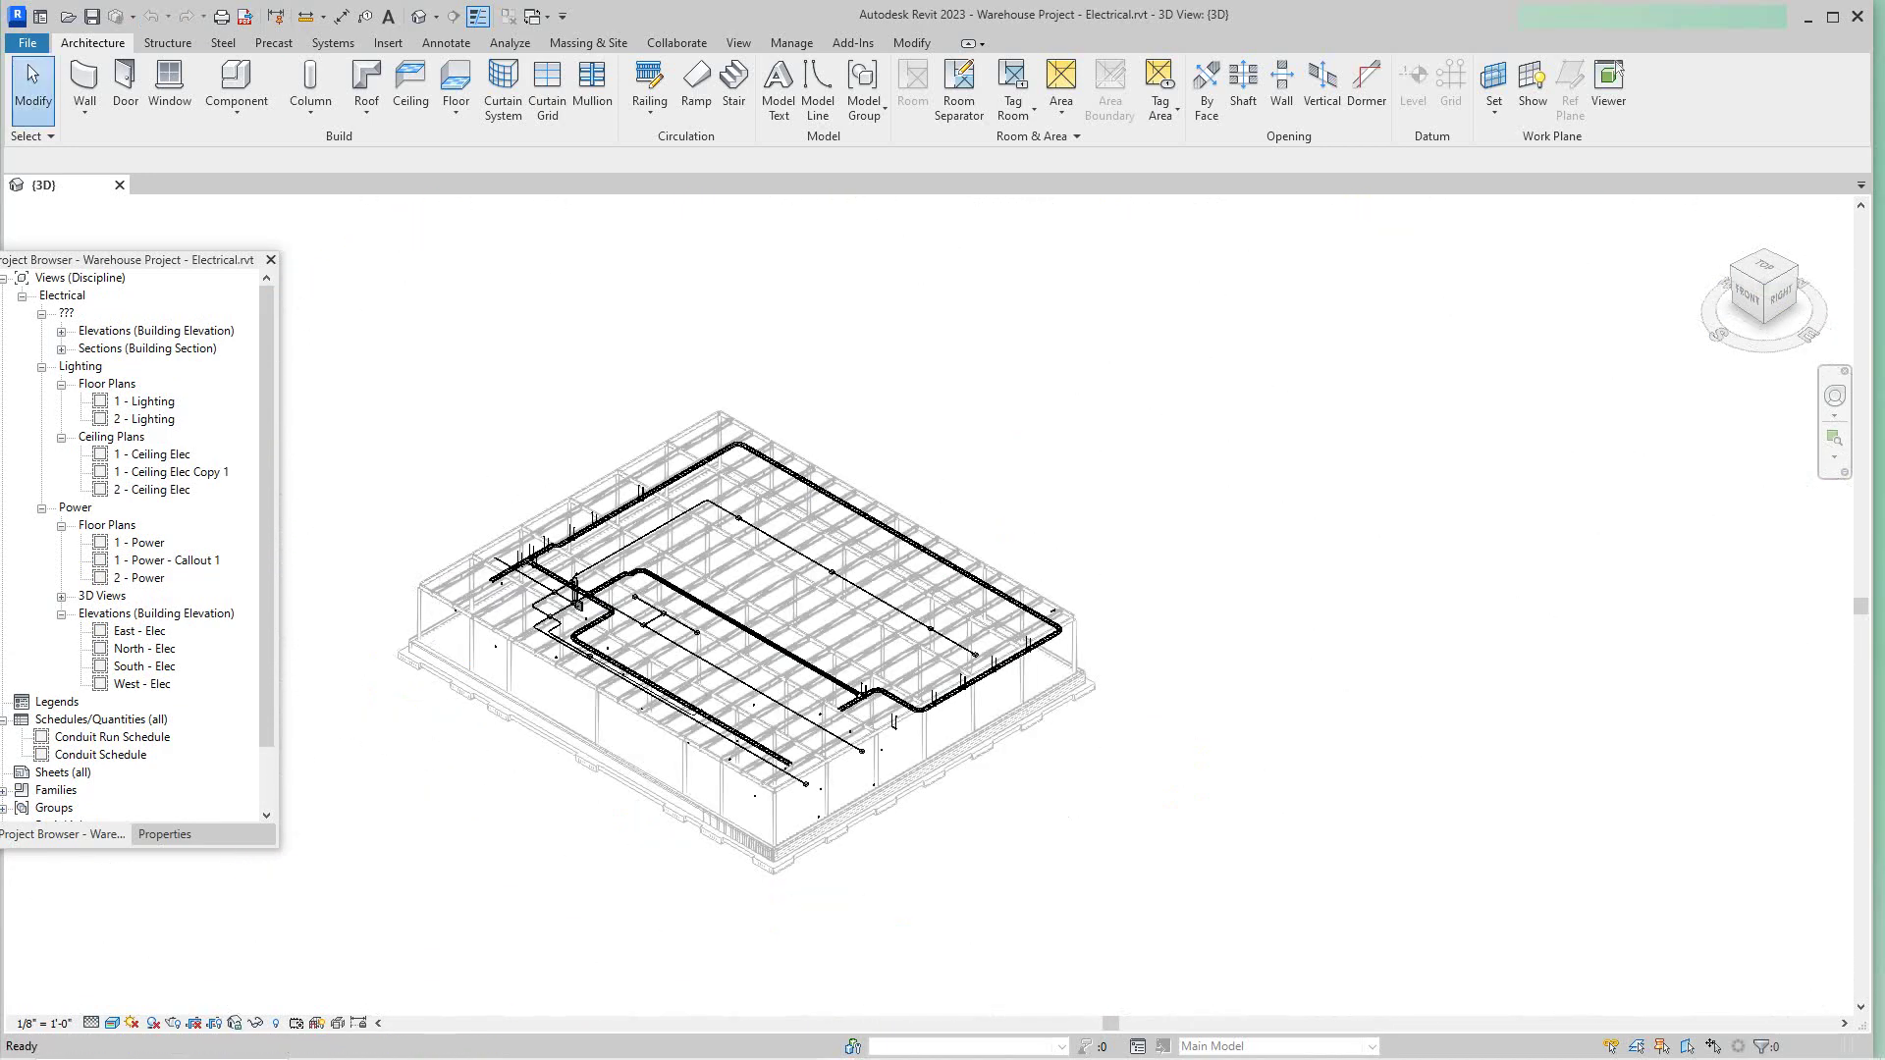
scroll(455, 582, "up", 3)
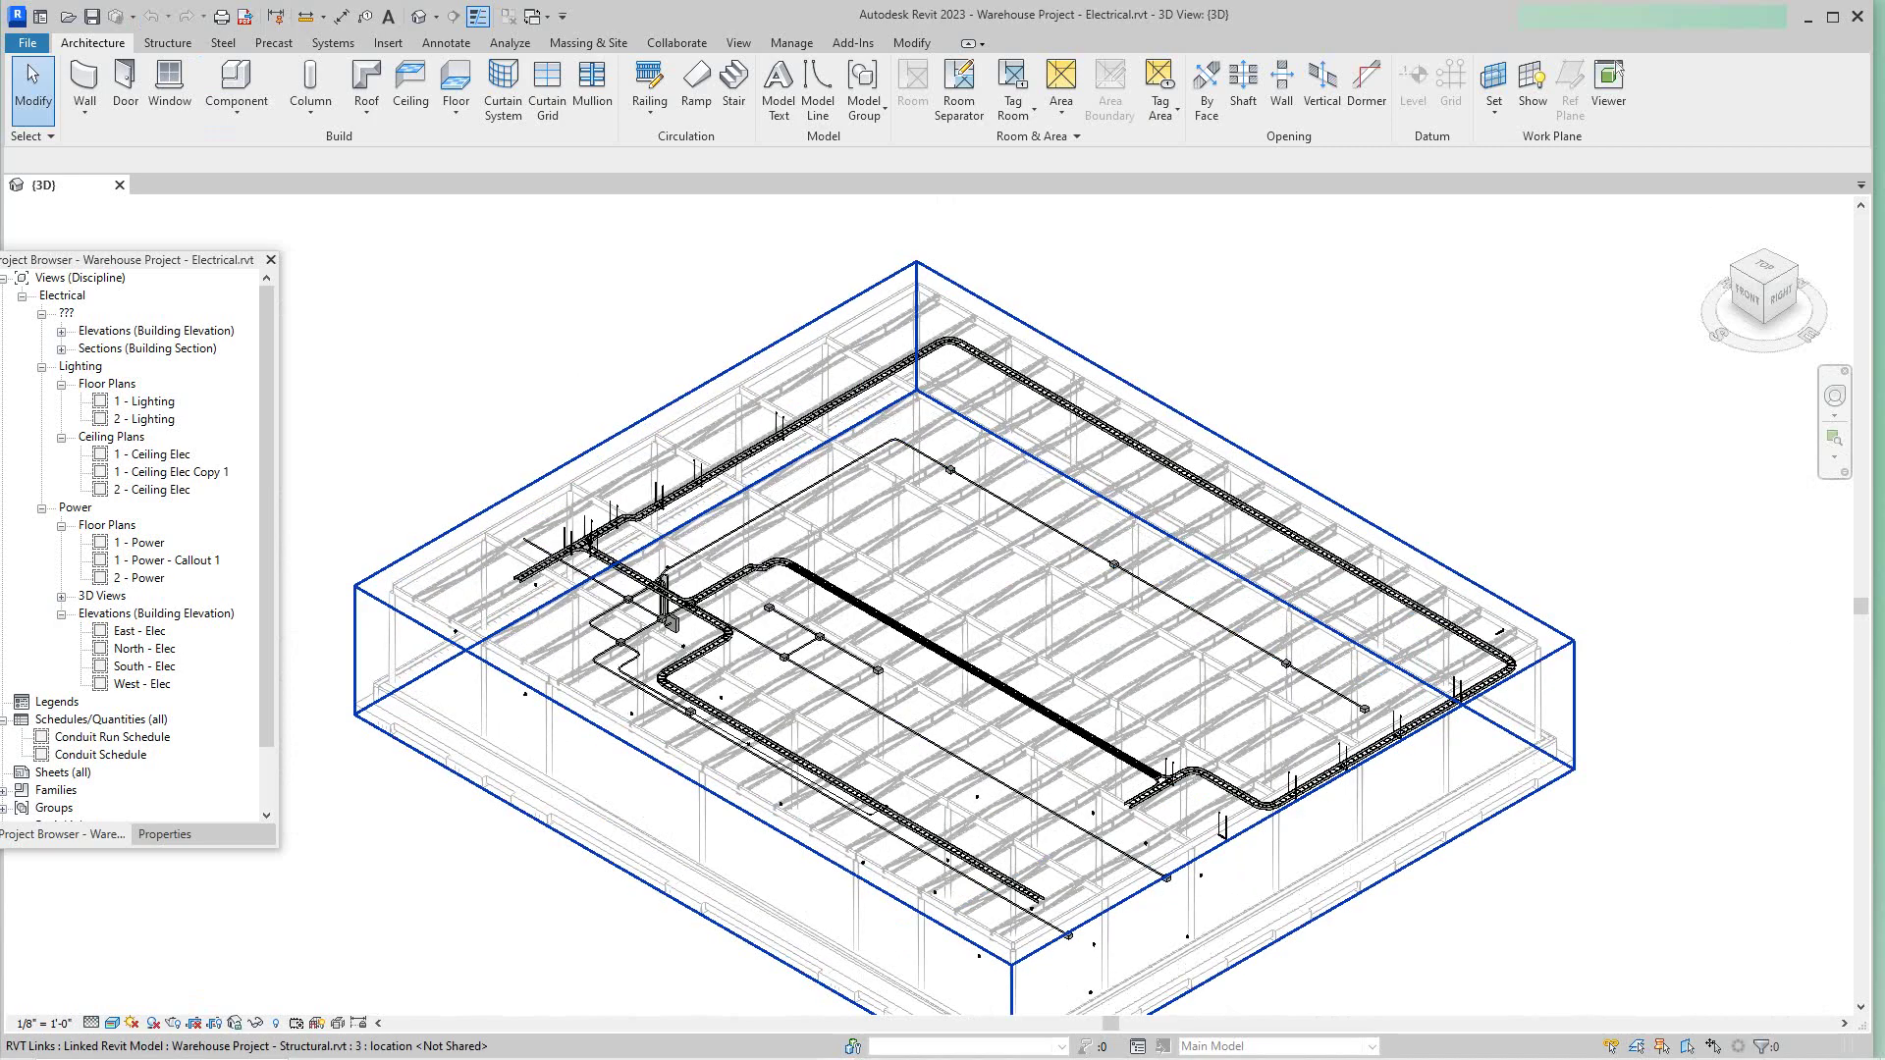
scroll(587, 789, "up", 2)
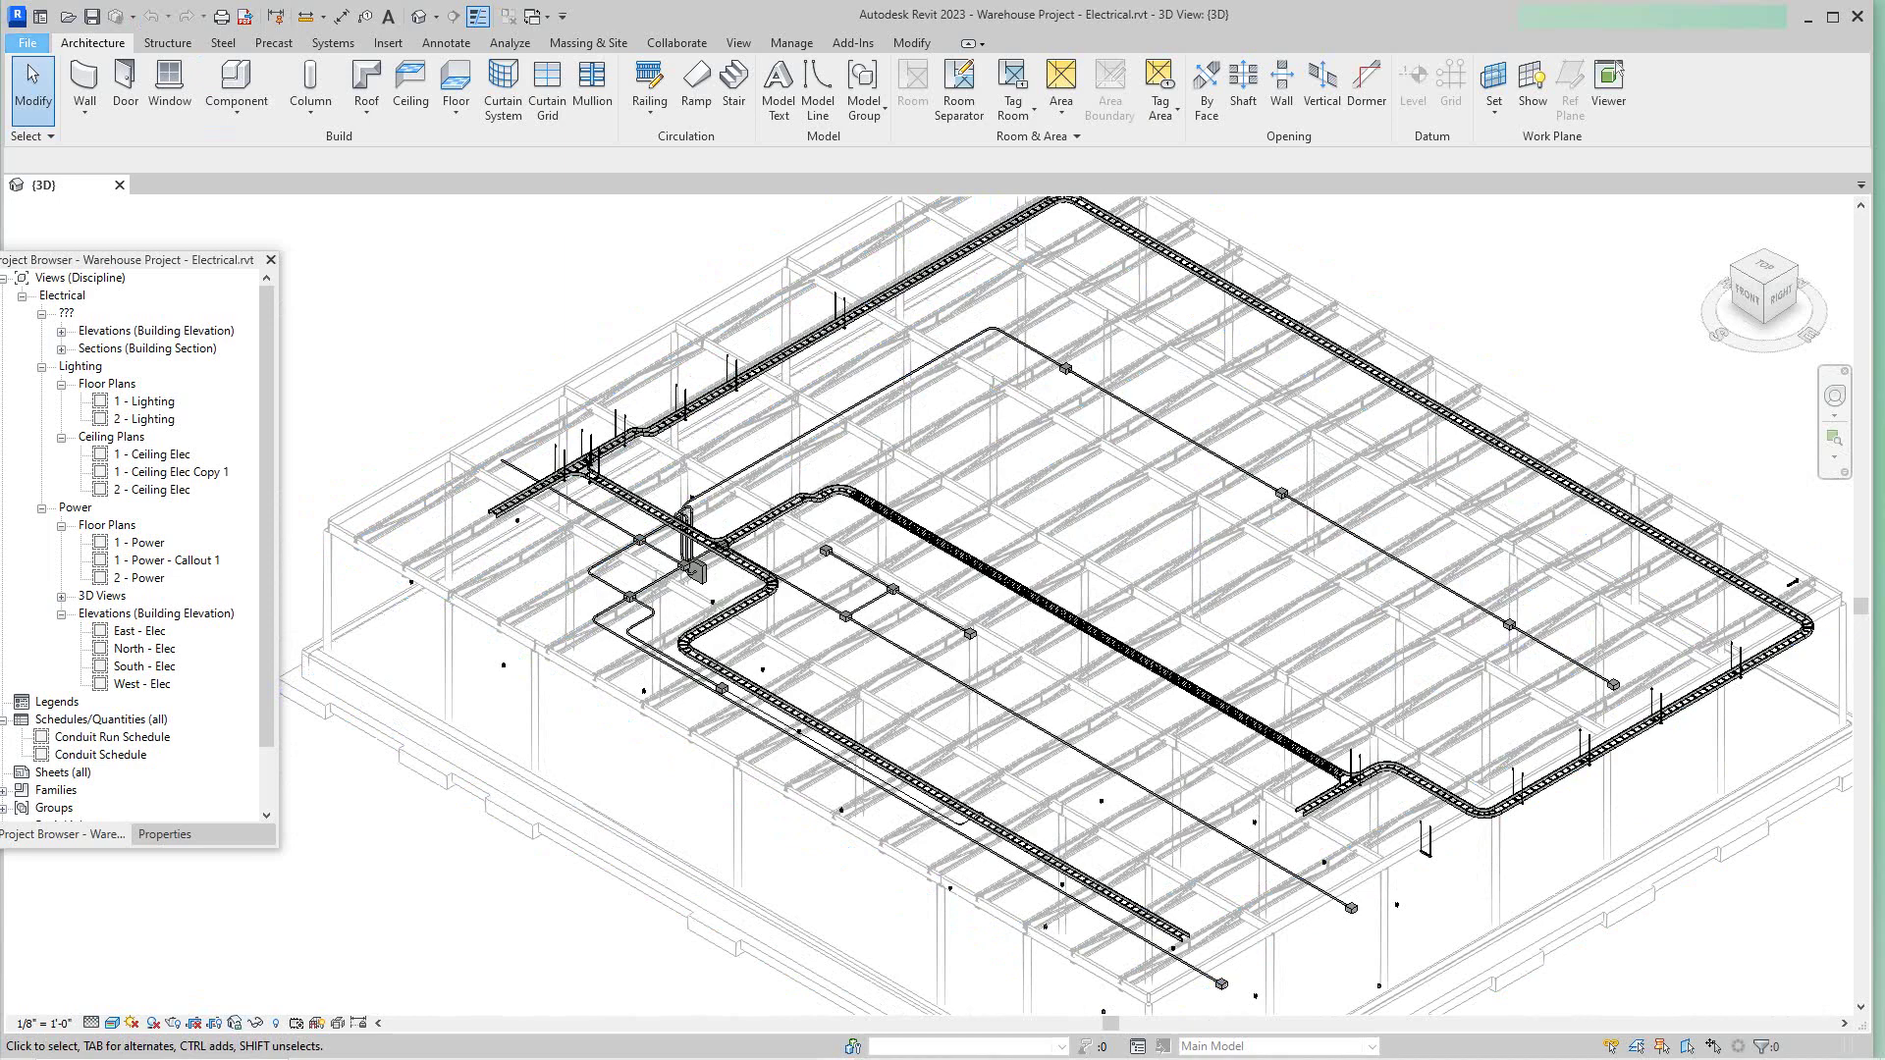
left_click(27, 42)
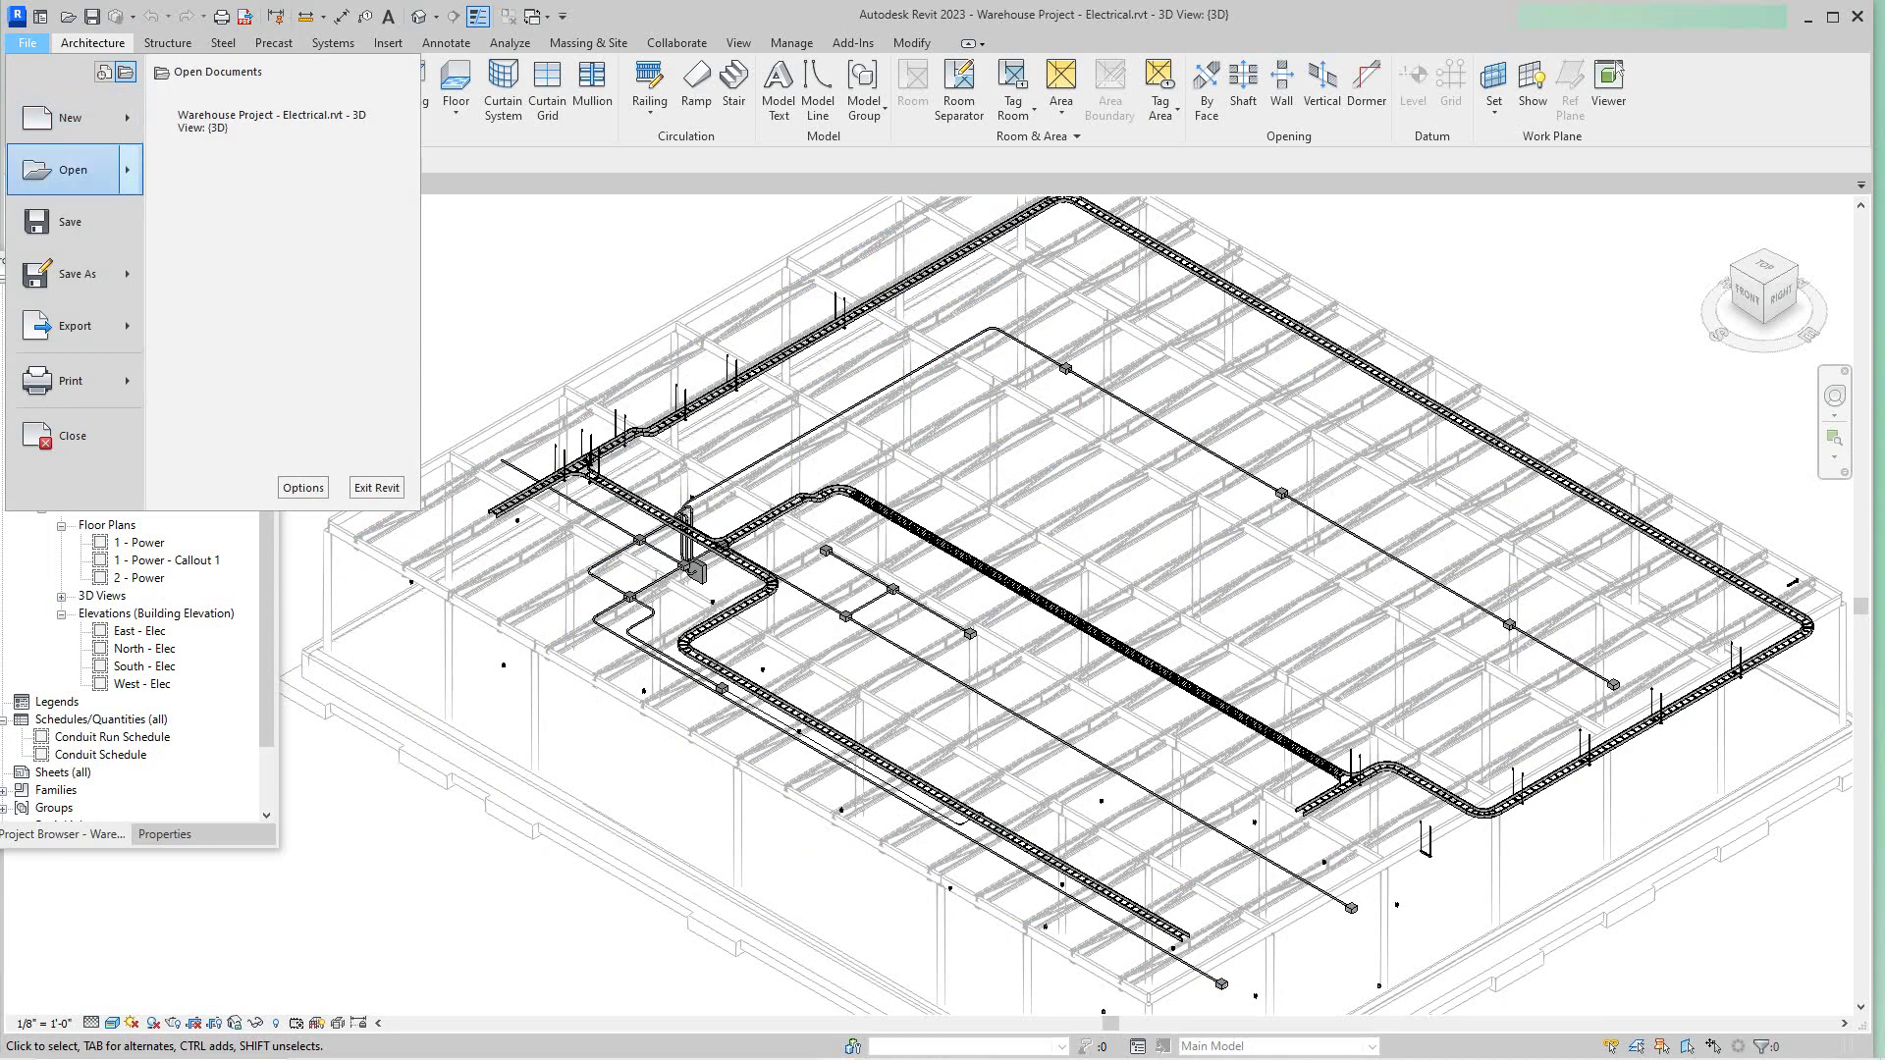
left_click(72, 170)
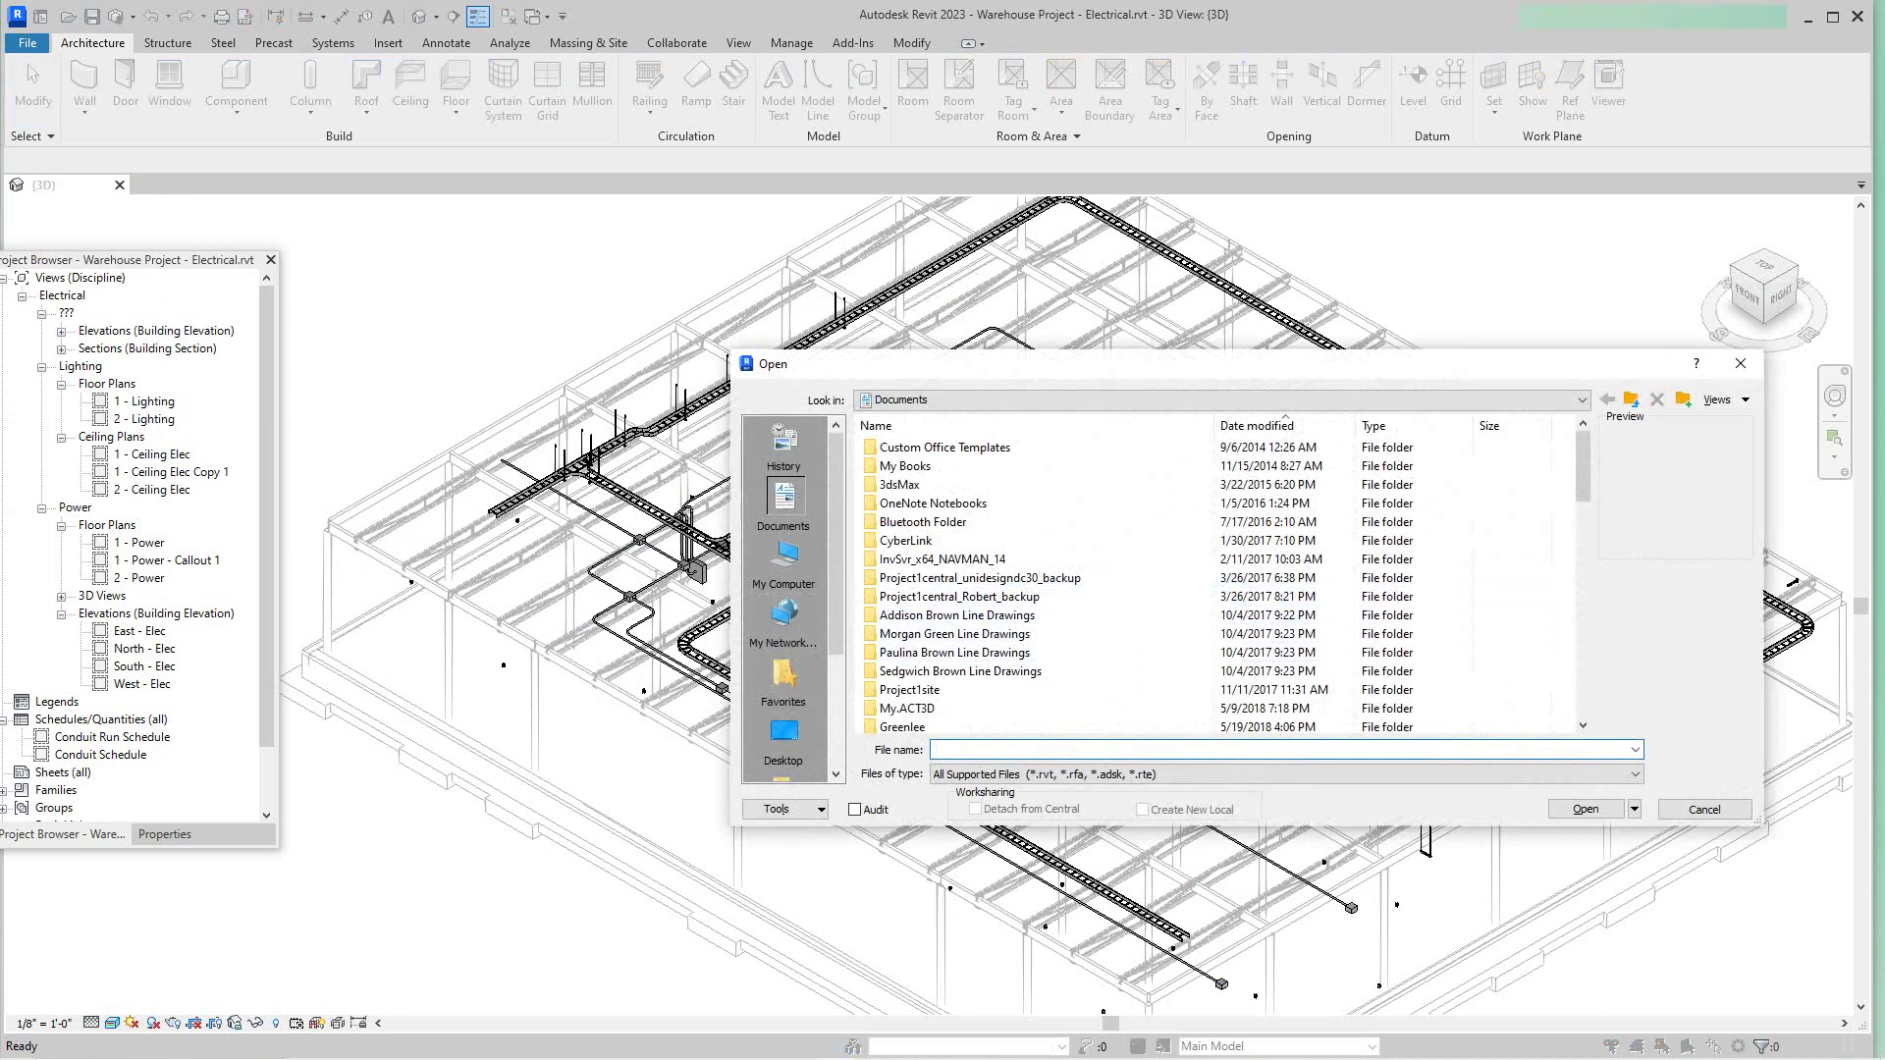
left_click(1741, 363)
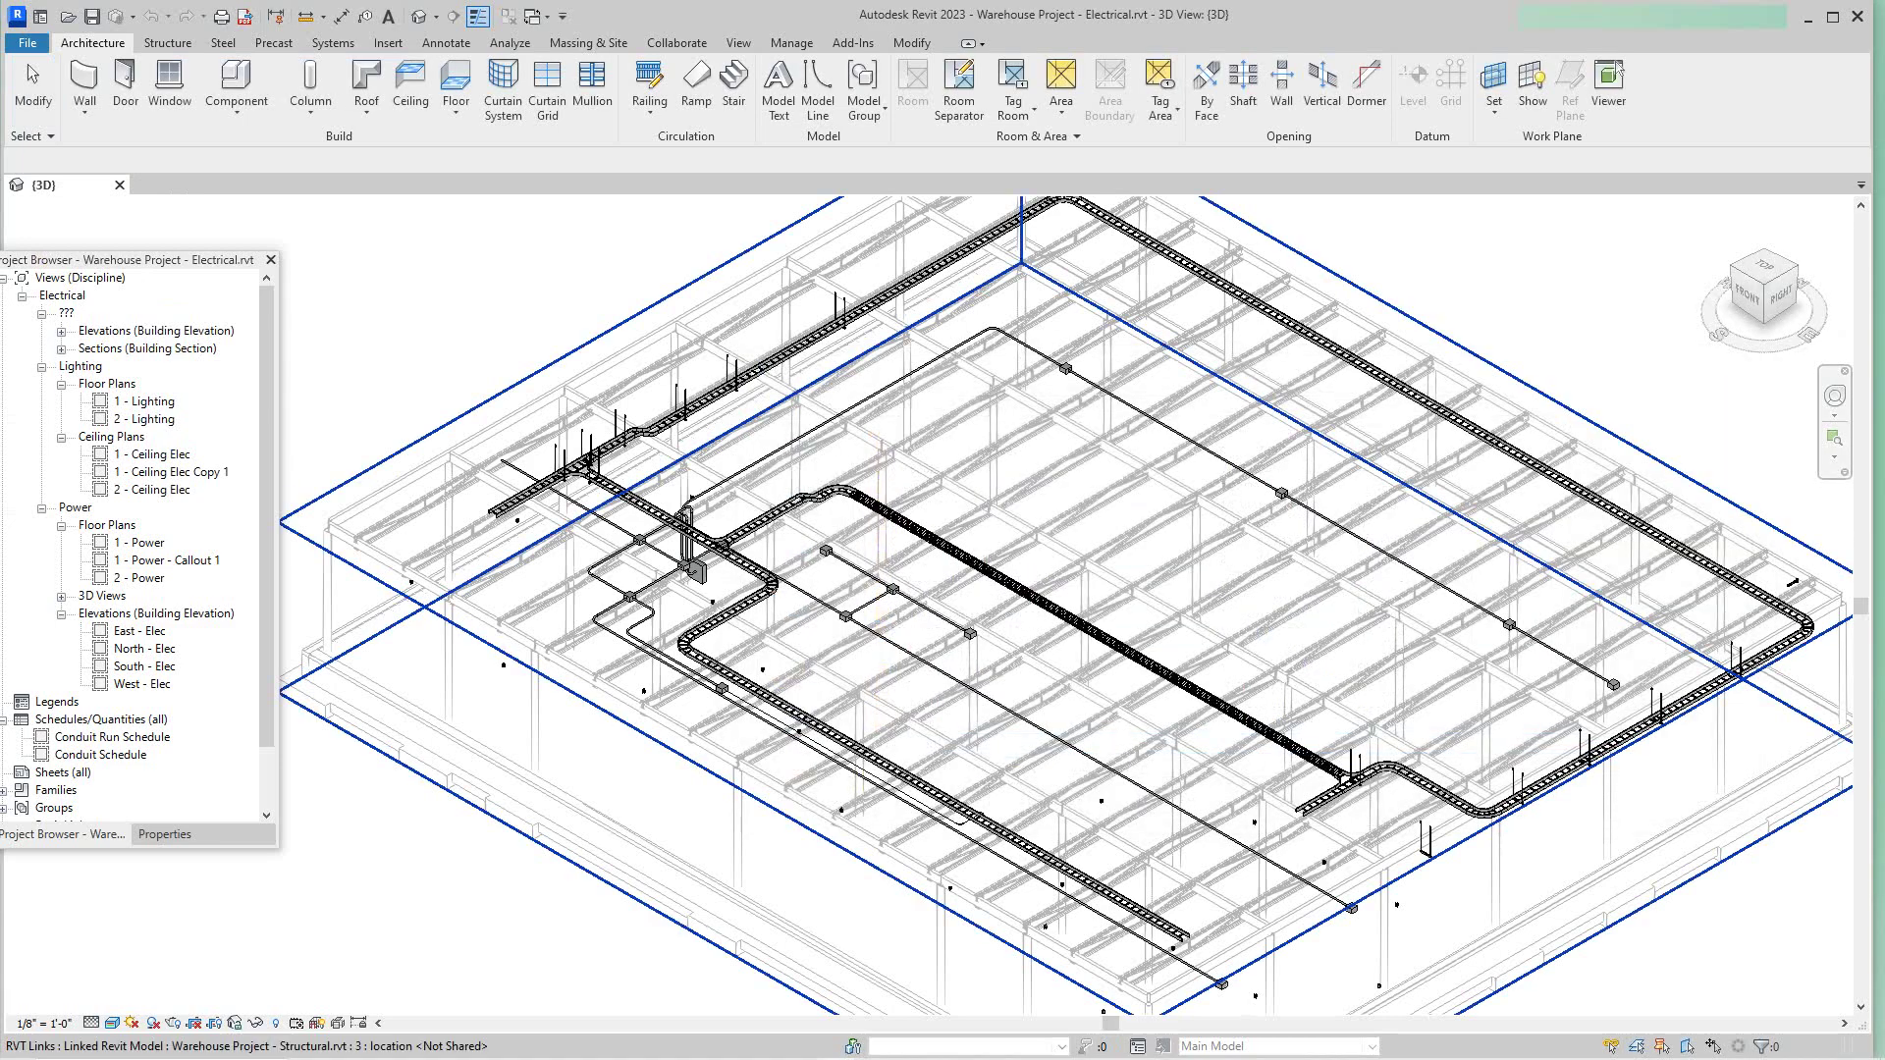
Step: Reload the unloaded Warehouse Project - Architectural.rvt link and inspect the cable tray and conduit runs up close in 3D
scroll(707, 678, "down", 3)
middle_click_drag(707, 678, 671, 715)
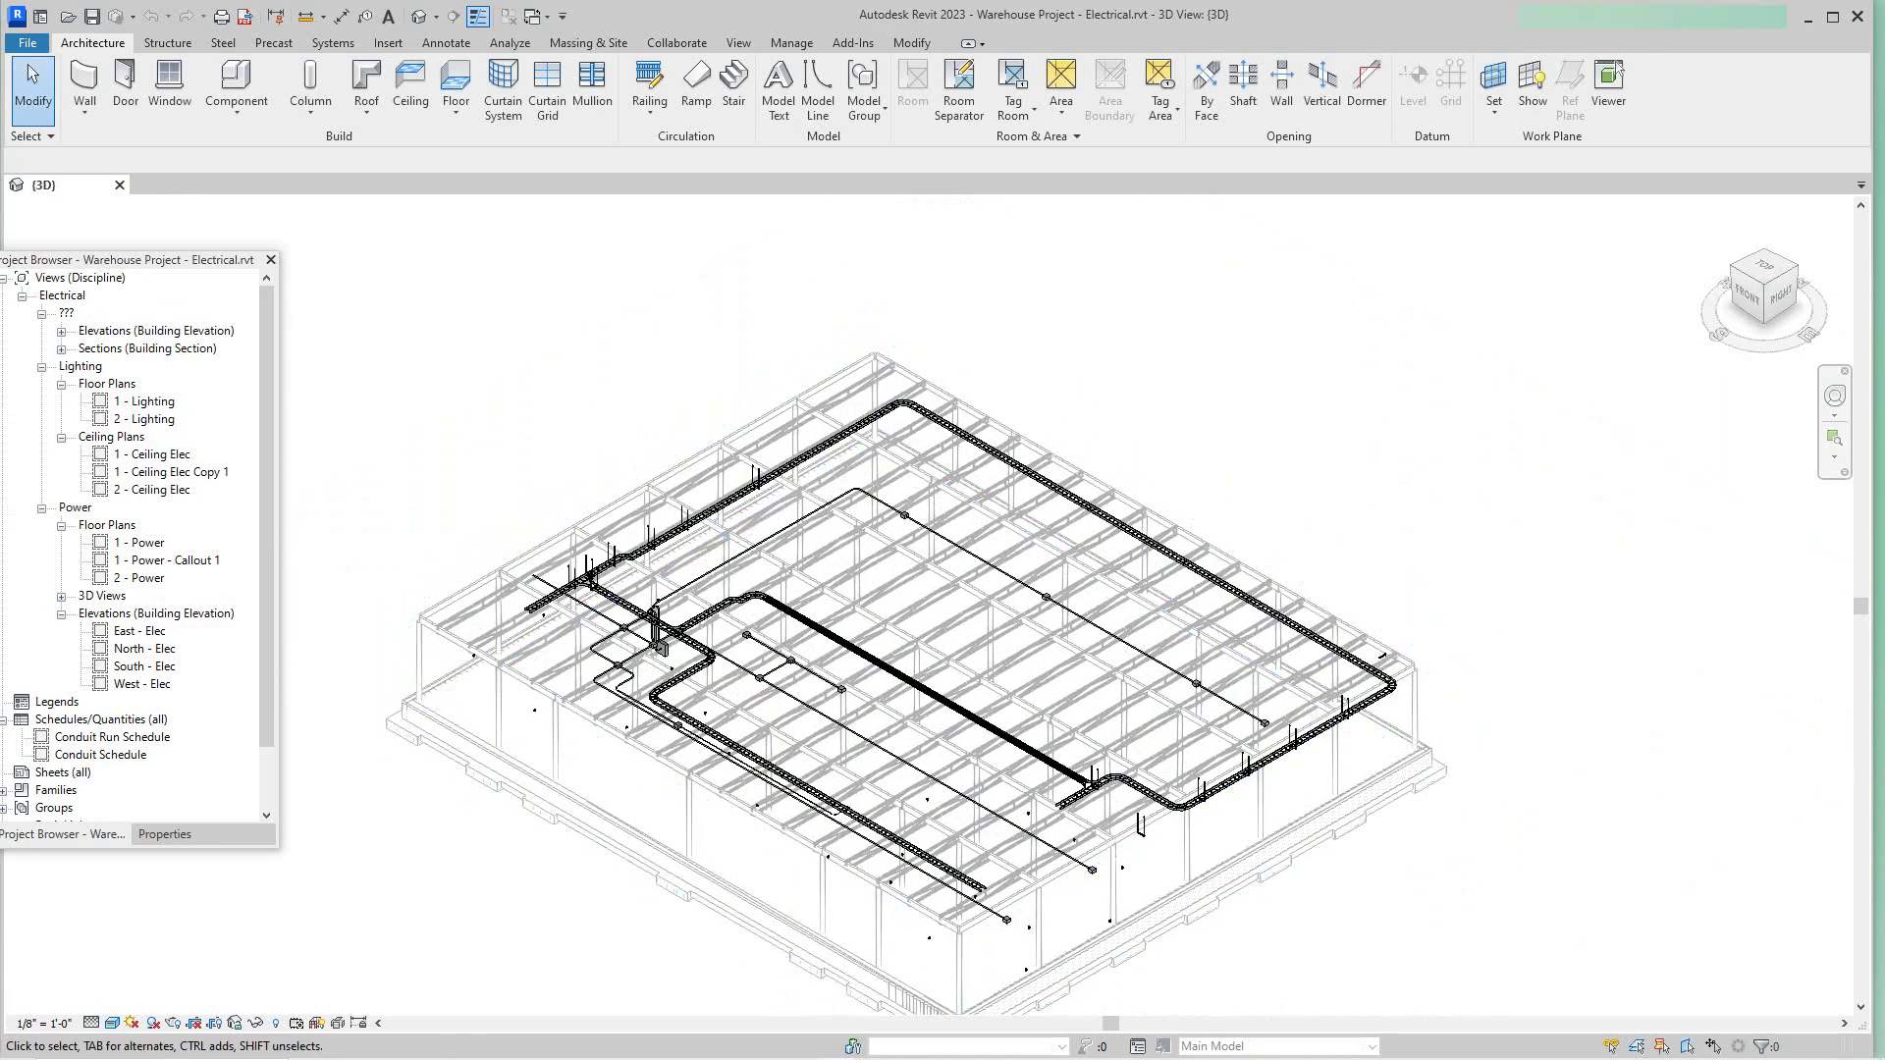
scroll(138, 545, "down", 2)
left_click(150, 791)
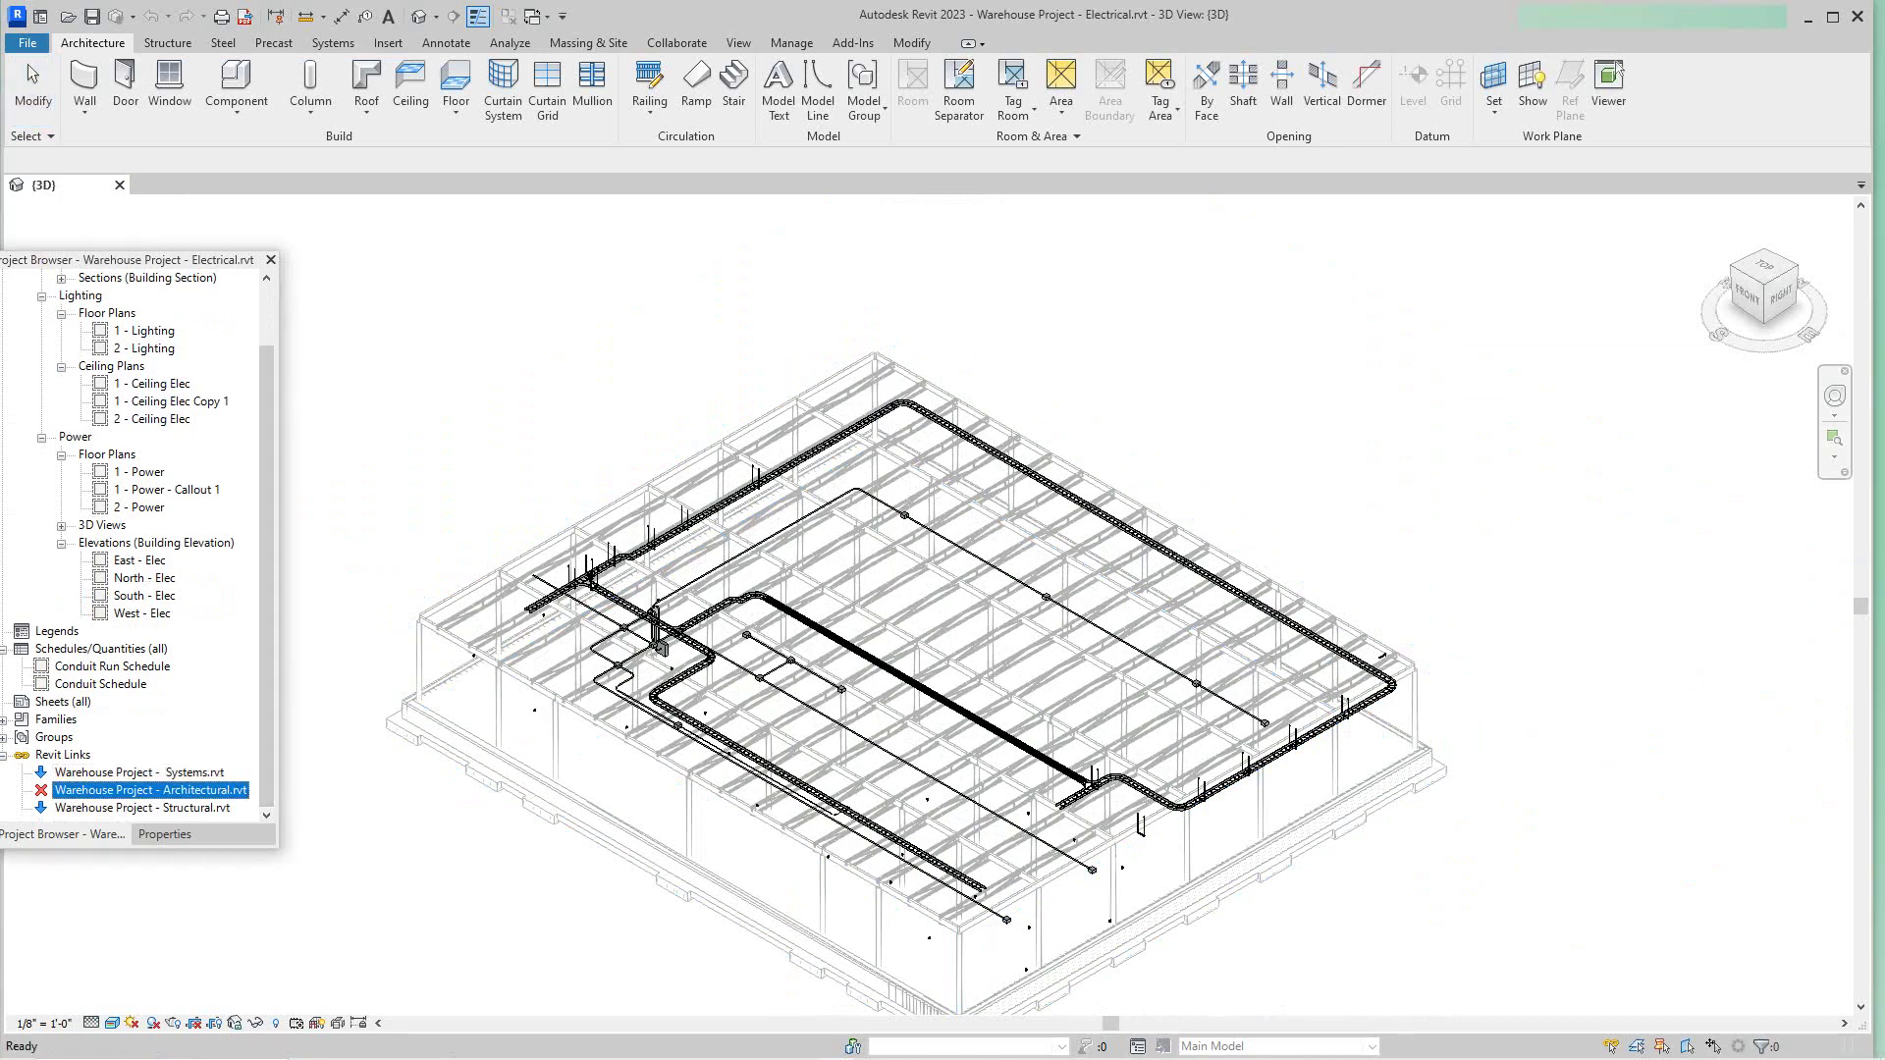
double_click(150, 790)
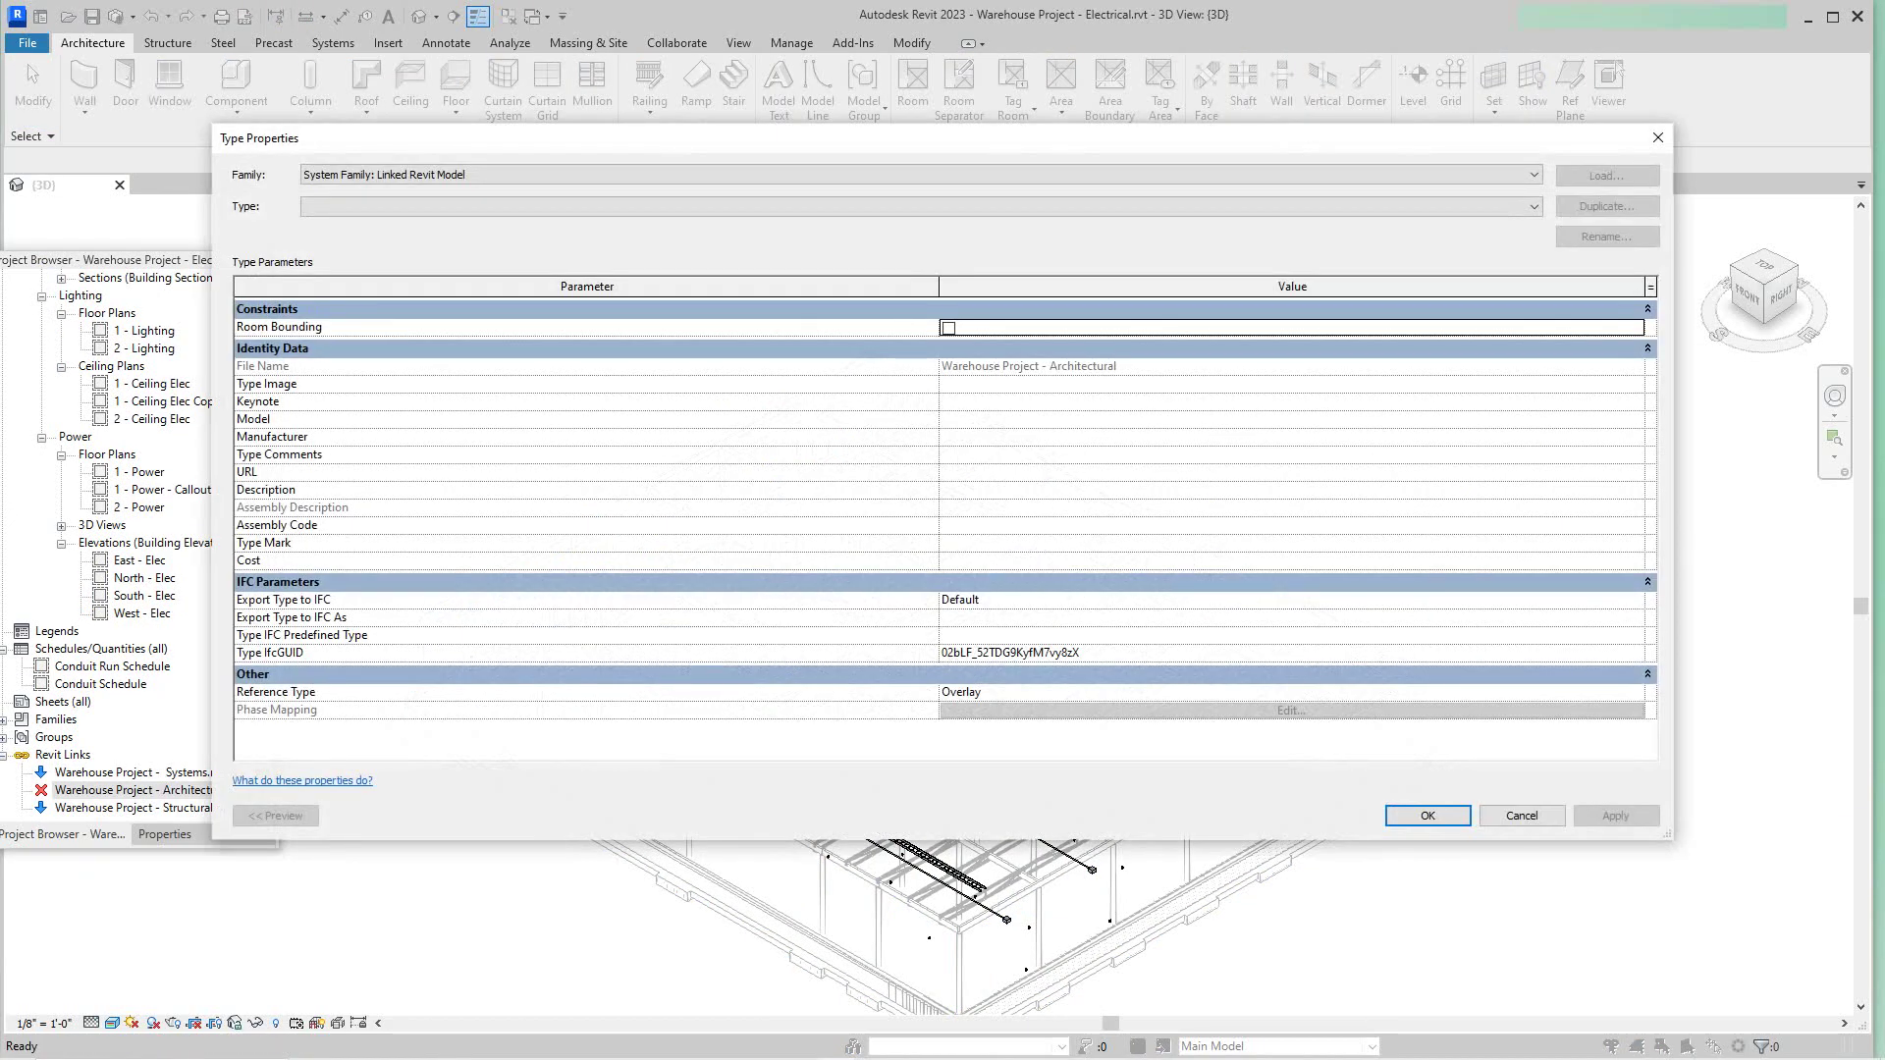
left_click(1657, 138)
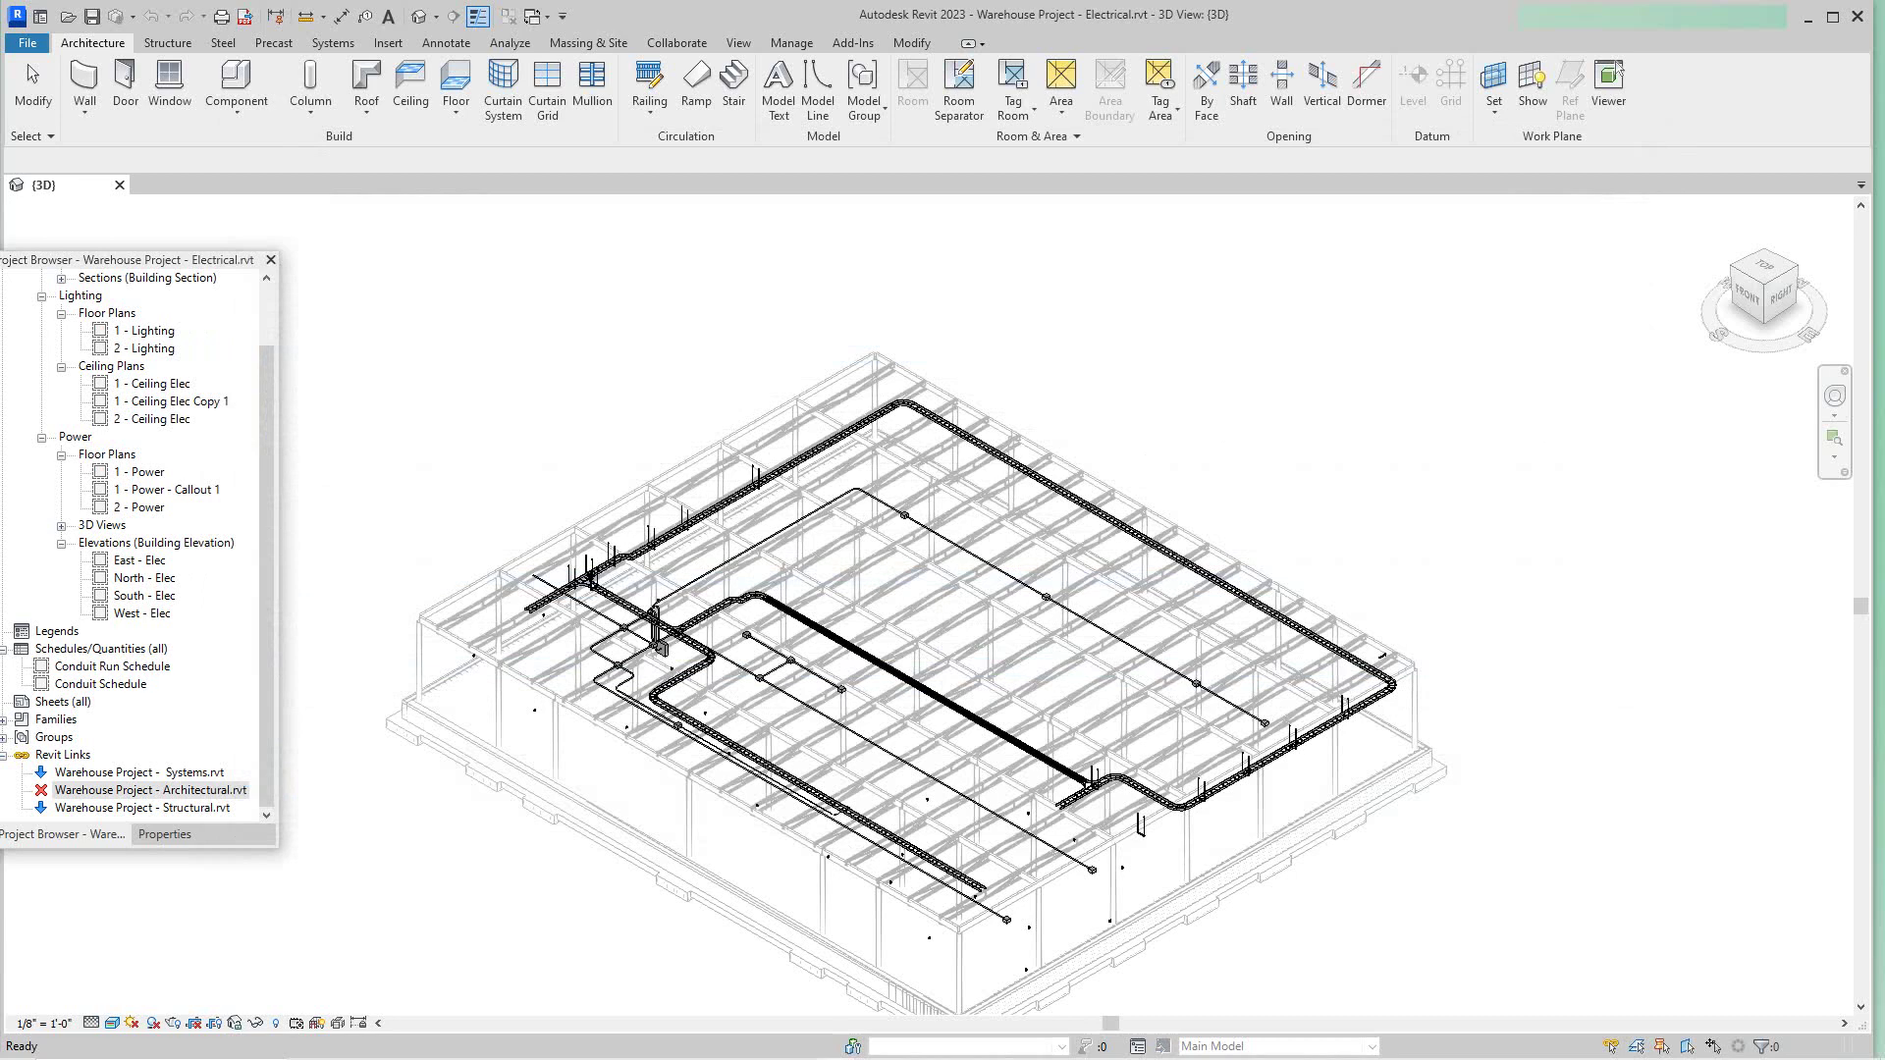
right_click(118, 790)
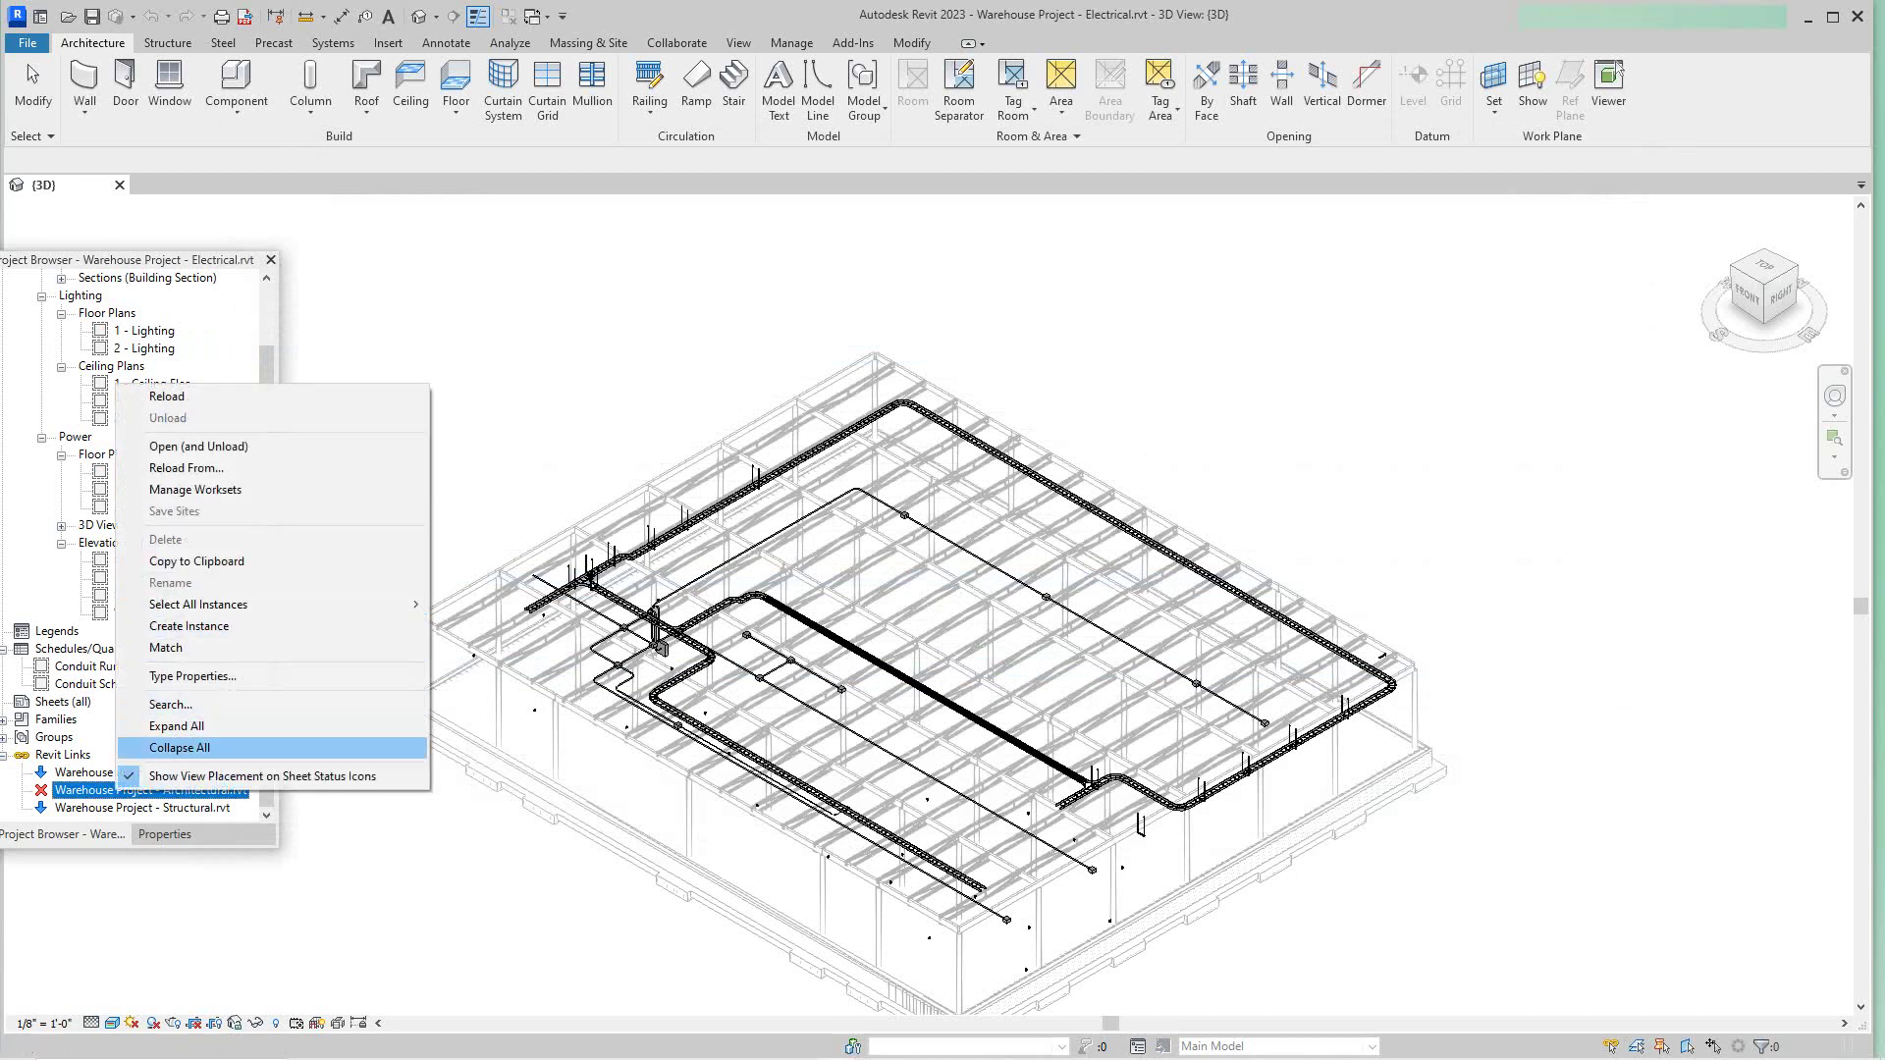
left_click(167, 396)
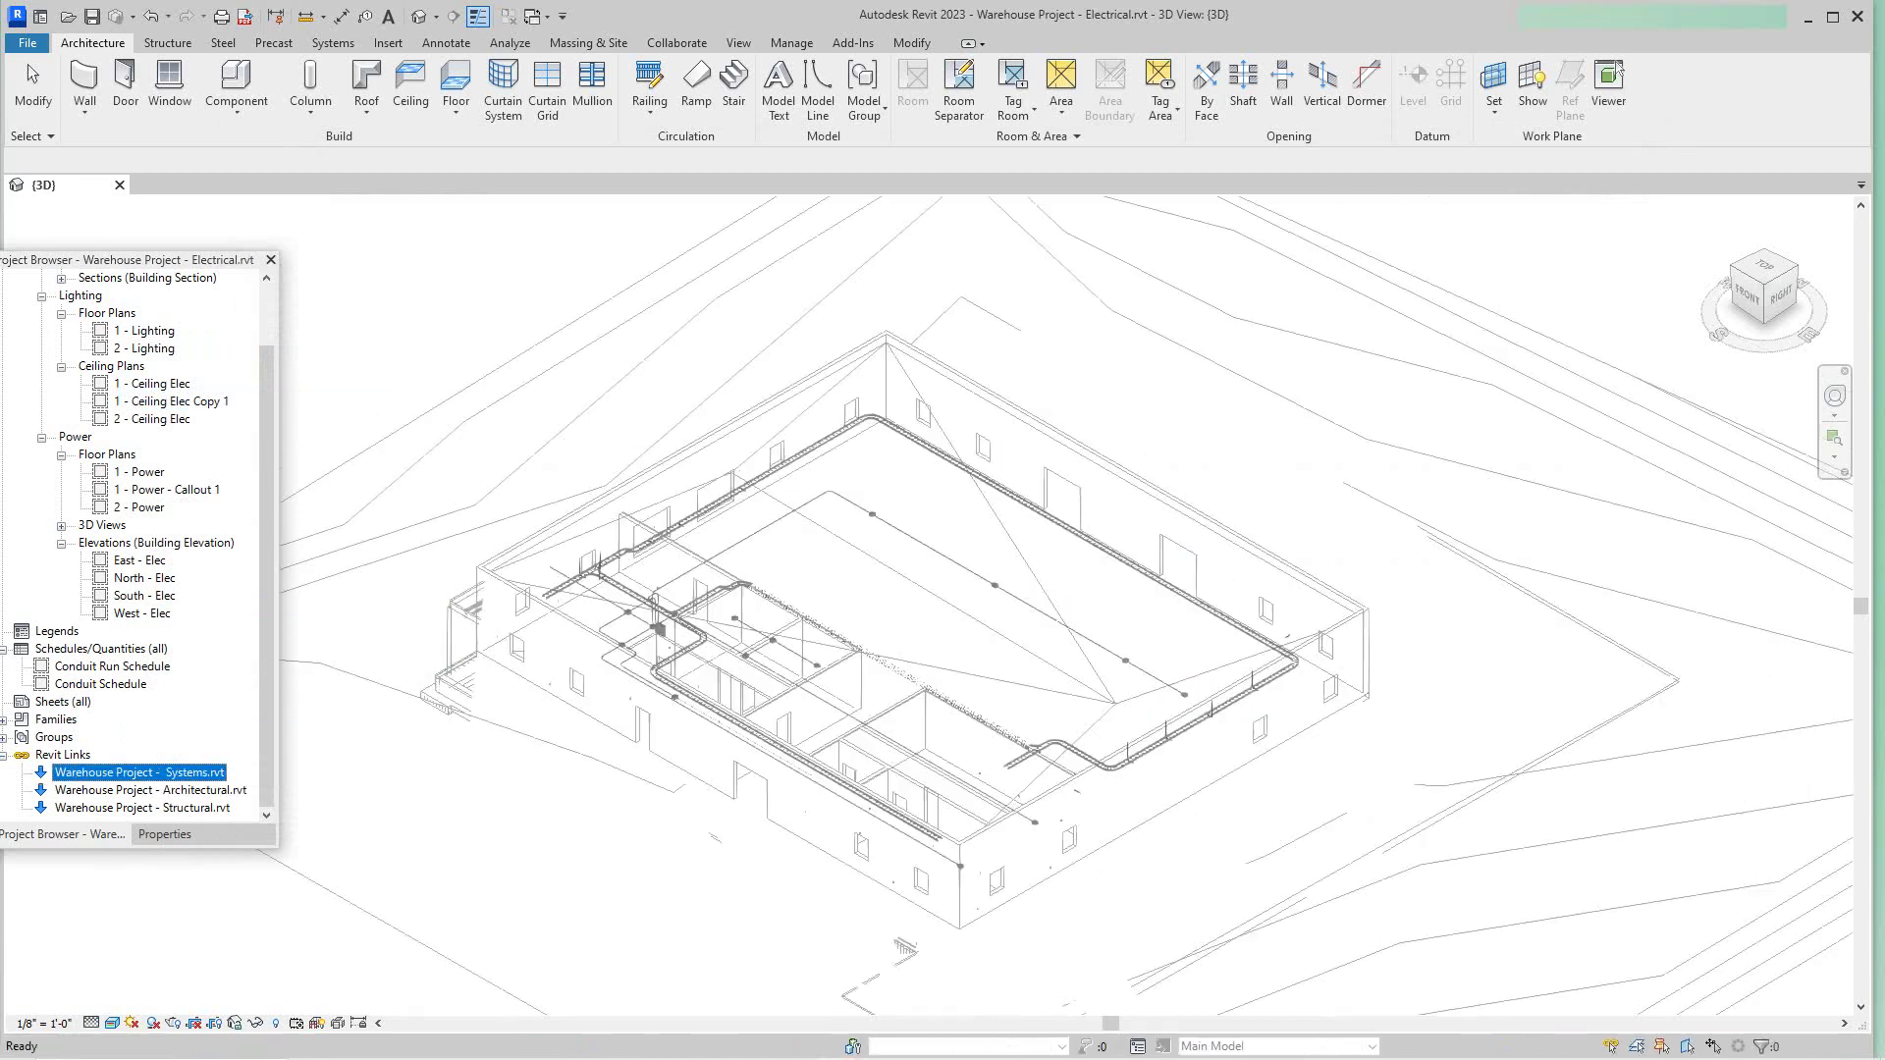
scroll(630, 549, "down", 1)
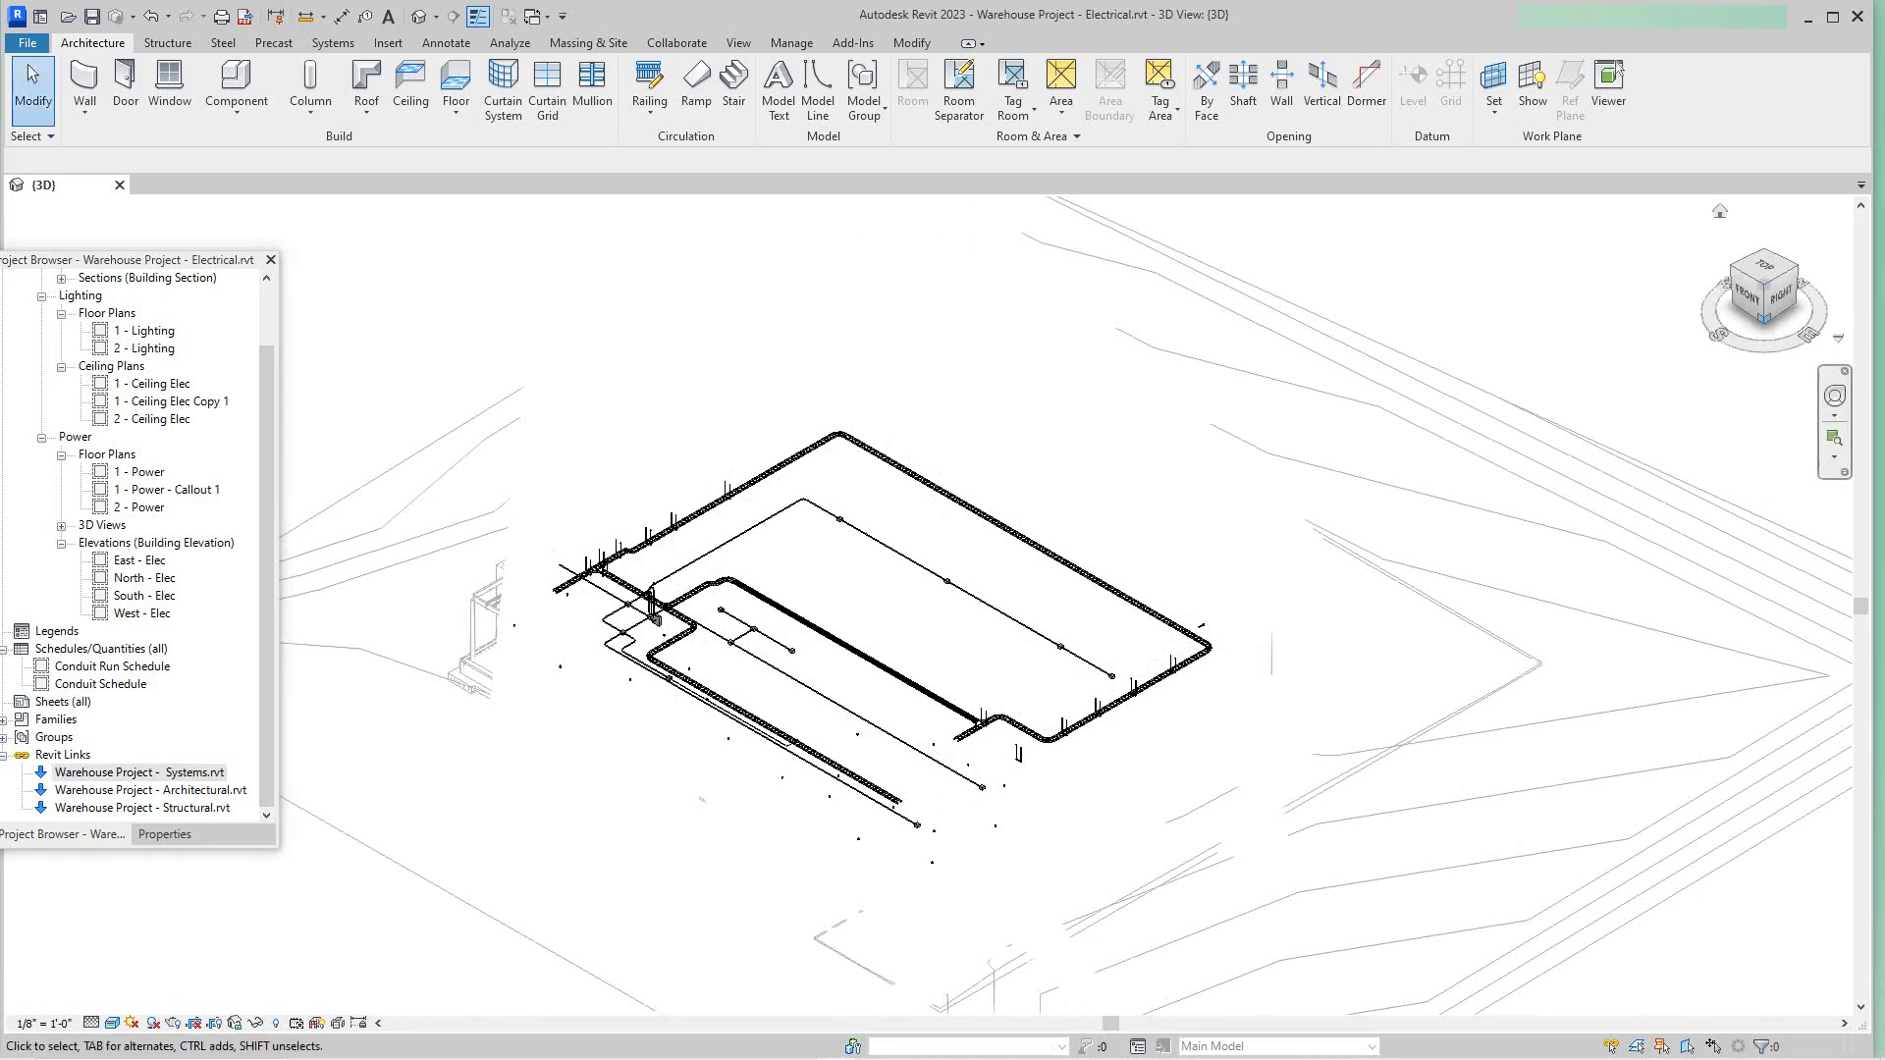
scroll(736, 687, "up", 5)
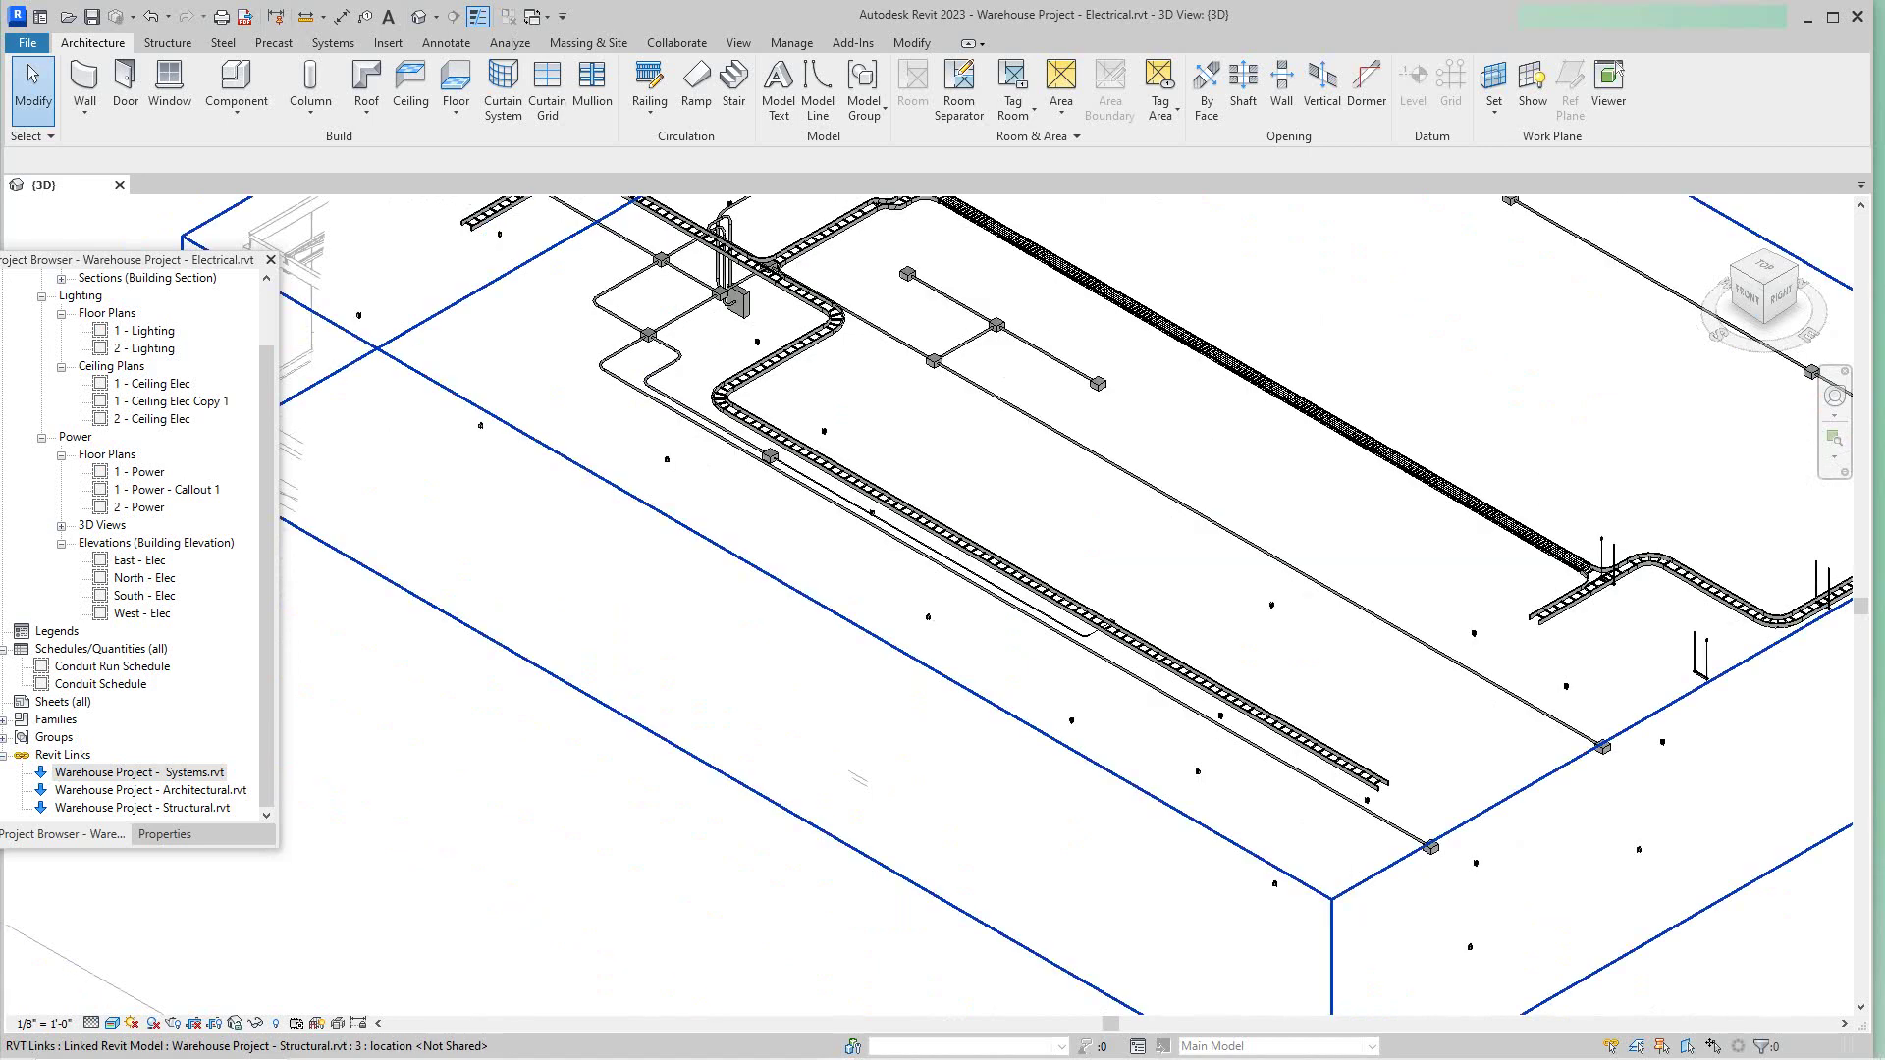
Step: Bring up the available link commands for Warehouse Project - Architectural.rvt
left_click(150, 790)
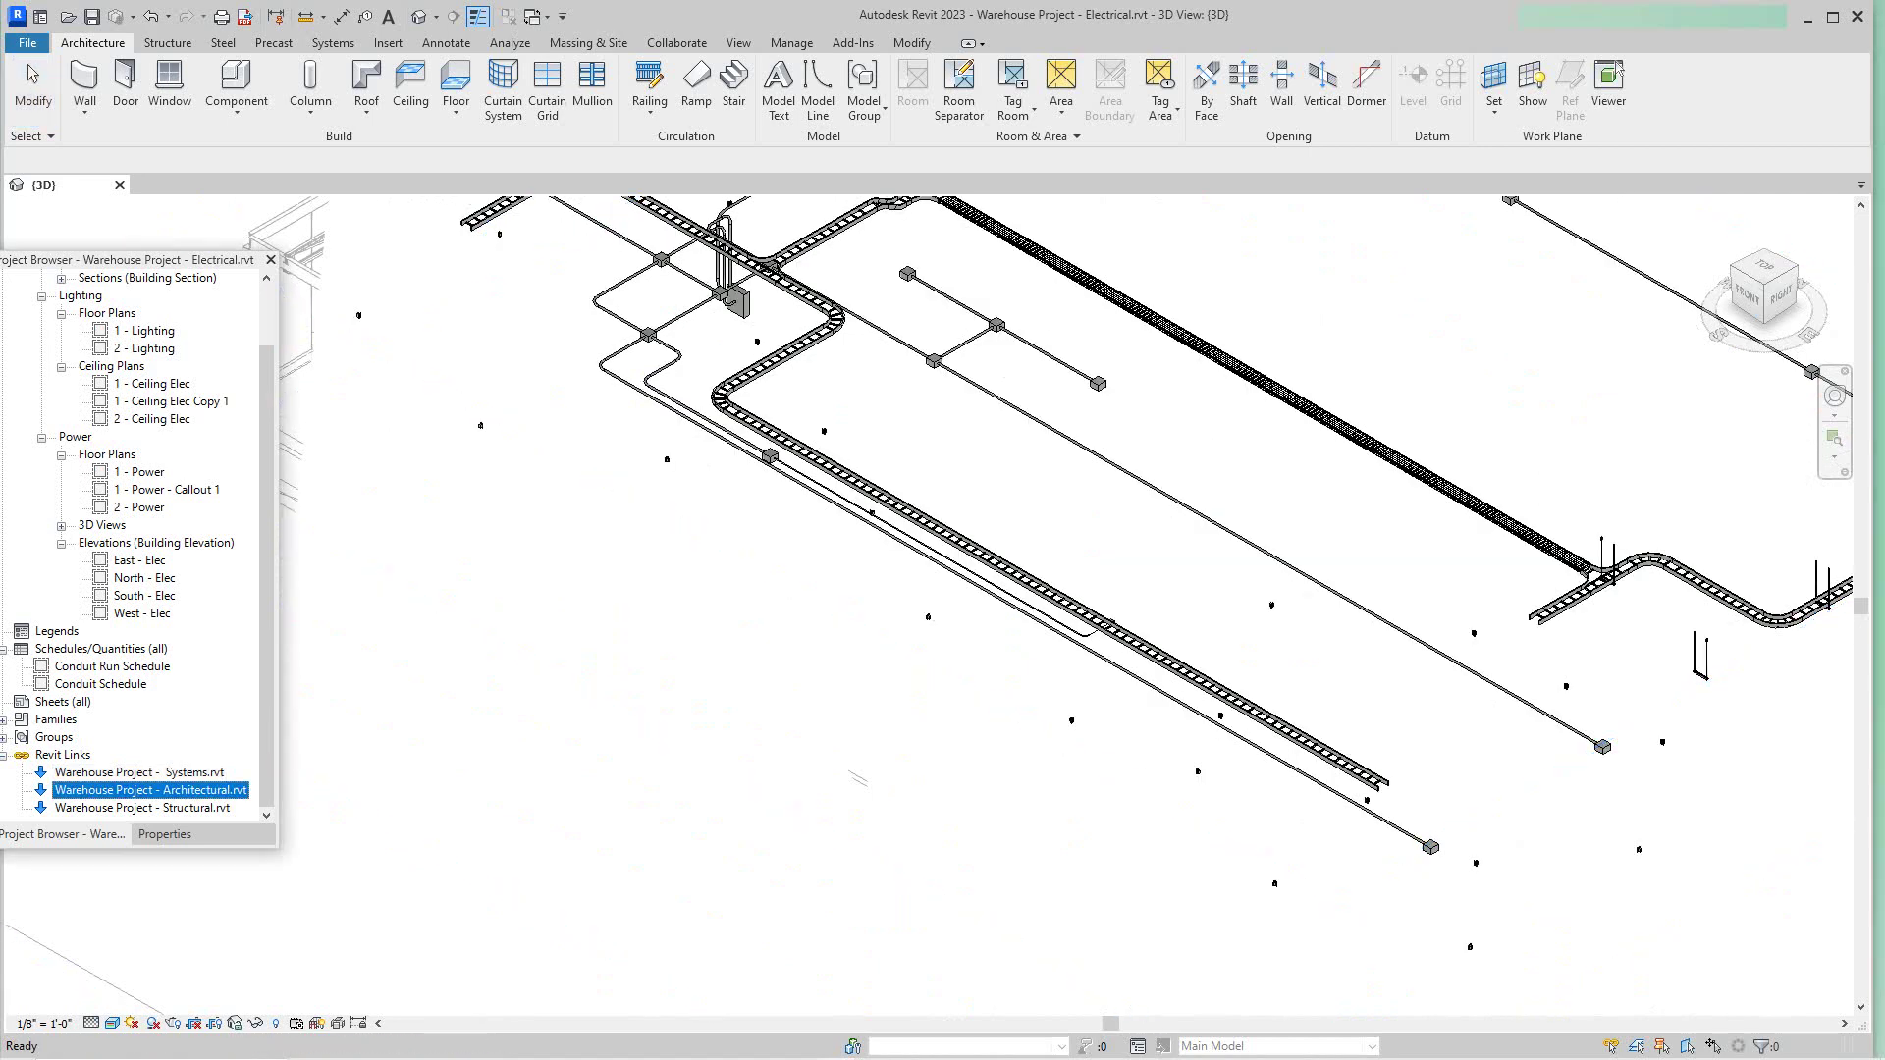
right_click(88, 791)
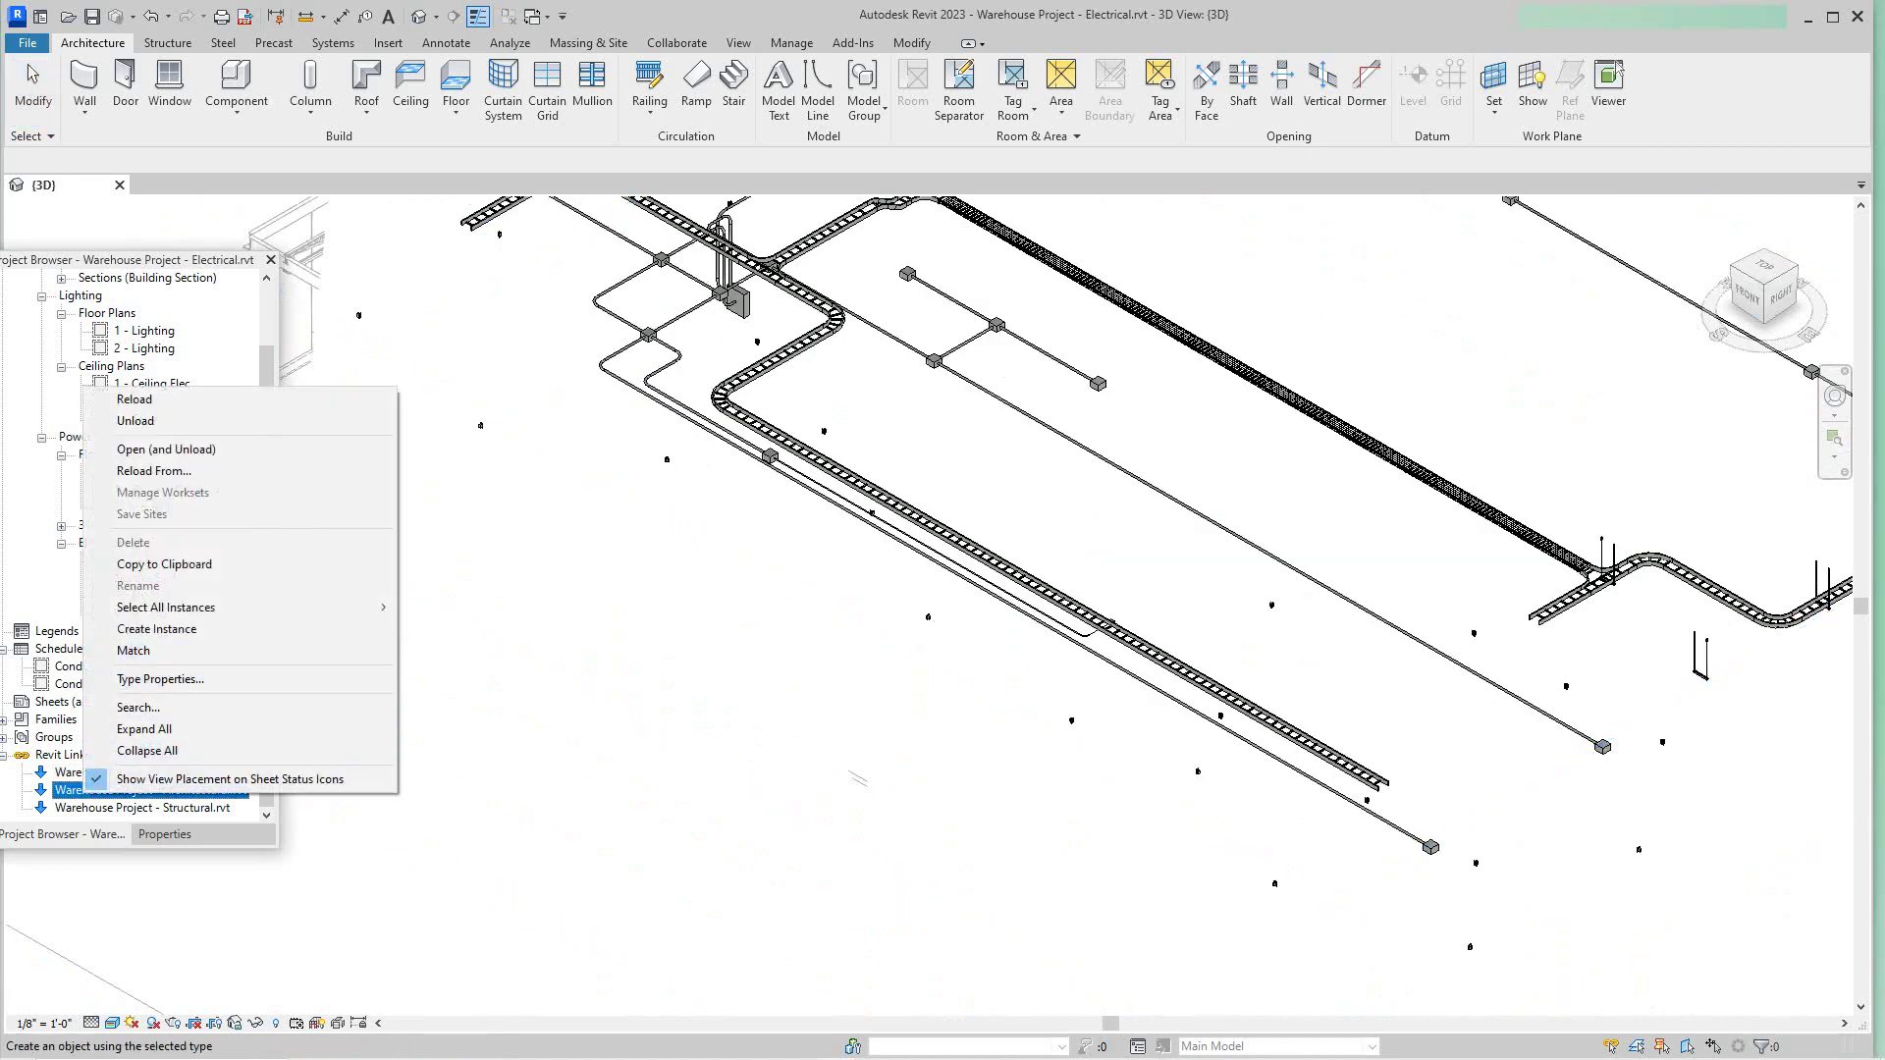